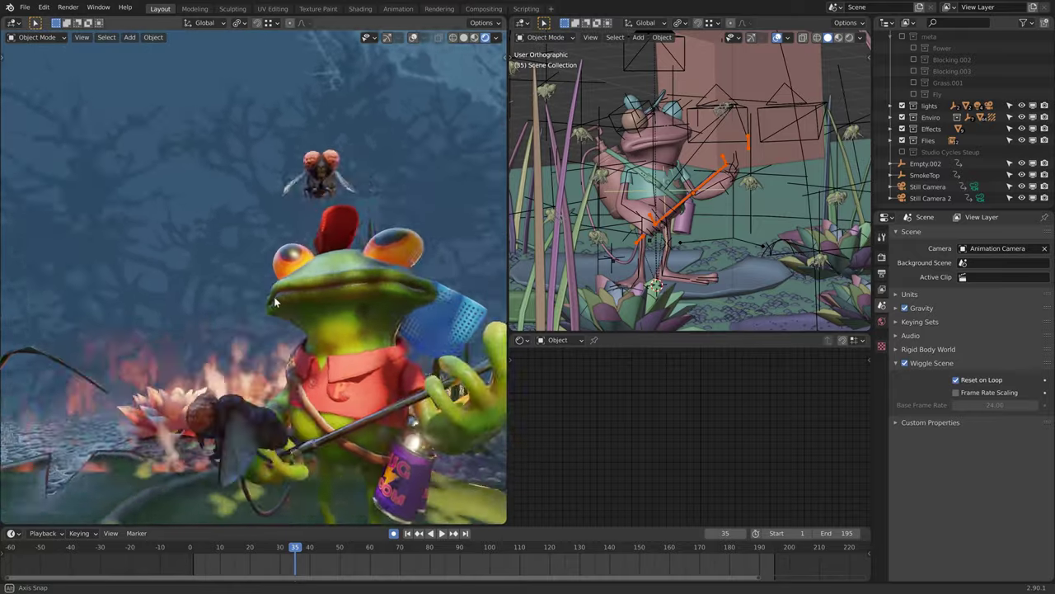
Step: Show the frog scene through the camera and play the animation from the first frame
scroll(258, 322, "down", 3)
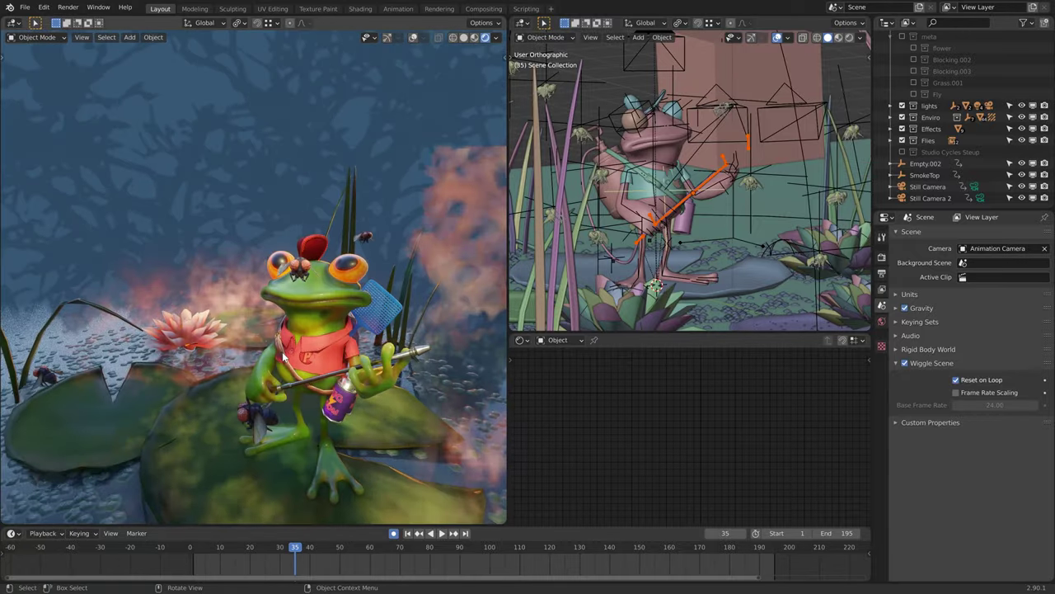
key("KP_0")
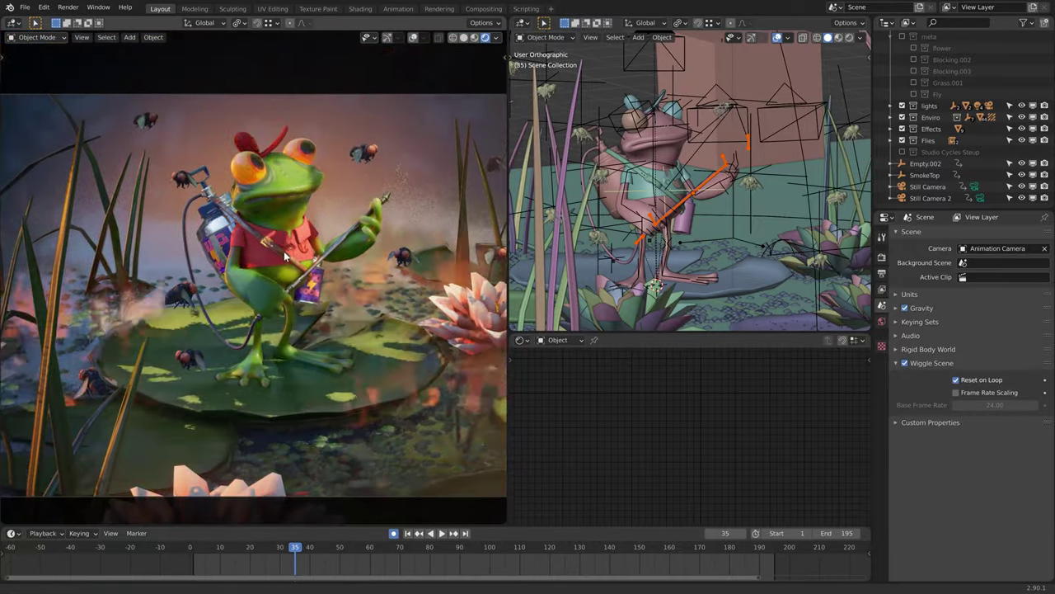
left_click(407, 534)
key("space")
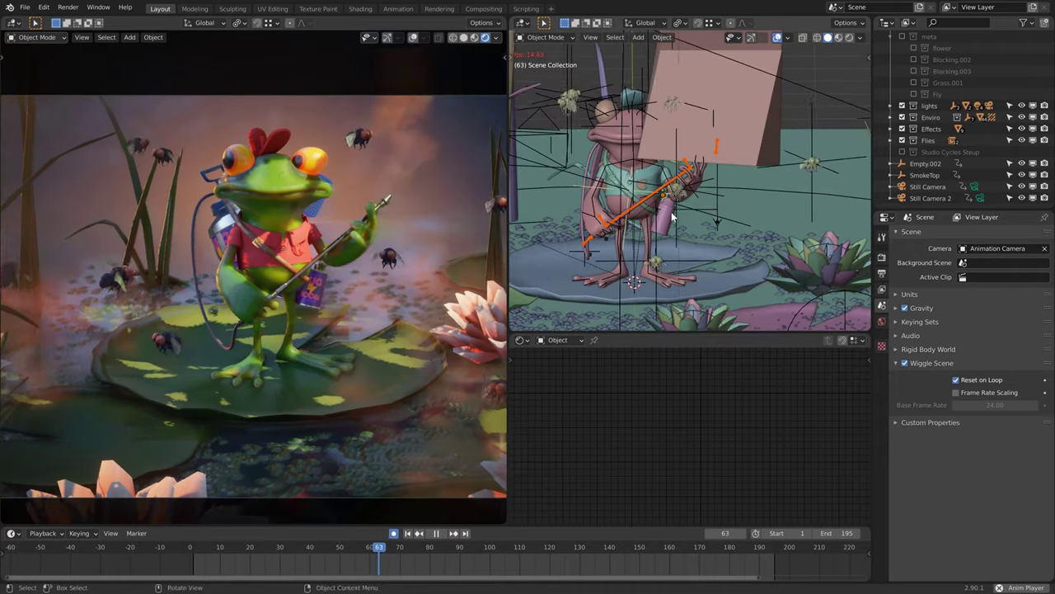
Step: Inspect the animated frog up close in the solid-shaded viewport and select its body mesh to view its material nodes
middle_click_drag(672, 216, 732, 225, "shift")
scroll(652, 201, "up", 4)
scroll(683, 205, "up", 3)
scroll(730, 225, "down", 2)
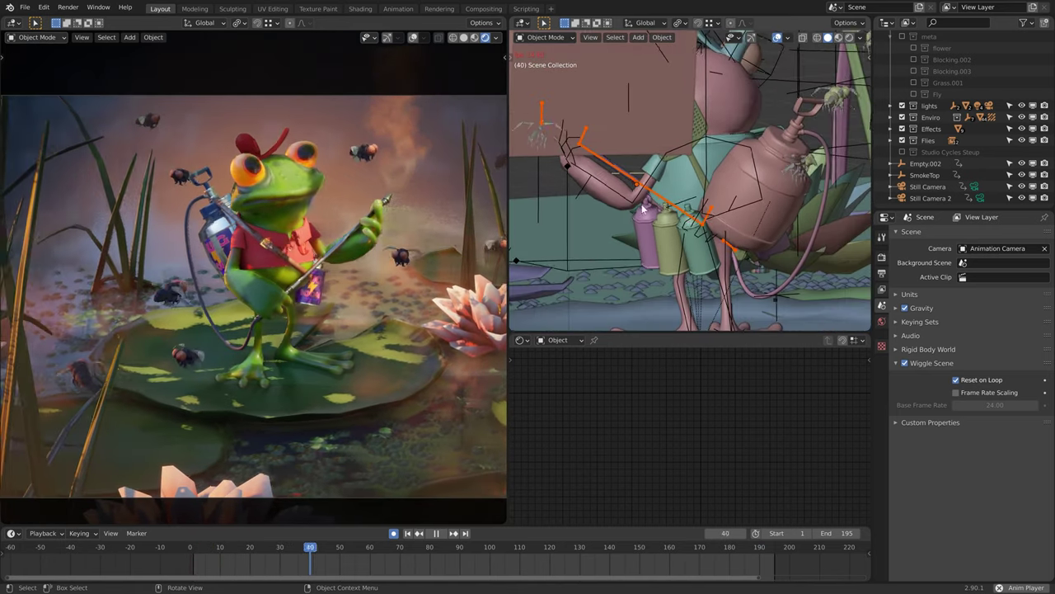
middle_click_drag(642, 208, 702, 156)
left_click(702, 156)
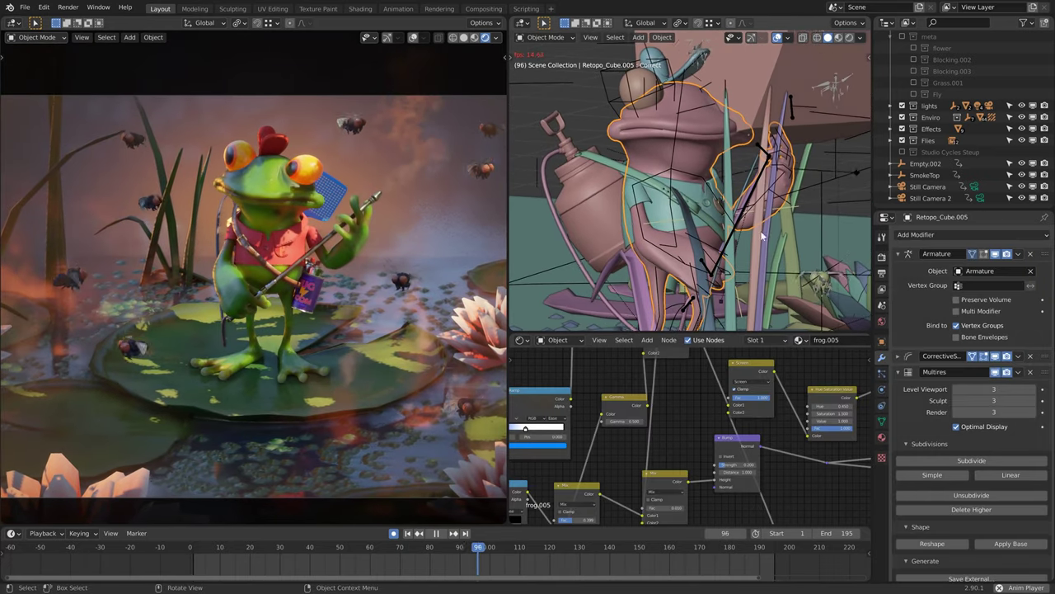
scroll(704, 432, "down", 2)
Step: Switch to the frog.leo concept sketch and look over its layer list
key("alt+Tab")
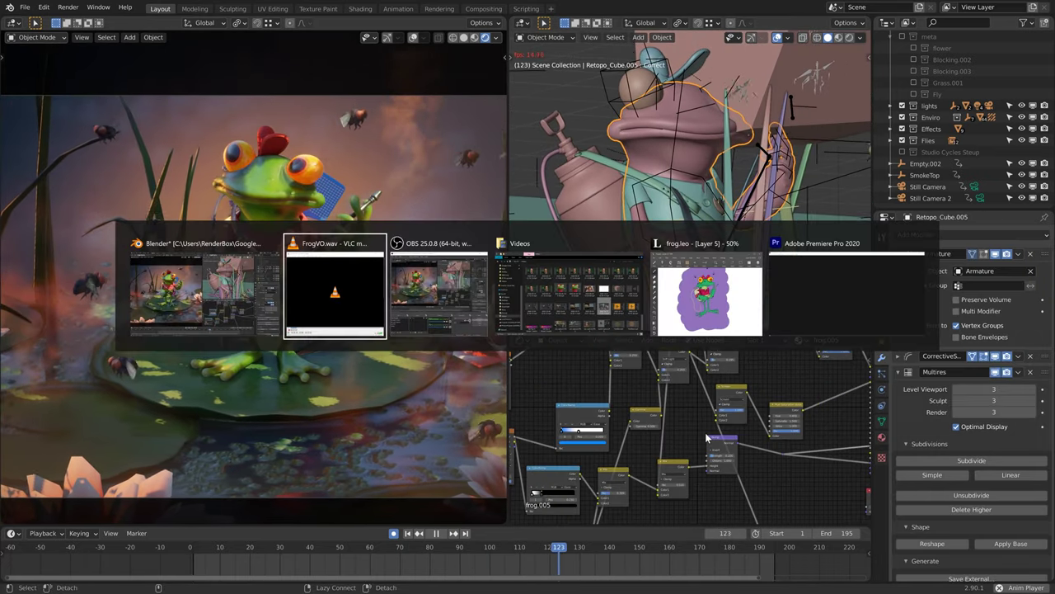
key("alt+Tab")
key("alt+Tab")
key("alt+Tab")
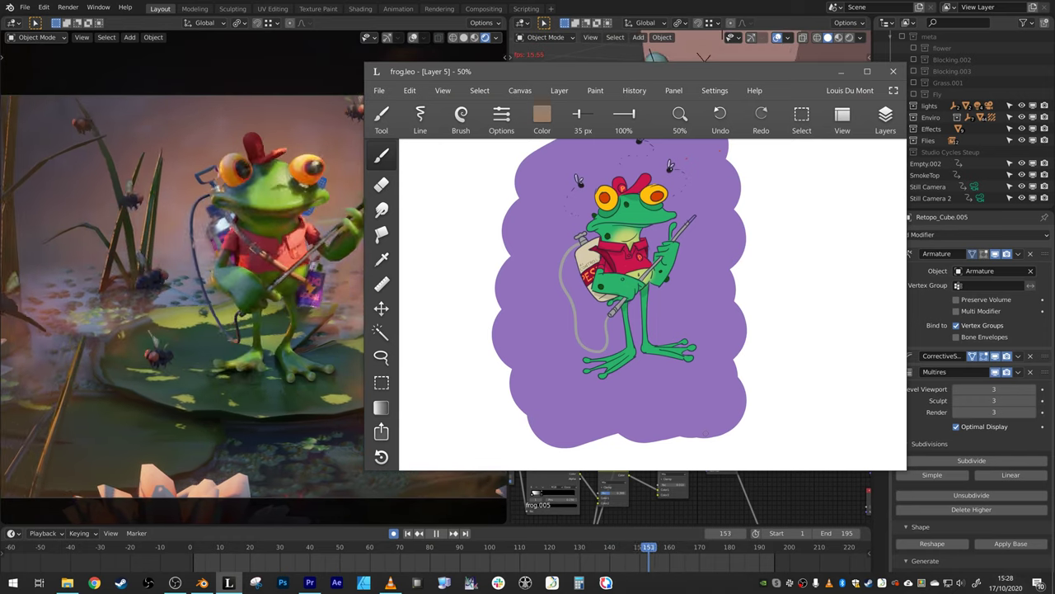
left_click_drag(537, 73, 554, 74)
left_click(899, 121)
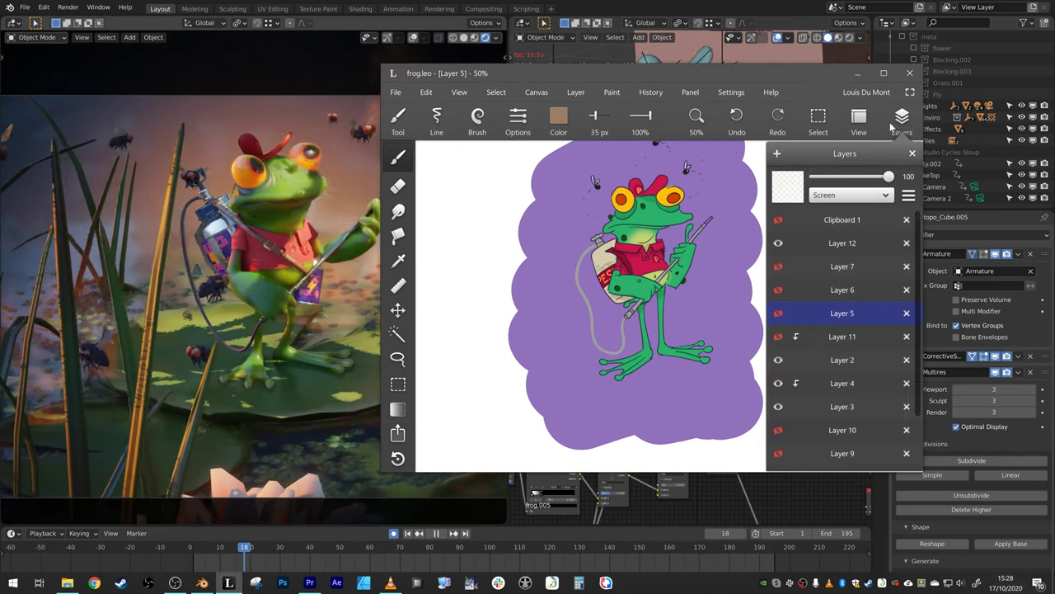
left_click(891, 127)
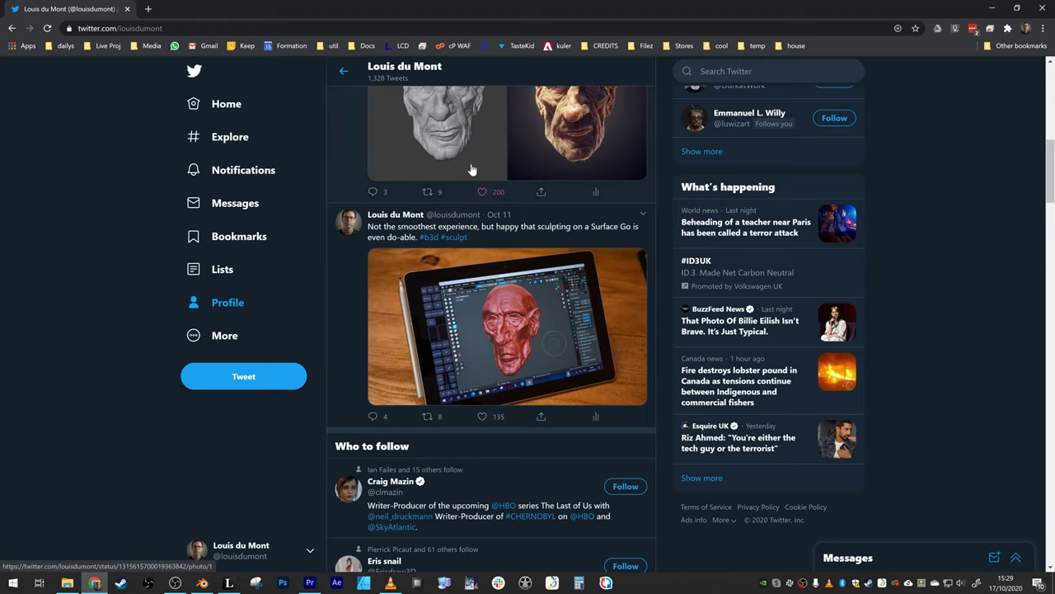
Step: View the tablet sculpting photo and both old-man head images full size on Twitter, and minimize the frog.leo sketch window
scroll(471, 170, "up", 1)
left_click(488, 363)
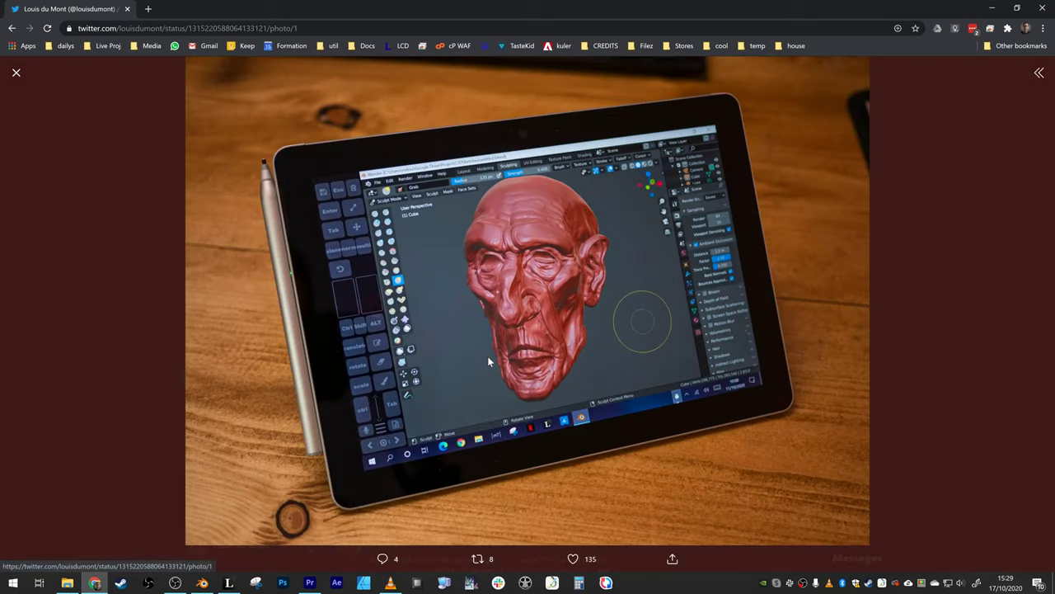
left_click(928, 282)
left_click(479, 161)
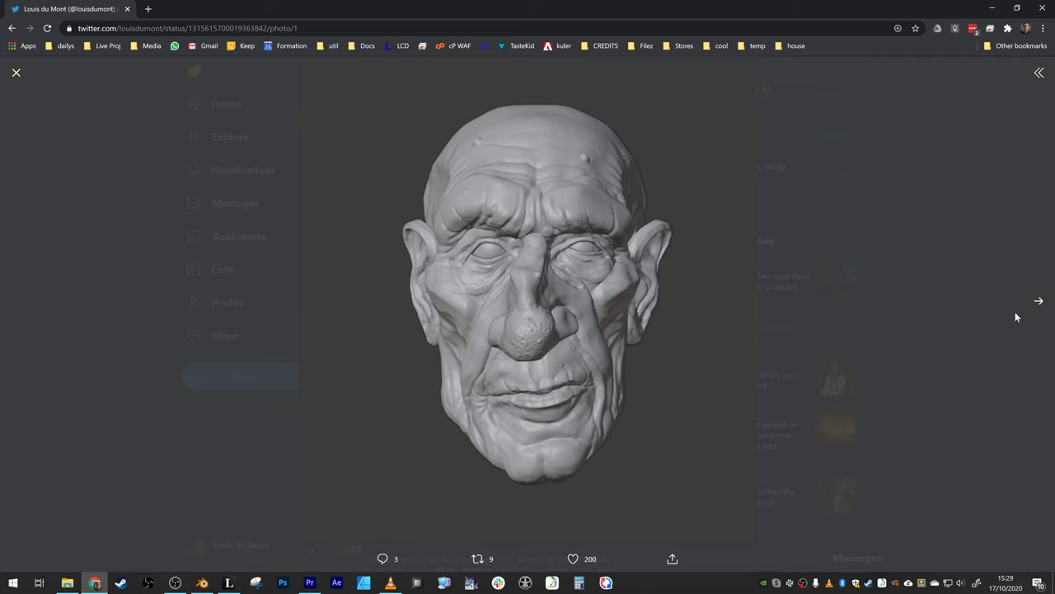
left_click(1038, 302)
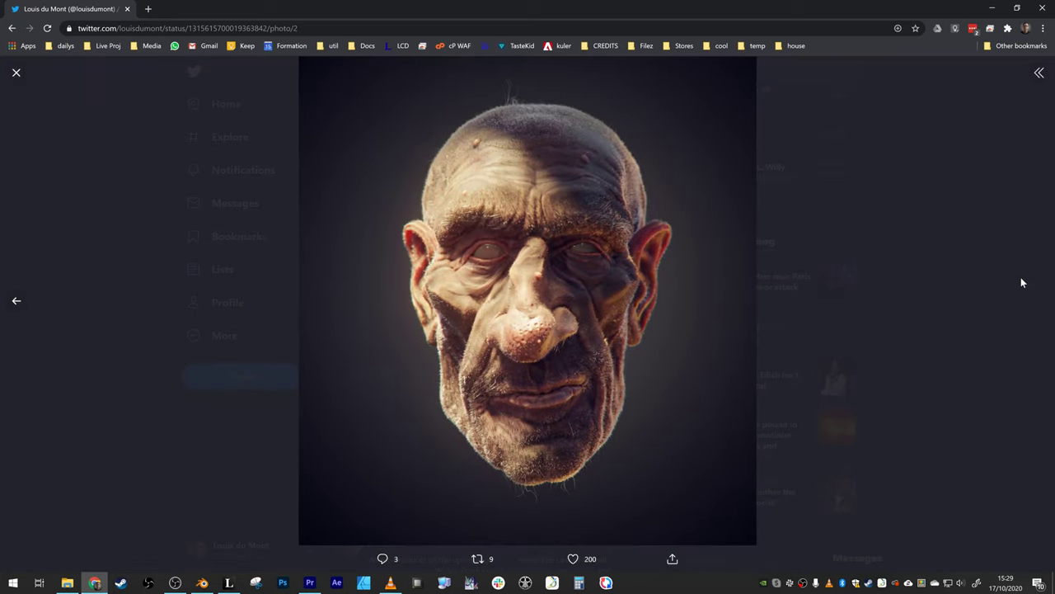
left_click(983, 226)
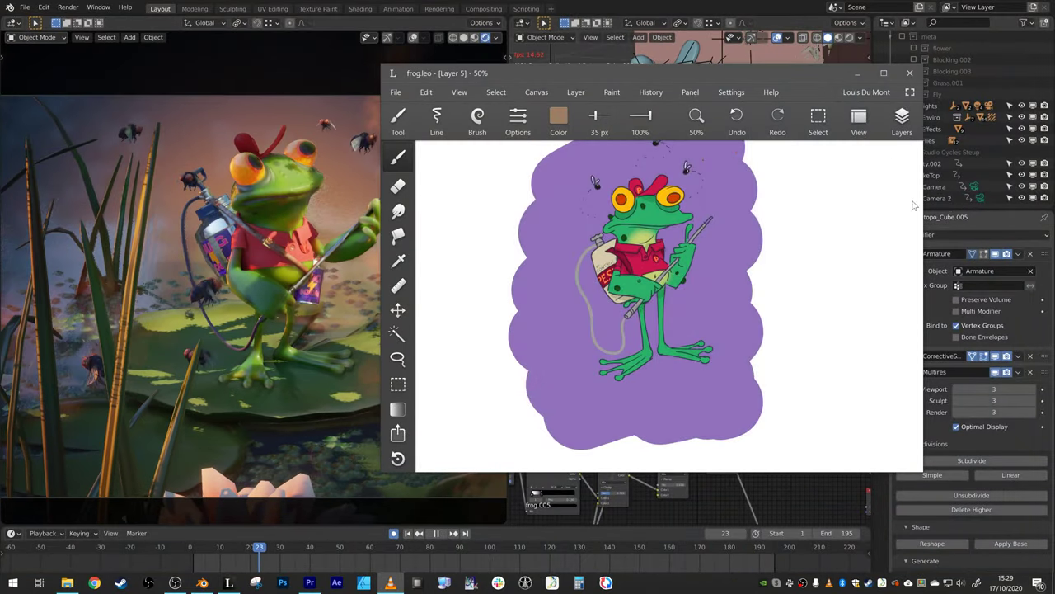
left_click(863, 74)
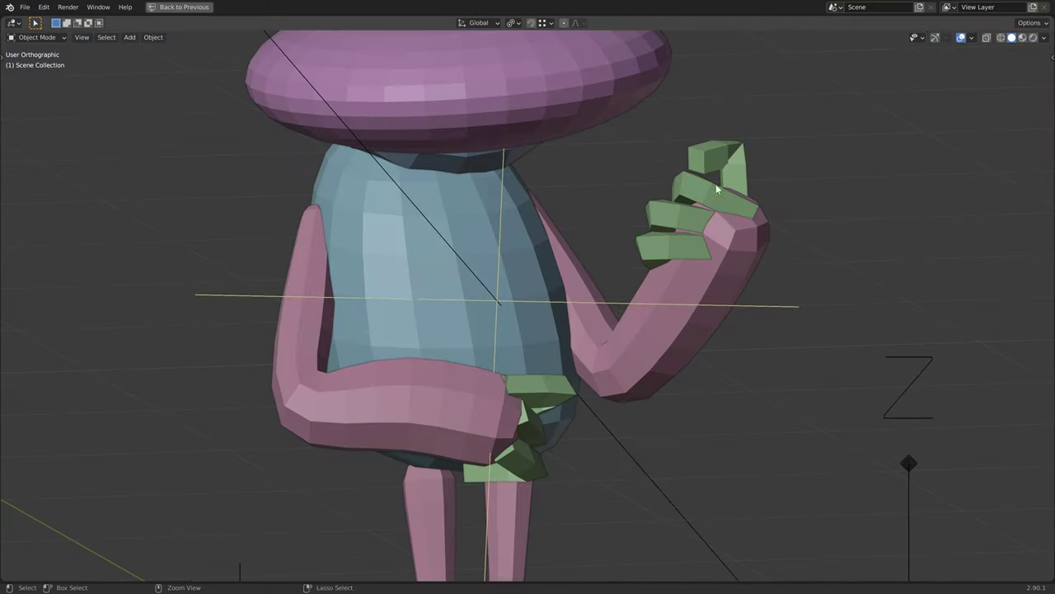
Step: Look over the posed blocking frog, and swap the Blocking.002 collection for Blocking.003
scroll(585, 254, "down", 3)
key("ctrl+space")
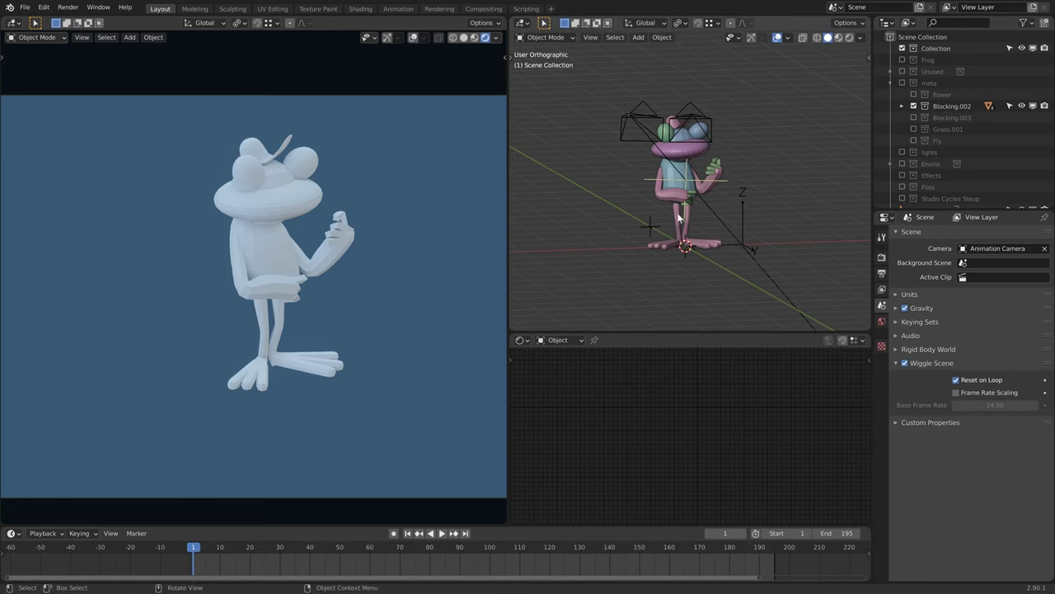
scroll(690, 204, "up", 3)
scroll(690, 205, "down", 3)
left_click(912, 106)
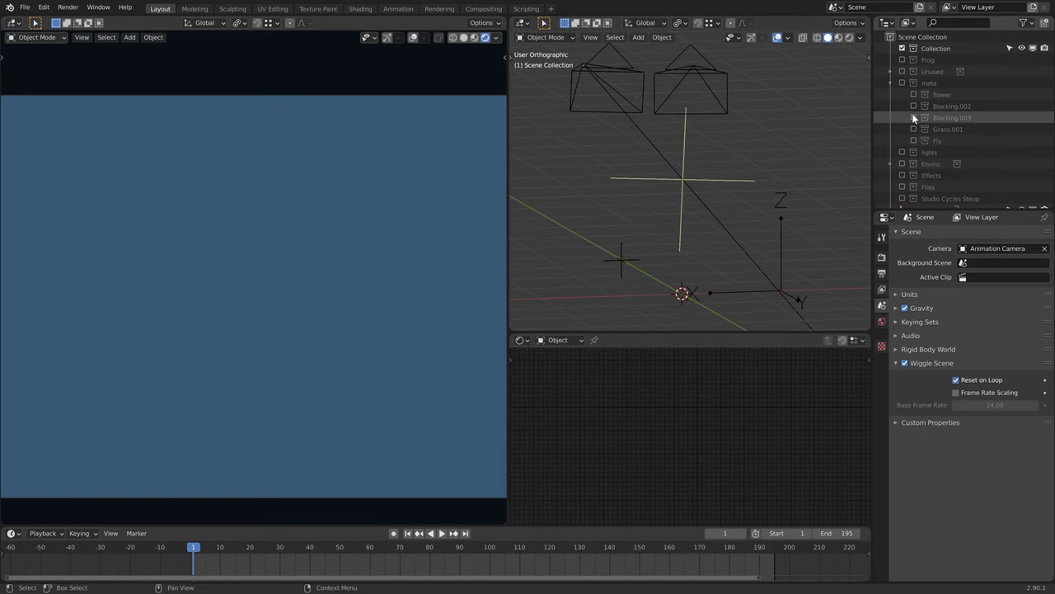
left_click(913, 118)
Step: Try moving the middle vertex of the blocking frog's skin-modifier arm upward in wireframe display
left_click(782, 154)
key("Tab")
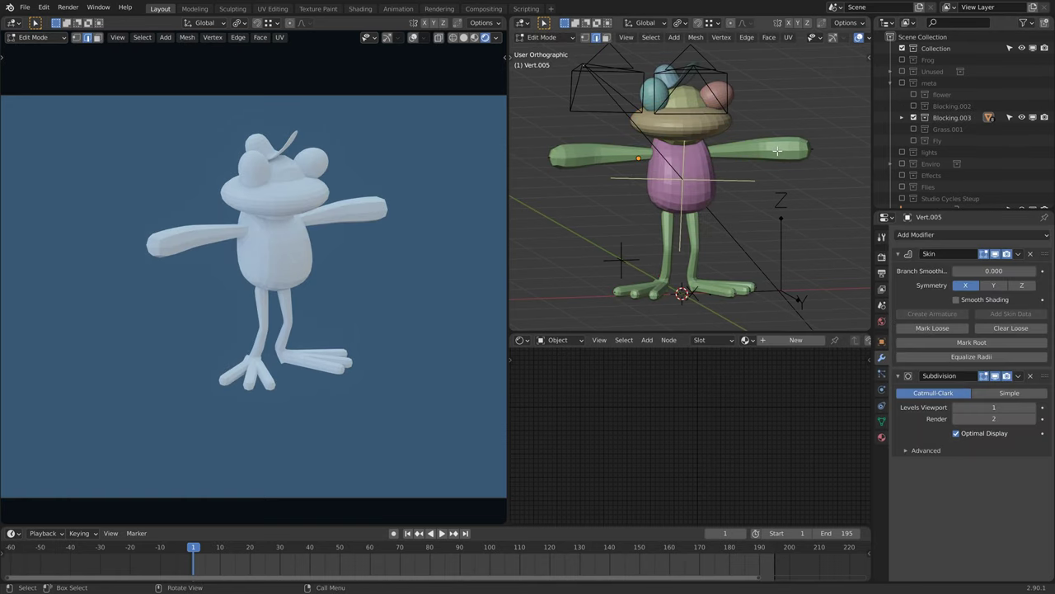
key("shift+z")
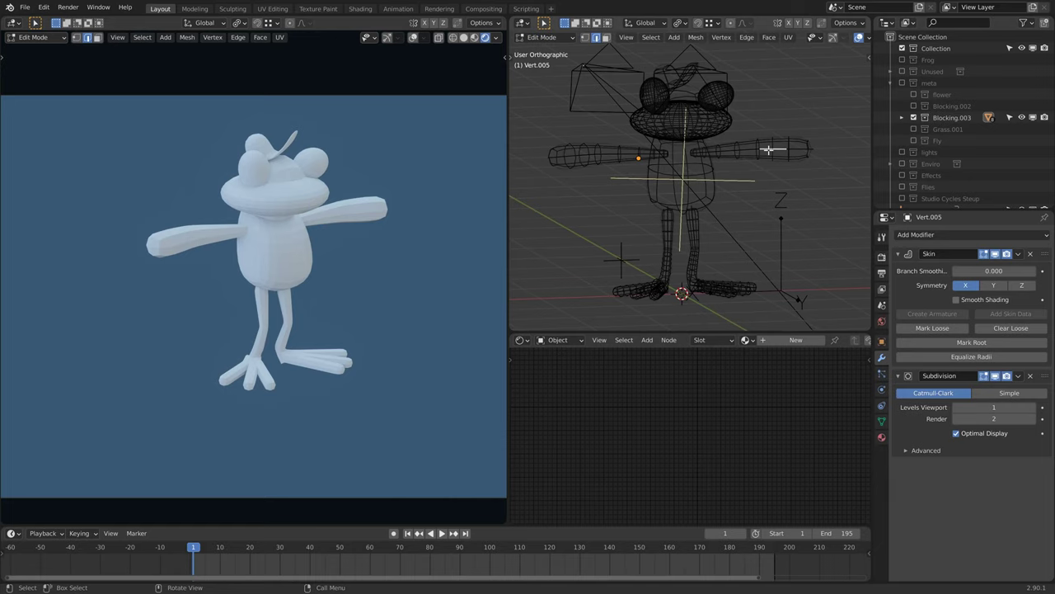
key("g")
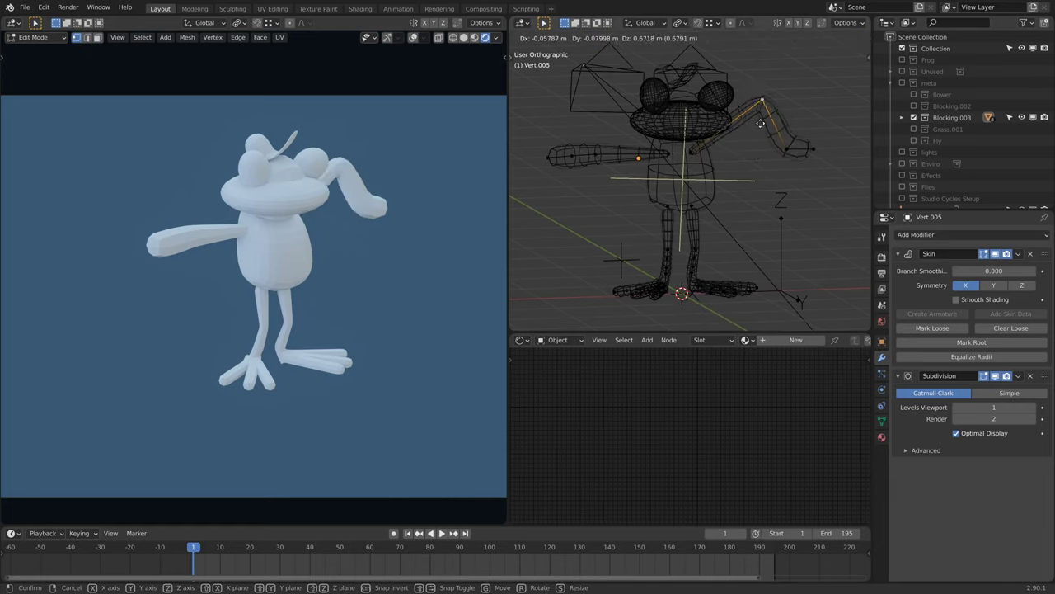
left_click(733, 155)
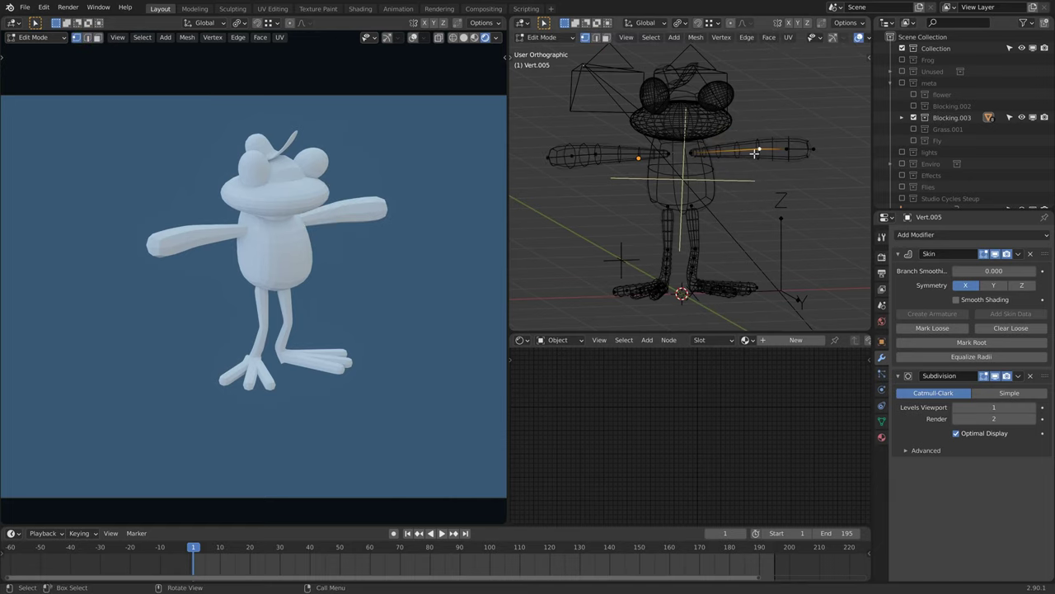
key("Tab")
left_click(716, 170)
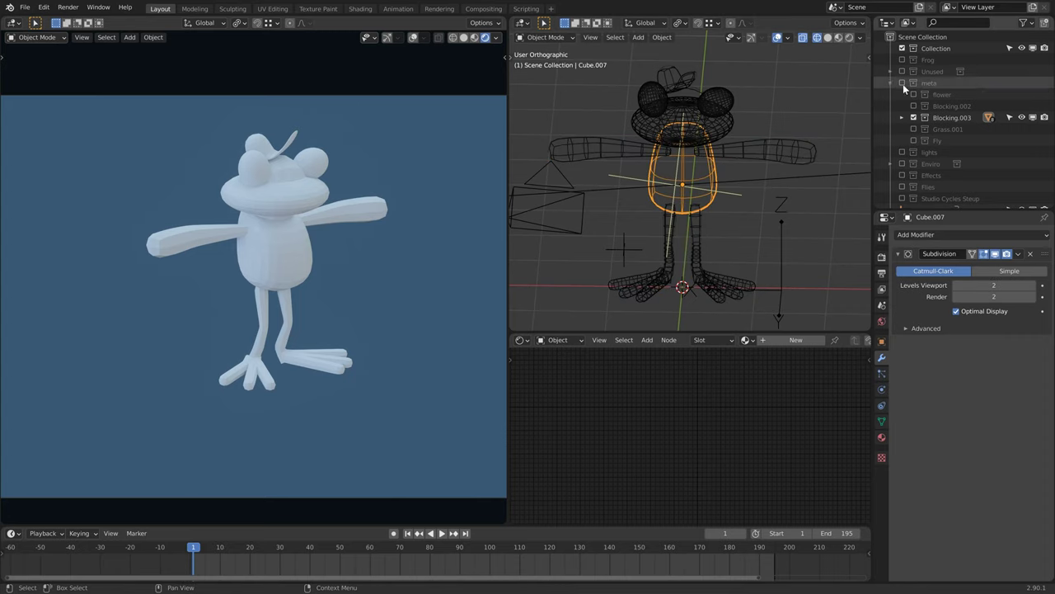
Step: Swap the Blocking.003 collection for Unused and isolate the sculpted frog Cube.003 in local view
left_click(912, 117)
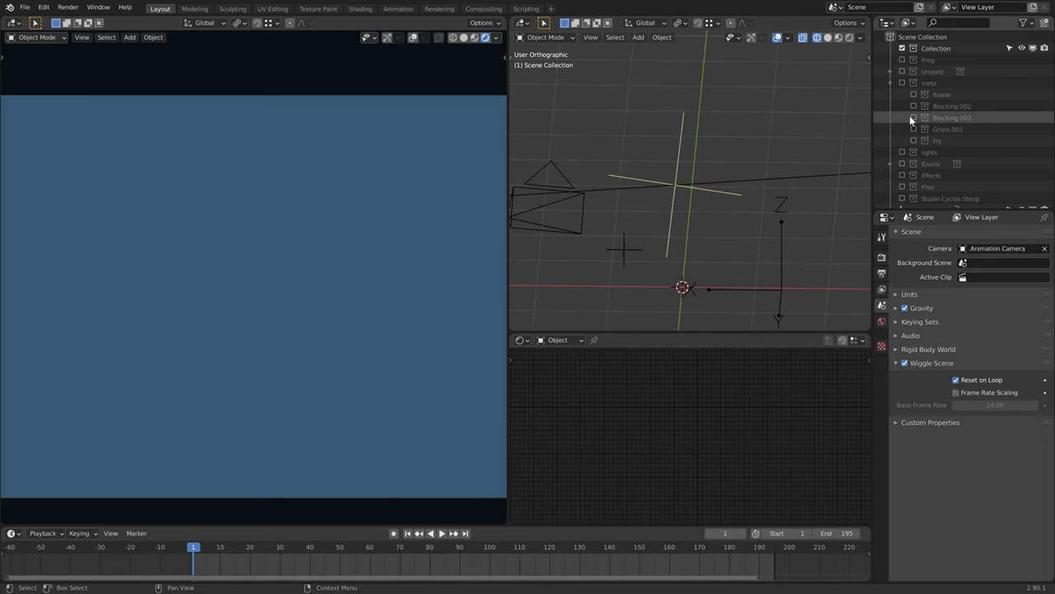
left_click(902, 71)
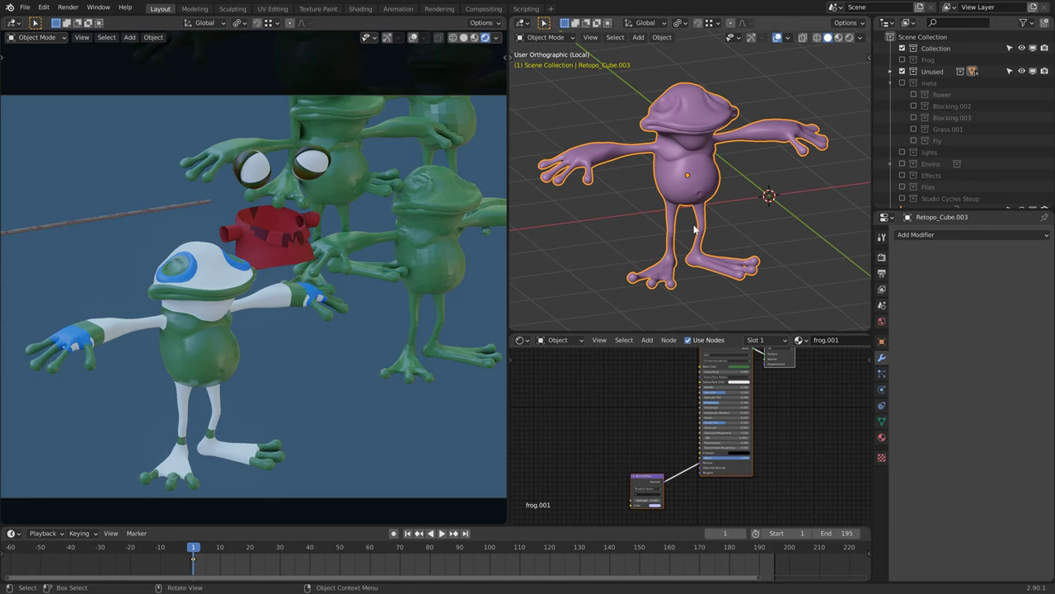
key("KP_Divide")
left_click(752, 135)
key("KP_Divide")
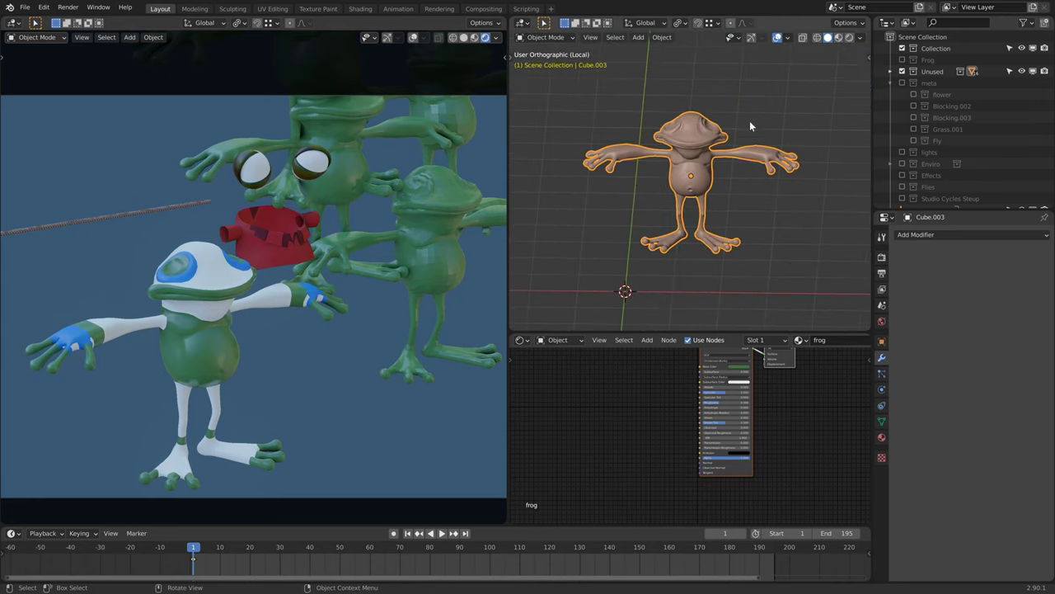
Step: Examine the sculpted frog's mesh density in Edit Mode and its surface from several angles in a maximized viewport
key("ctrl+space")
middle_click_drag(734, 170, 651, 231)
key("Tab")
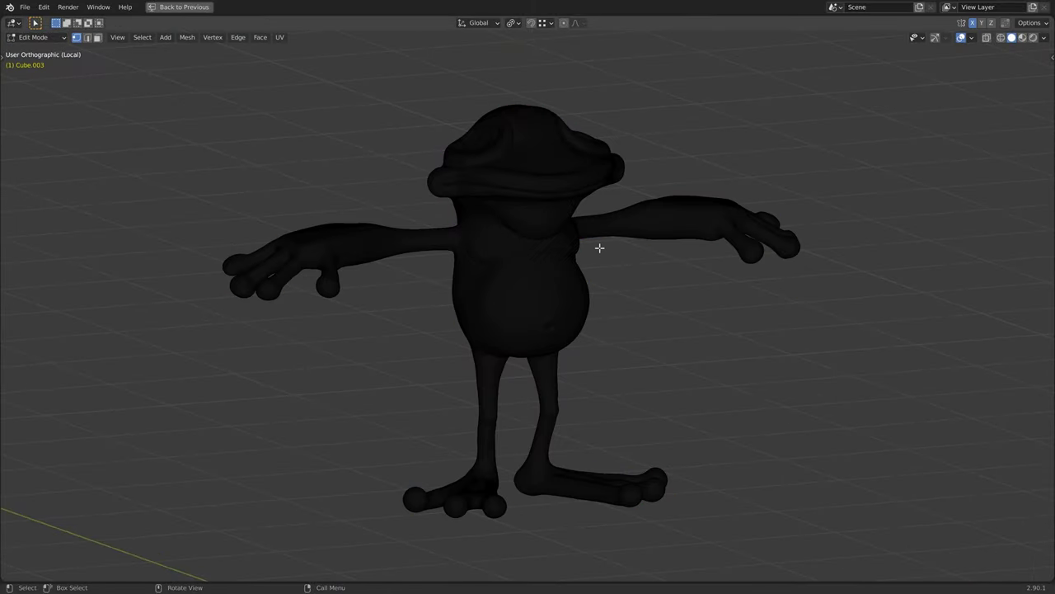
key("a")
scroll(612, 248, "up", 8)
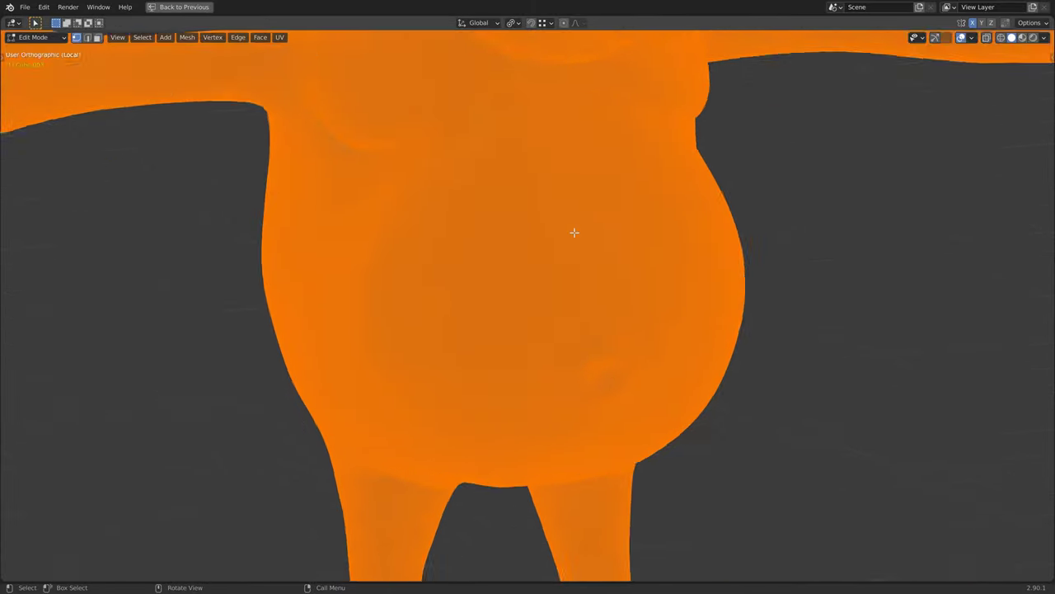
key("Tab")
scroll(574, 232, "up", 3)
scroll(574, 231, "down", 10)
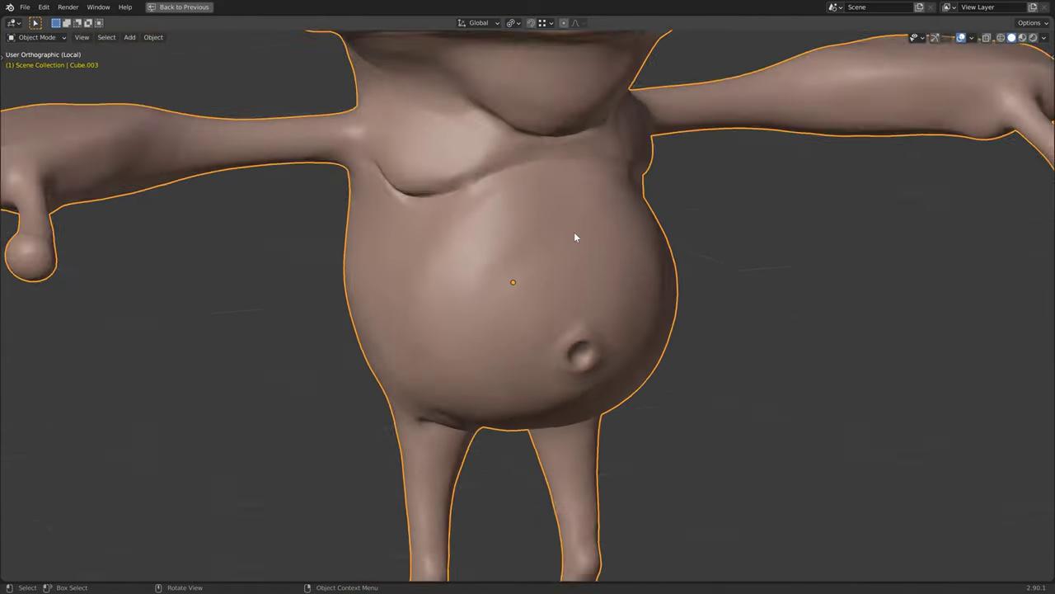
middle_click_drag(575, 237, 608, 239)
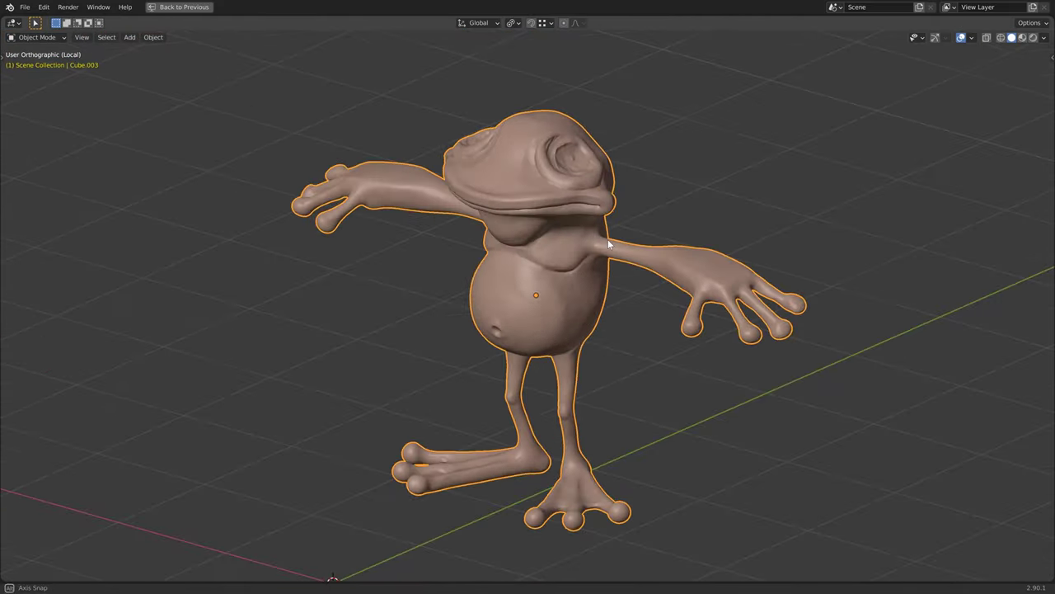
key("ctrl+space")
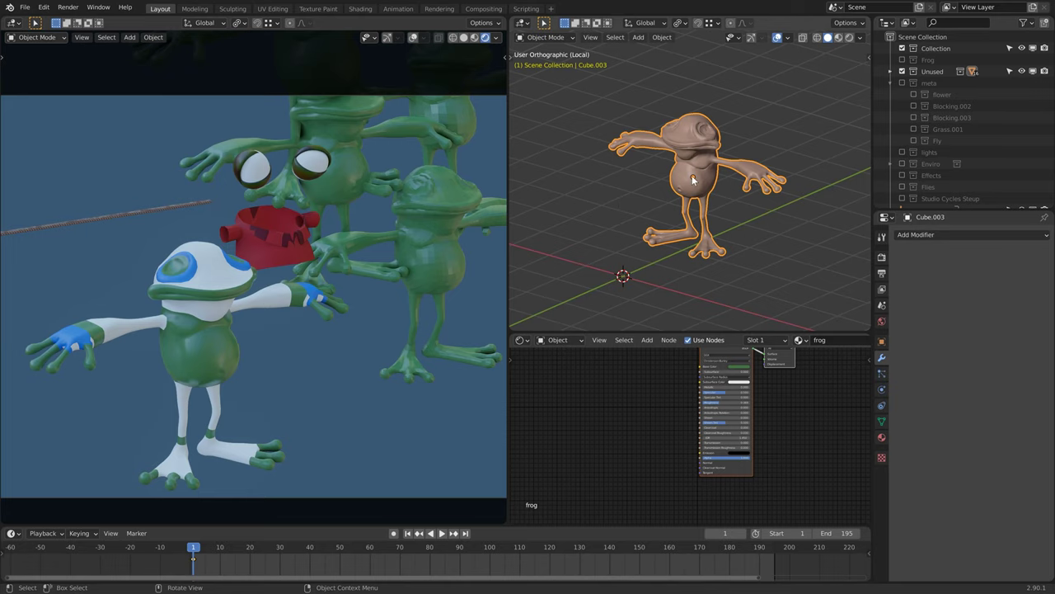
Step: Widen the solid-shaded viewport and turn the isolated frog to face the front
middle_click_drag(700, 194, 688, 194, "shift")
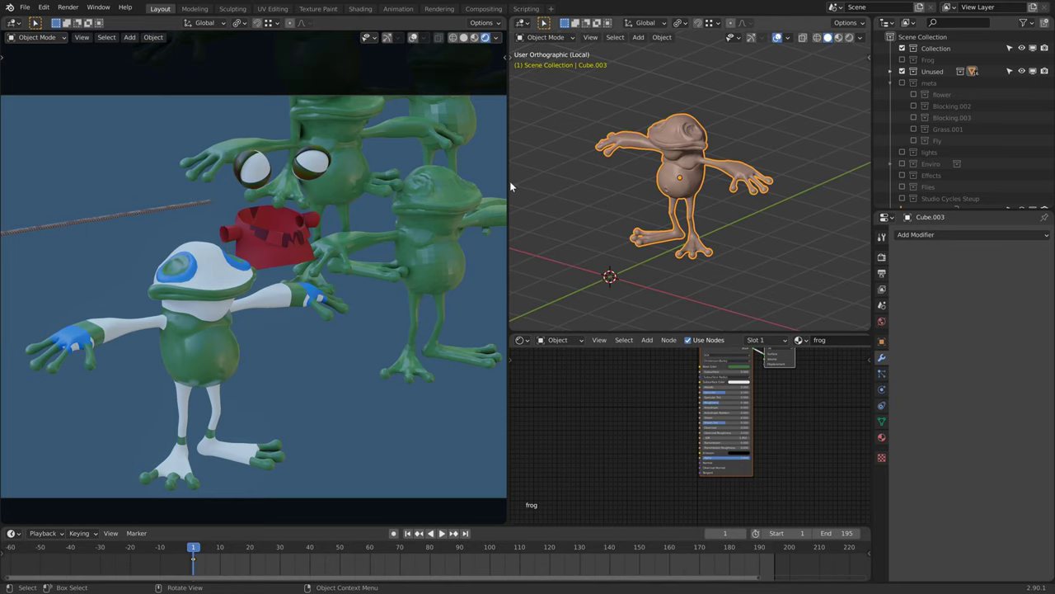
left_click_drag(509, 181, 384, 181)
middle_click_drag(555, 188, 706, 194)
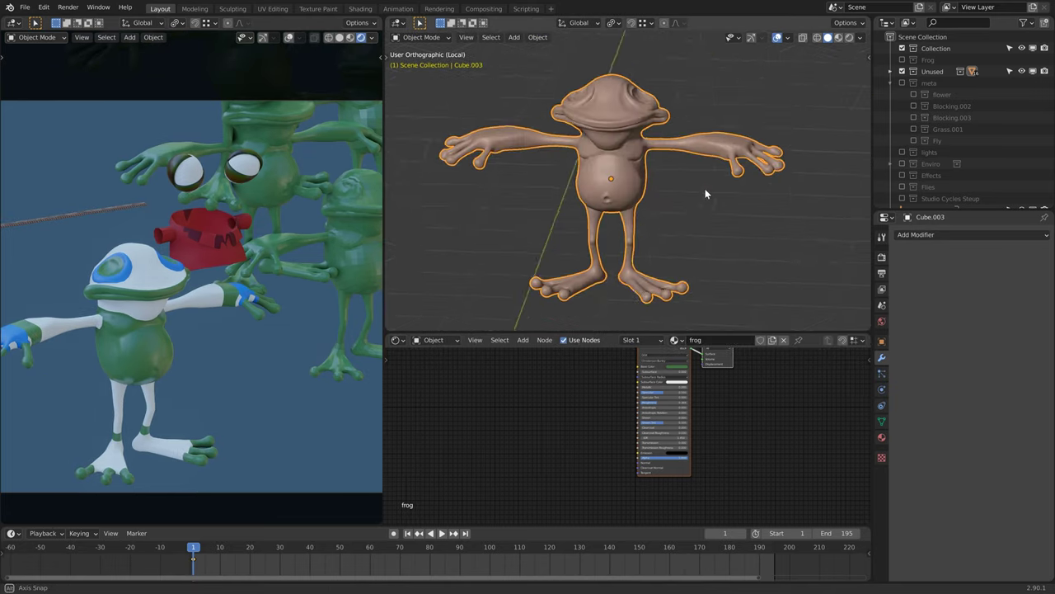
Step: Leave local view to show all frog versions and select the retopologized frog Retopo_Cube.001
key("KP_Divide")
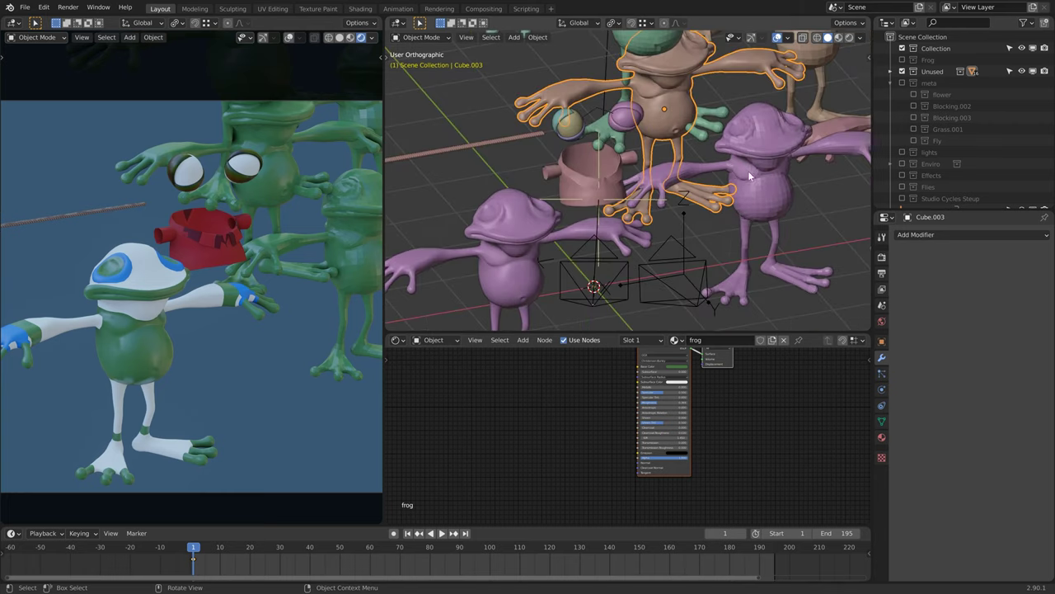
scroll(703, 155, "down", 4)
scroll(672, 179, "up", 1)
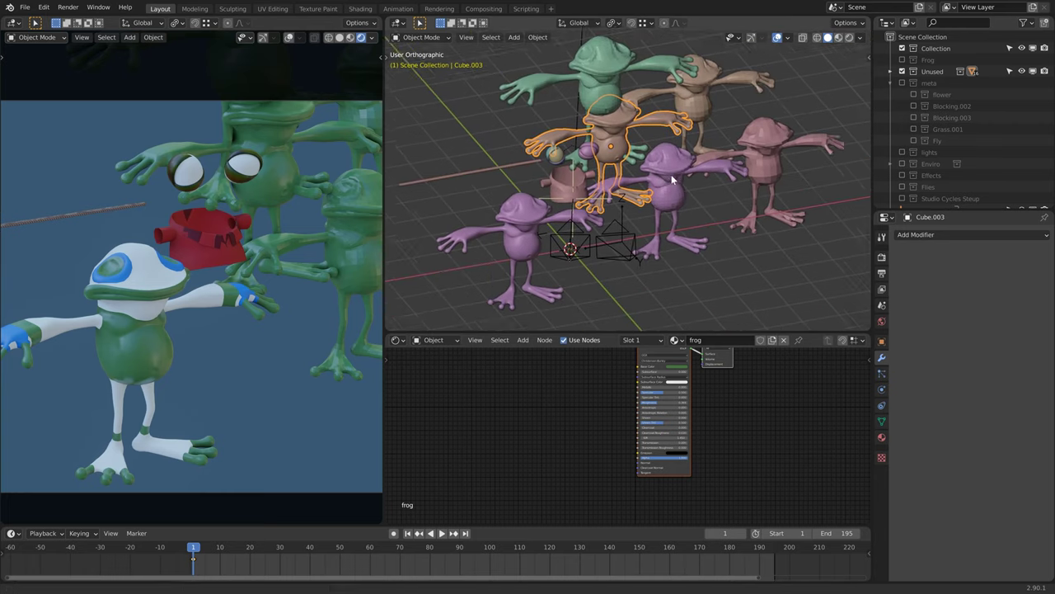
middle_click_drag(672, 179, 600, 175)
left_click(651, 188)
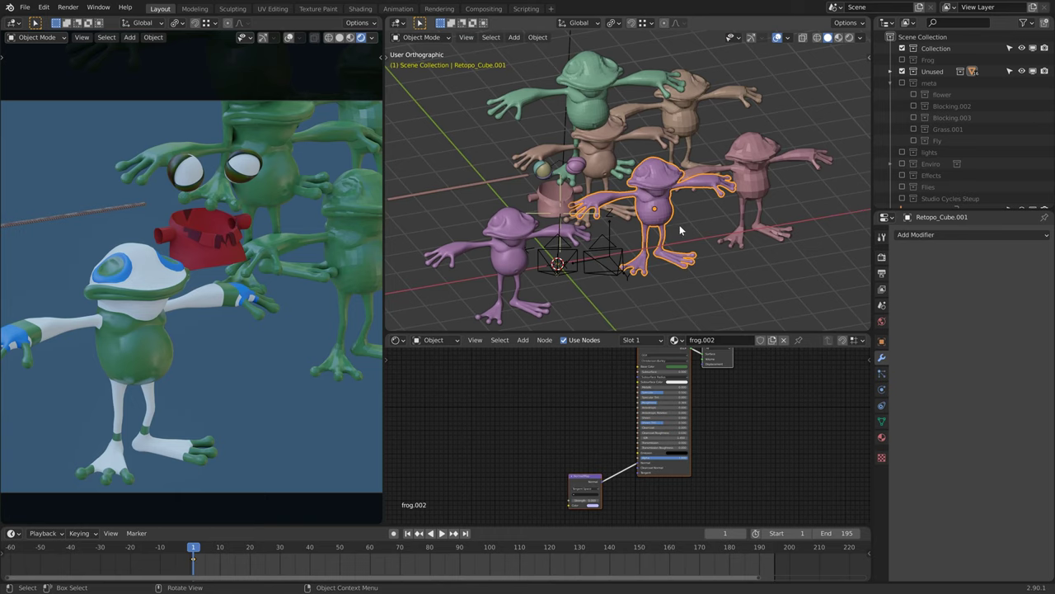
scroll(680, 231, "up", 3)
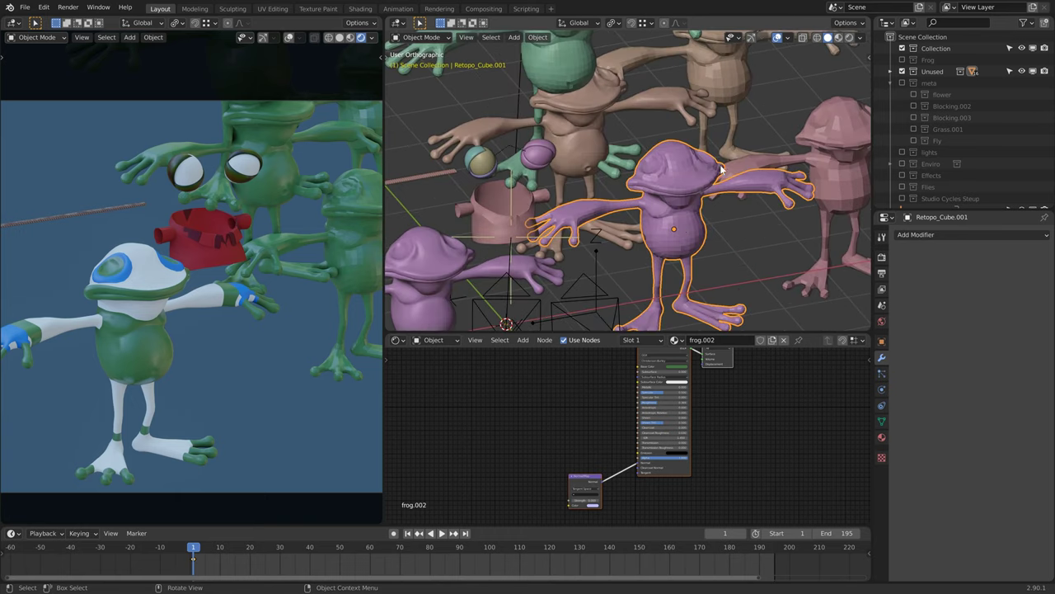
Step: Delete the green frog copy above the others and isolate the sculpted frog Cube.003 in local view
scroll(722, 169, "down", 4)
middle_click_drag(721, 169, 689, 105)
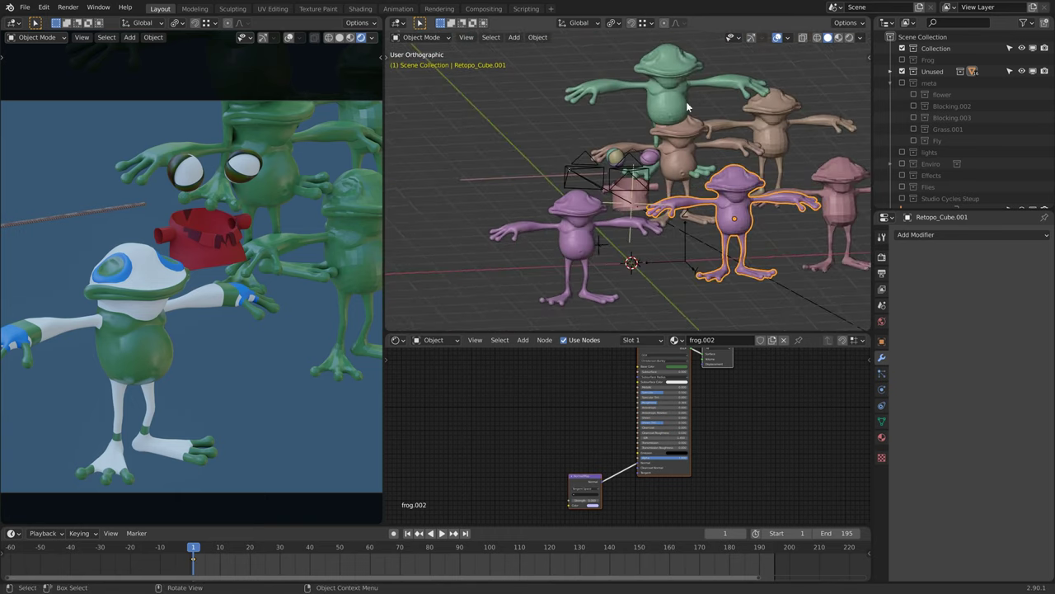
left_click(685, 84)
key("Delete")
left_click(691, 124)
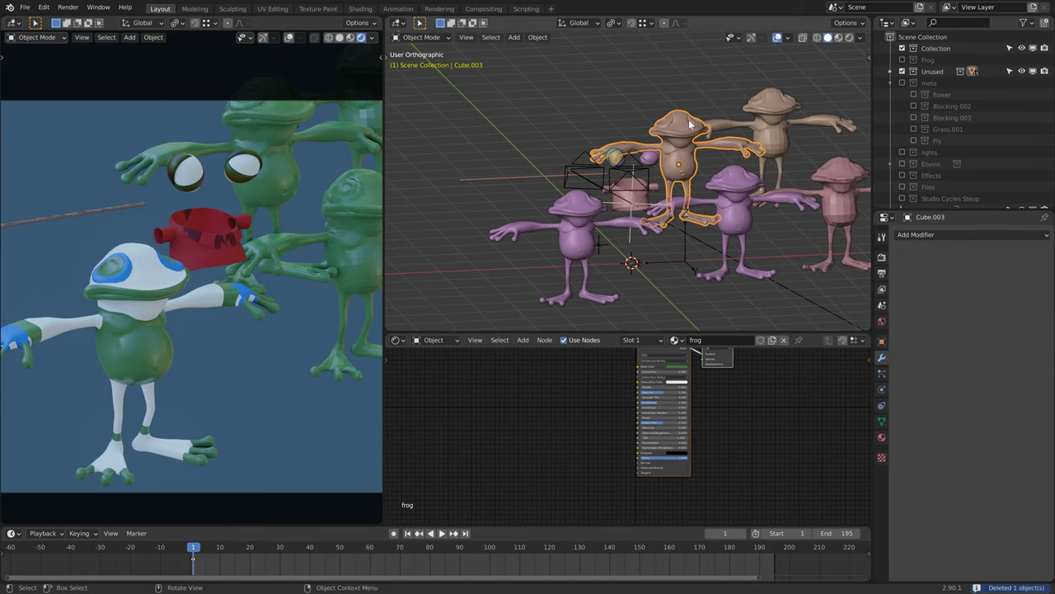
scroll(697, 146, "up", 5)
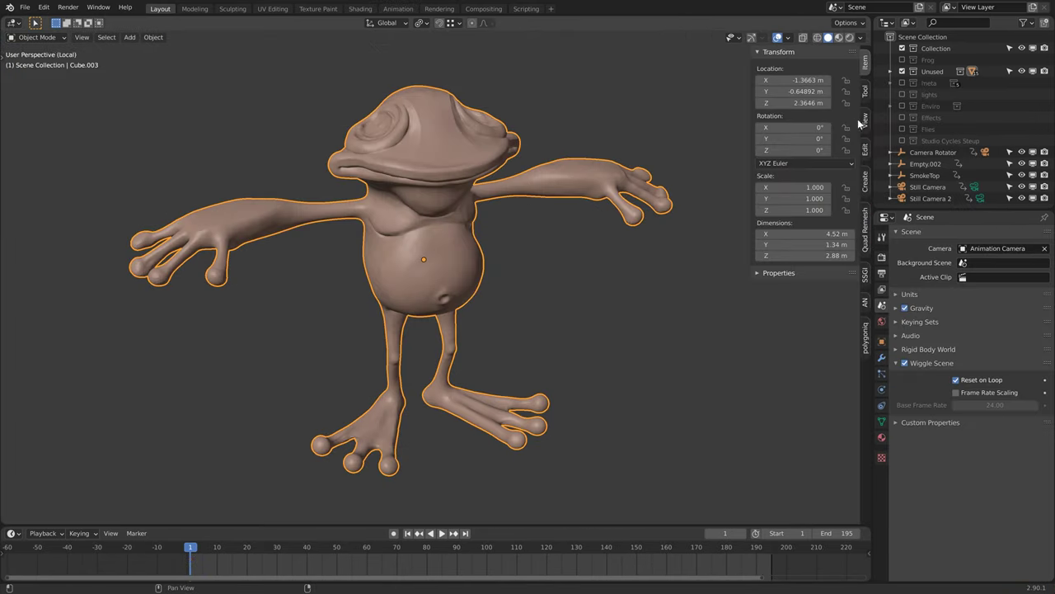
Step: Apply the sculpted frog's rotation and scale and remesh it with Quad Remesher at a quad count of 1500 with X symmetry
left_click(866, 90)
left_click(866, 239)
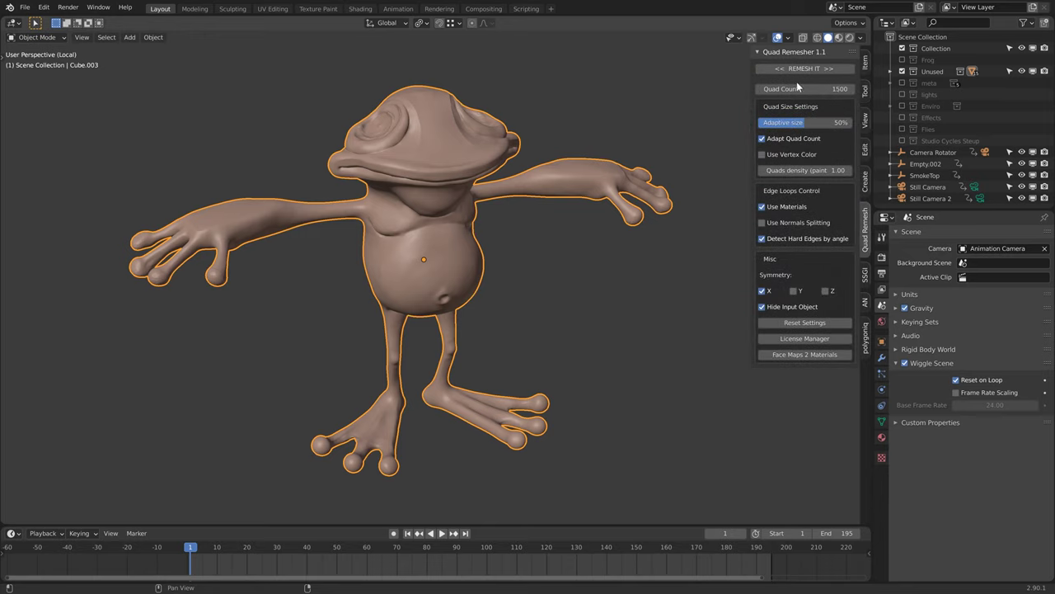
key("ctrl+a")
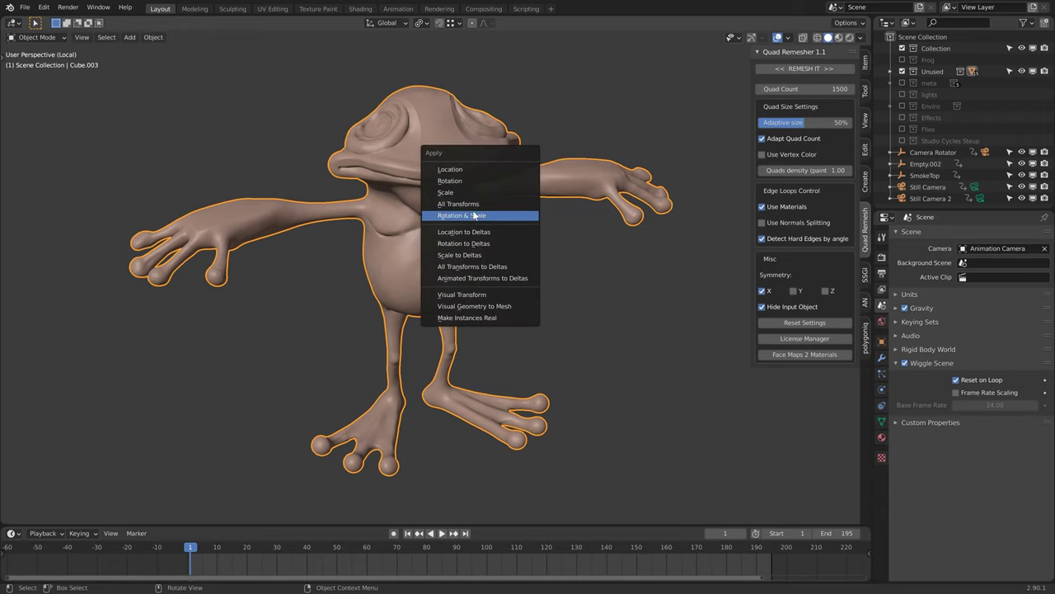
left_click(475, 216)
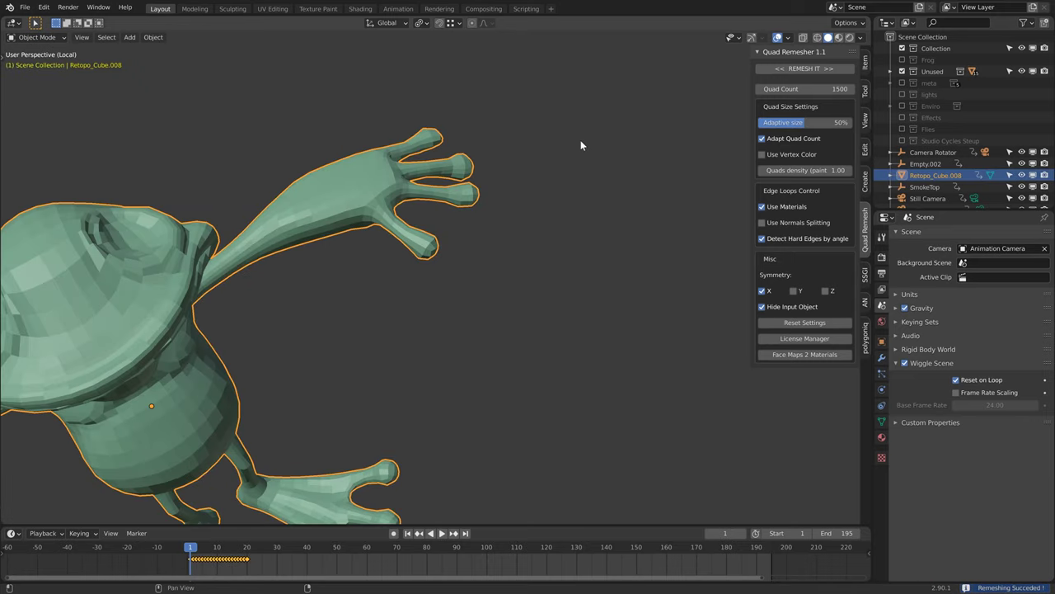
Step: Examine the remeshed frog's quad topology in Edit Mode from several angles
scroll(581, 142, "down", 5)
middle_click_drag(414, 279, 478, 304)
scroll(478, 302, "up", 4)
key("Tab")
middle_click_drag(525, 243, 505, 254)
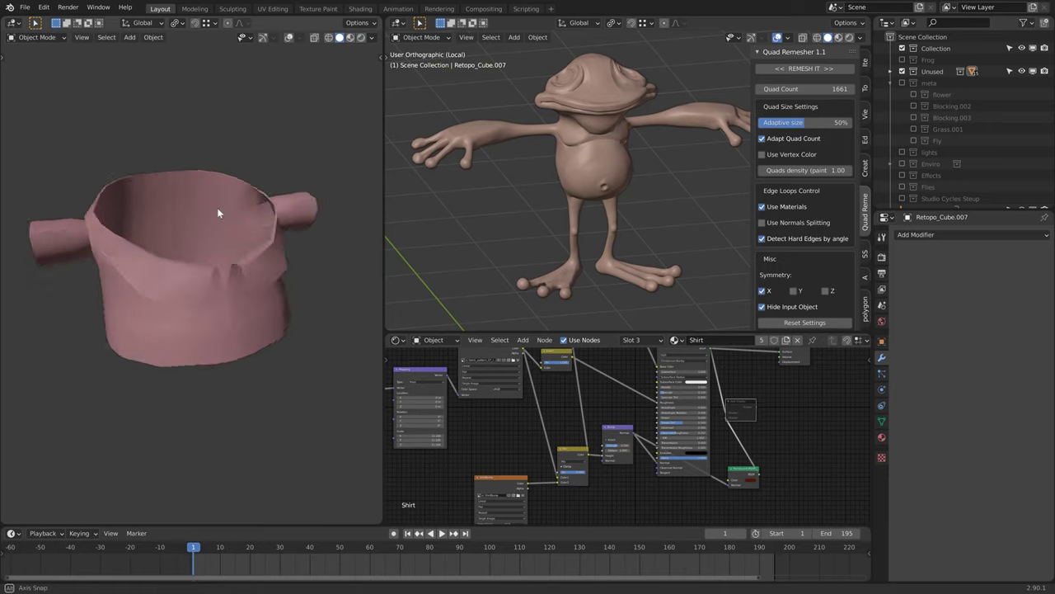
Step: Turn on overlays in the shirt's viewport and examine the mesh of Retopo_Cube.007 in Edit Mode
mouse_move(217, 207)
middle_mouse_down()
mouse_move(212, 165)
mouse_move(213, 244)
middle_mouse_up()
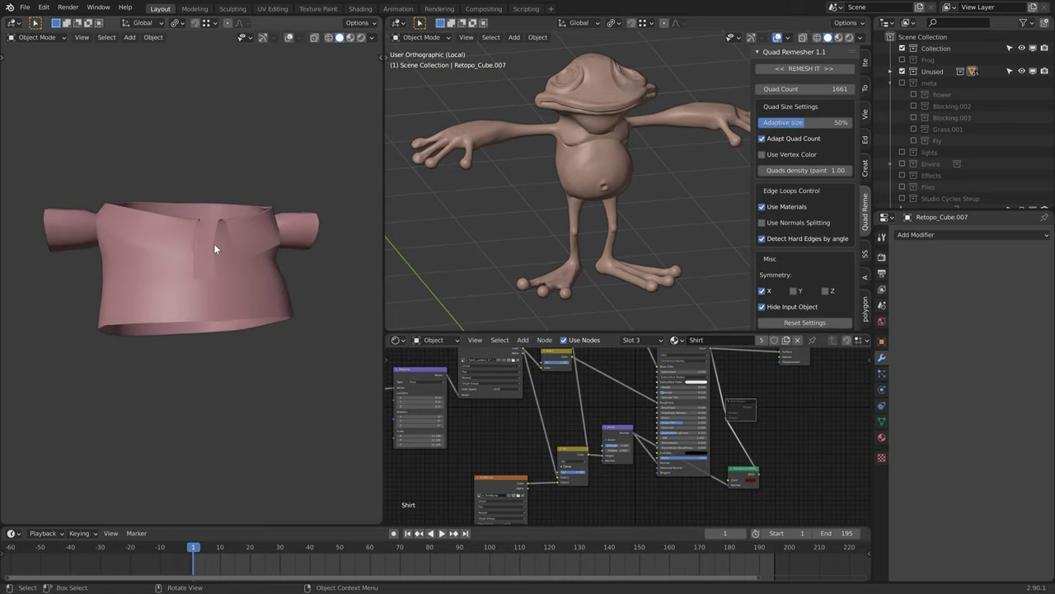
key("z")
left_click(300, 238)
key("Tab")
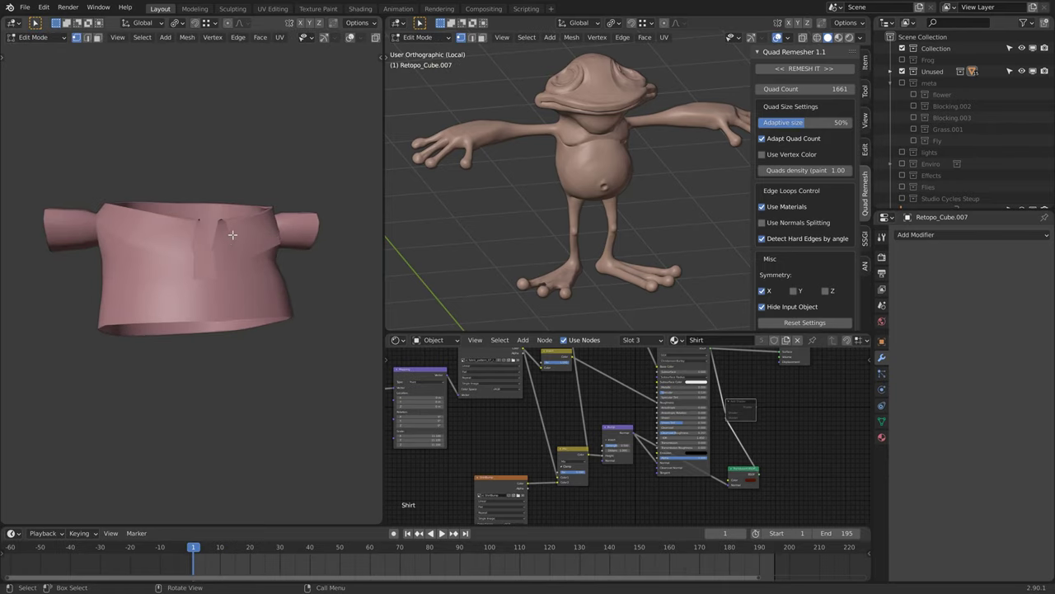
key("Tab")
left_click(289, 38)
key("Tab")
middle_click_drag(224, 206, 235, 279)
key("a")
key("Tab")
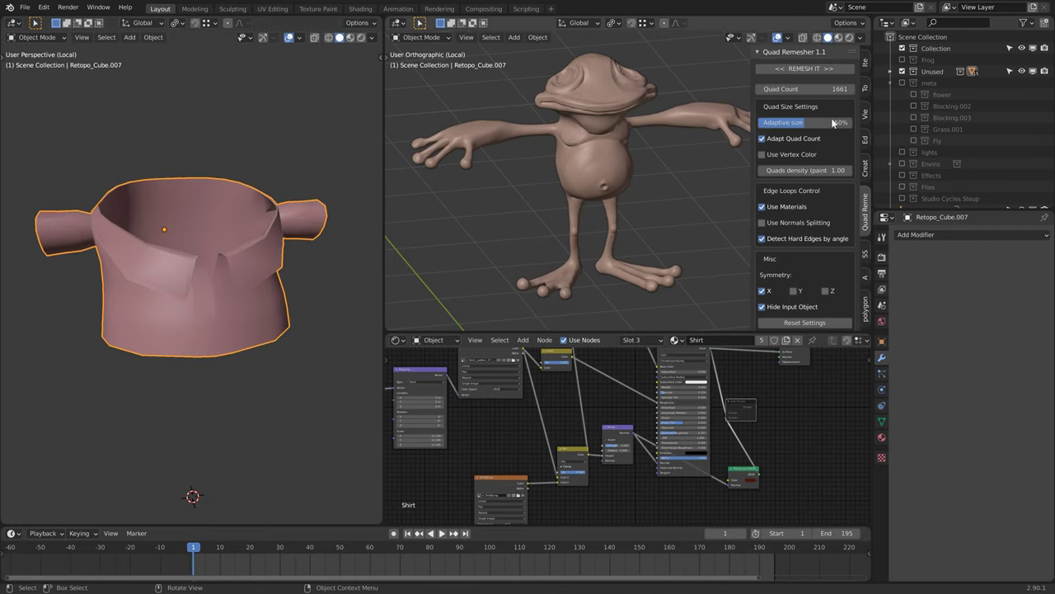
Step: Swap the Unused collection for Frog and show the full character in Material Preview shading
left_click(902, 72)
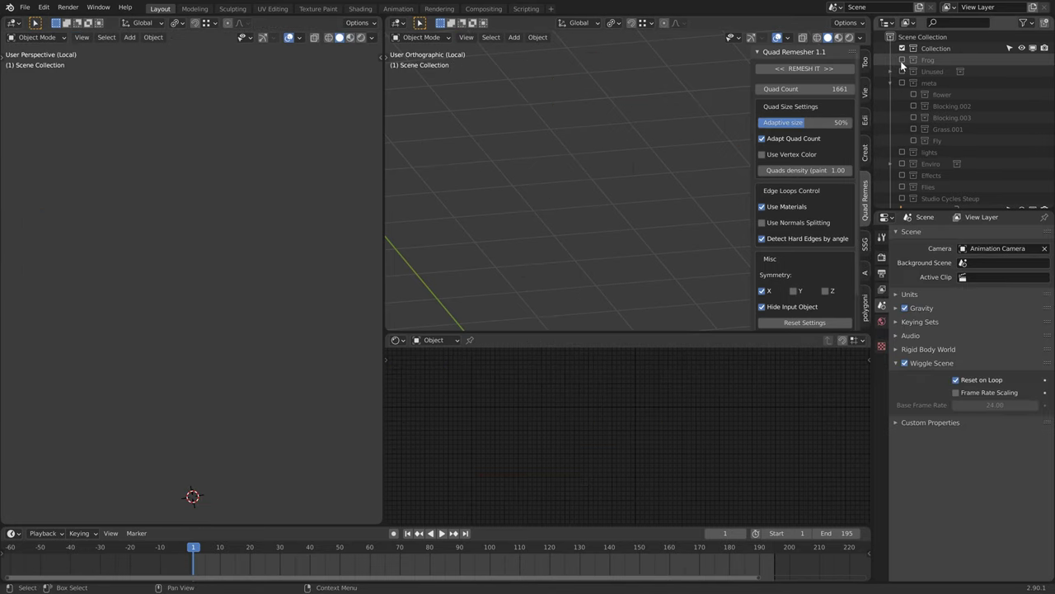
left_click(901, 60)
scroll(912, 86, "down", 2)
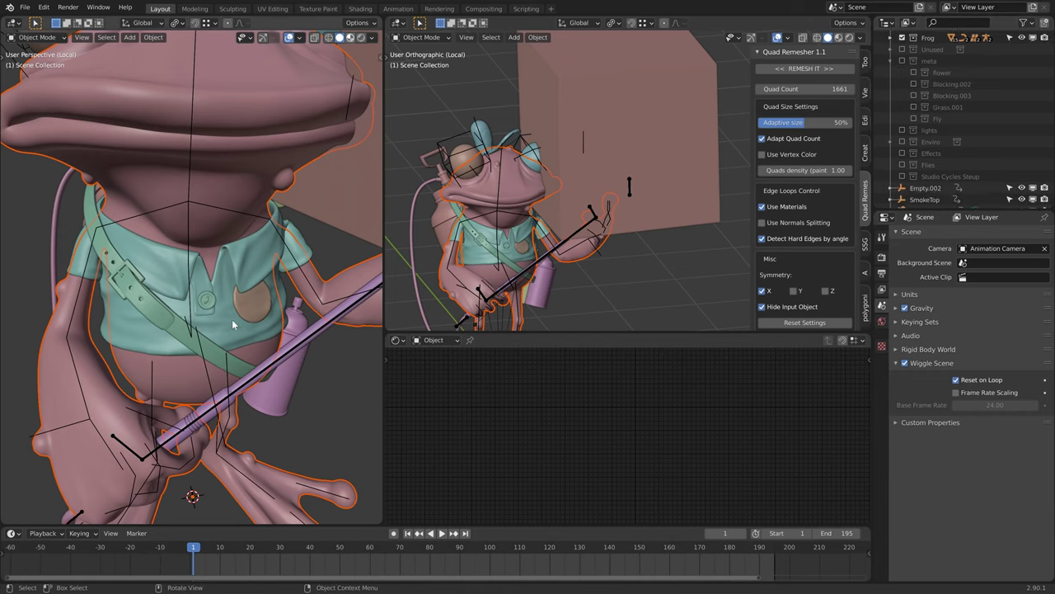
key("z")
middle_click_drag(232, 320, 270, 292)
scroll(249, 313, "down", 3)
scroll(249, 313, "down", 1)
scroll(953, 156, "down", 1)
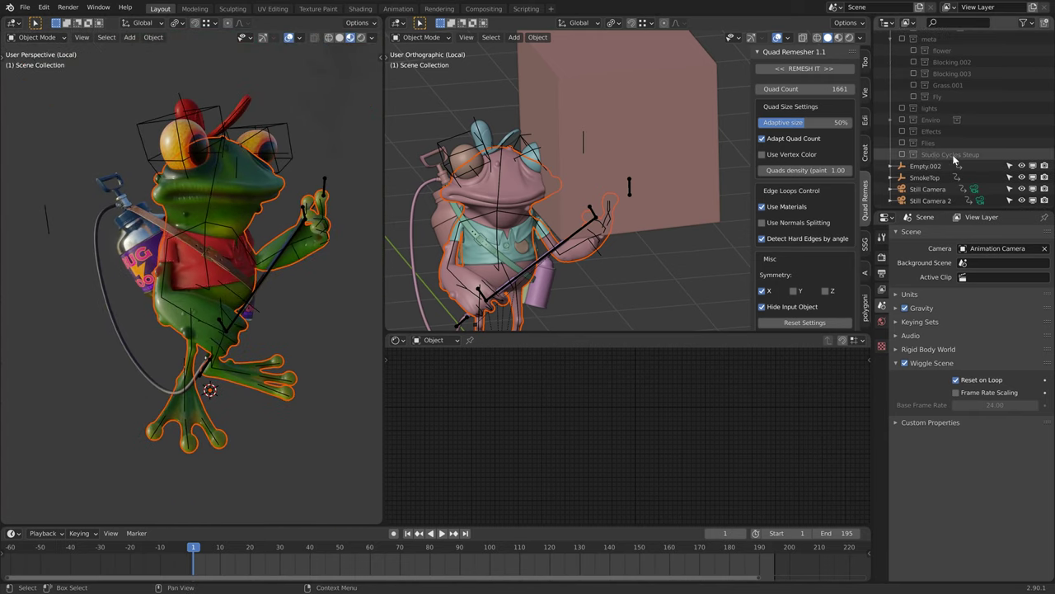
Step: Enable the Studio Cycles Steup collection and show the shaded frog in a maximized viewport without overlays
left_click(902, 155)
middle_click_drag(363, 266, 281, 282)
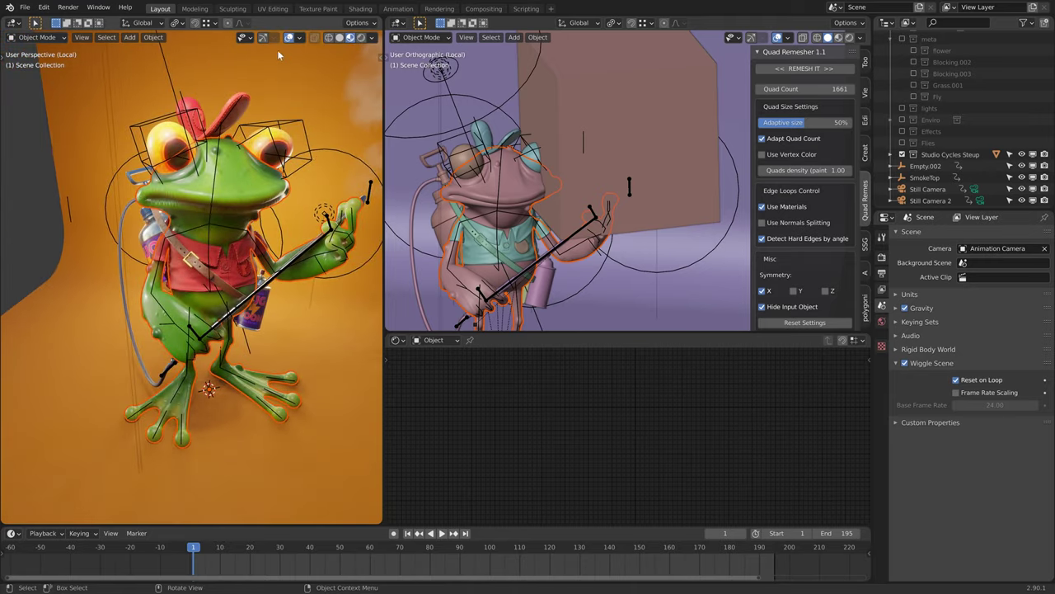
key("ctrl+space")
scroll(602, 283, "down", 5)
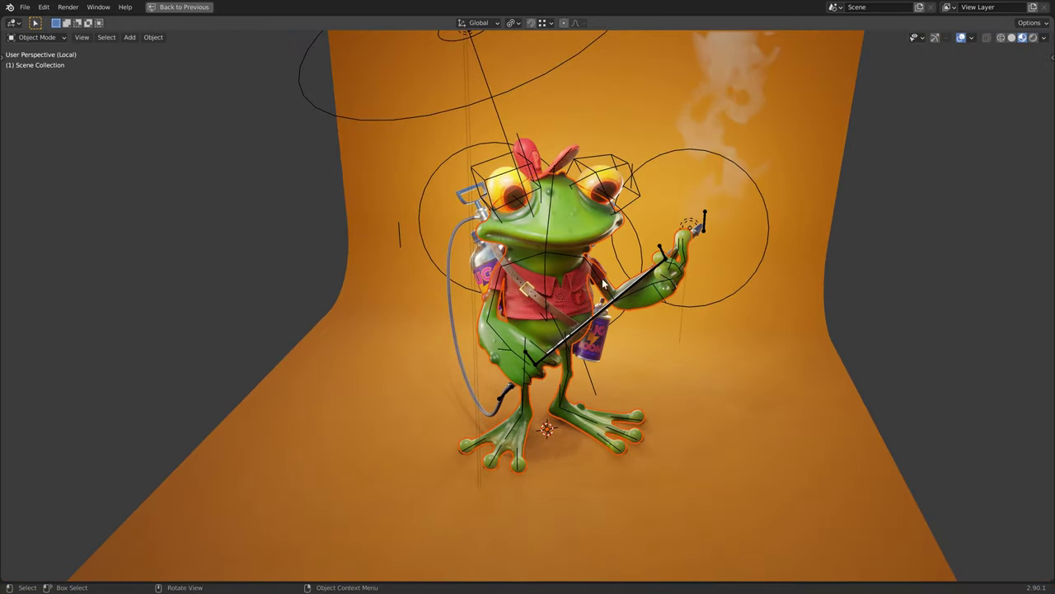
middle_click_drag(603, 282, 904, 104)
left_click(961, 38)
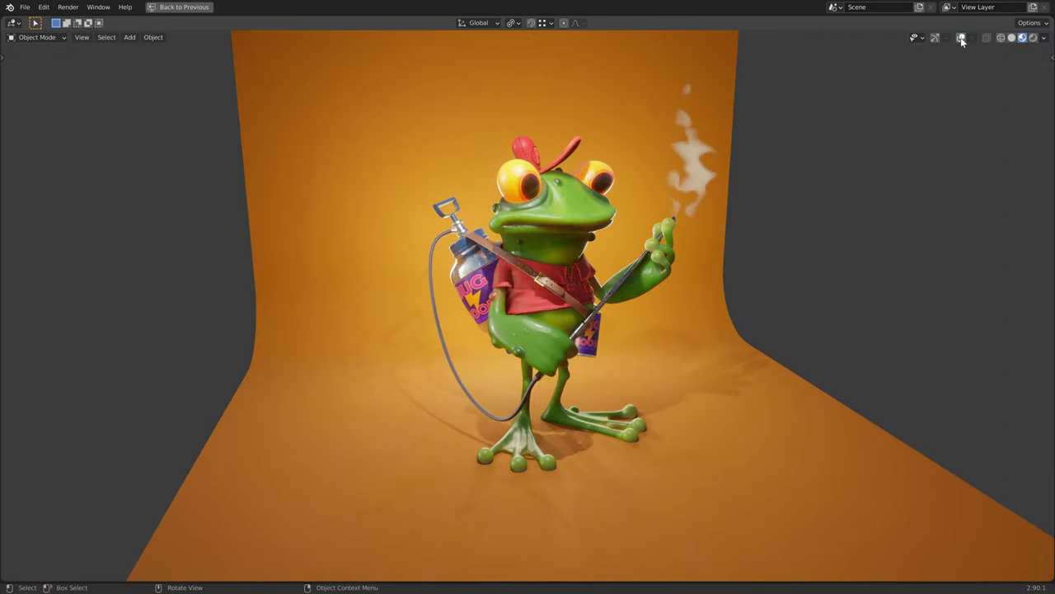
Step: Examine the finished frog's face, shirt, strap and spray gear up close, ending in the multi-editor layout
scroll(728, 268, "up", 5)
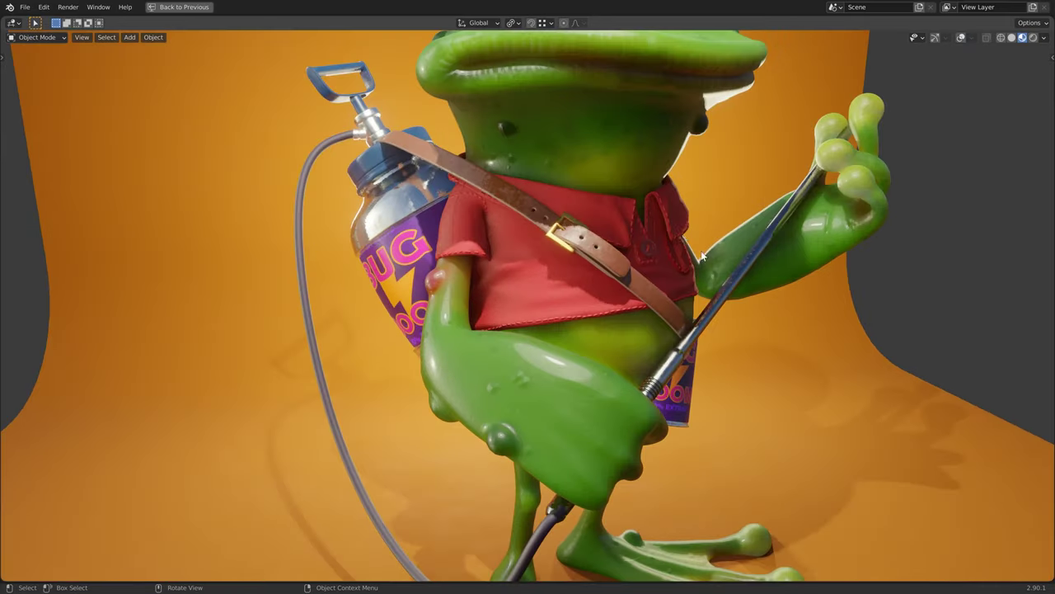
middle_click_drag(653, 242, 609, 329, "shift")
scroll(633, 271, "down", 4)
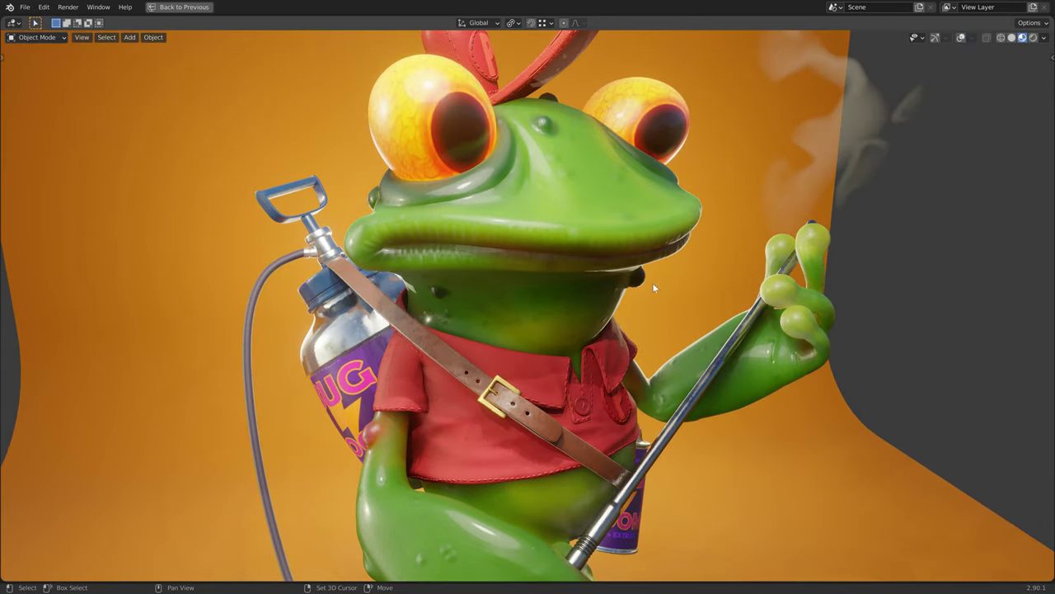
middle_click_drag(652, 282, 610, 267)
scroll(575, 305, "up", 4)
middle_click_drag(575, 315, 609, 314)
key("ctrl+space")
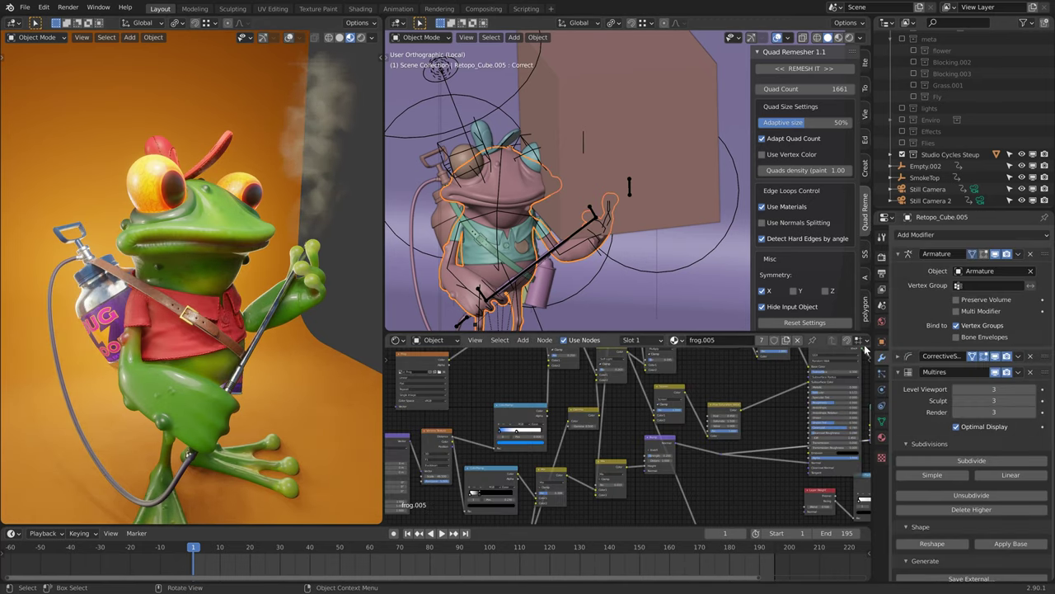
Step: Expand the Shader Editor over the solid-shaded viewport and frame the whole frog in the Material Preview view
left_click_drag(867, 335, 868, 311)
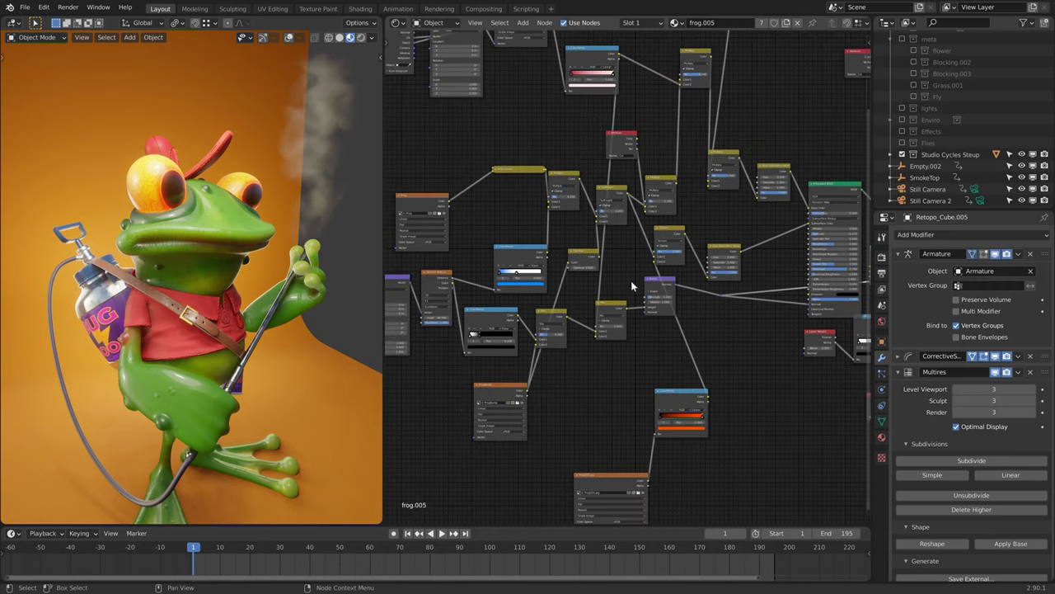
middle_click_drag(576, 210, 594, 249)
middle_click_drag(278, 274, 233, 175)
key("KP_0")
Step: Select the frog's body, Retopo_Cube.005, and bring its frog.005 material nodes into view
left_click(233, 176)
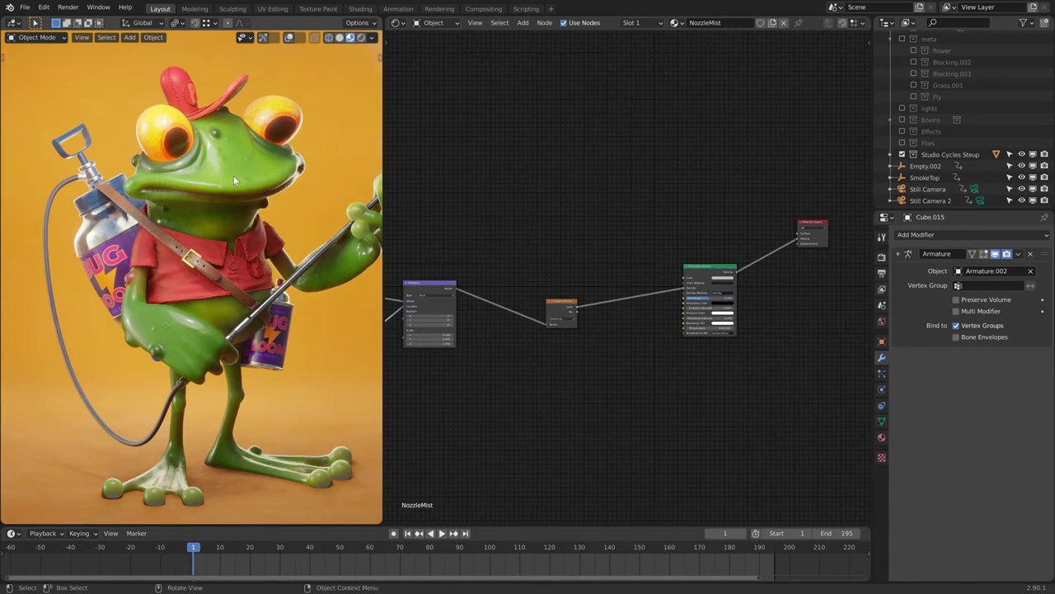
left_click(233, 175)
left_click(239, 178)
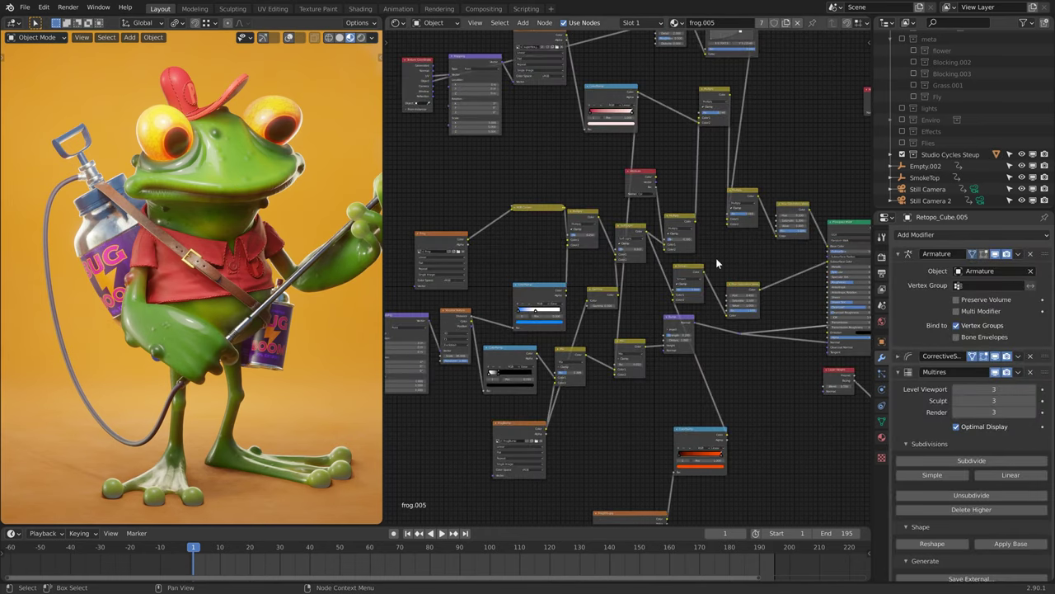
middle_click_drag(754, 143, 688, 186)
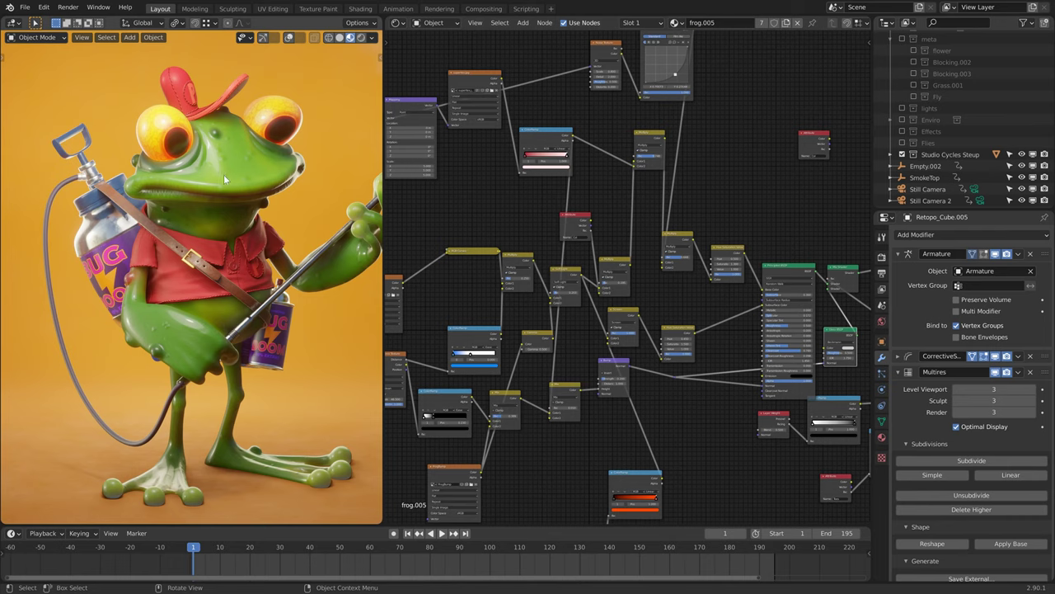
Step: Turn on overlays and inspect the frog body's topology and neck edge loop in Edit Mode using face and edge selection
left_click(288, 38)
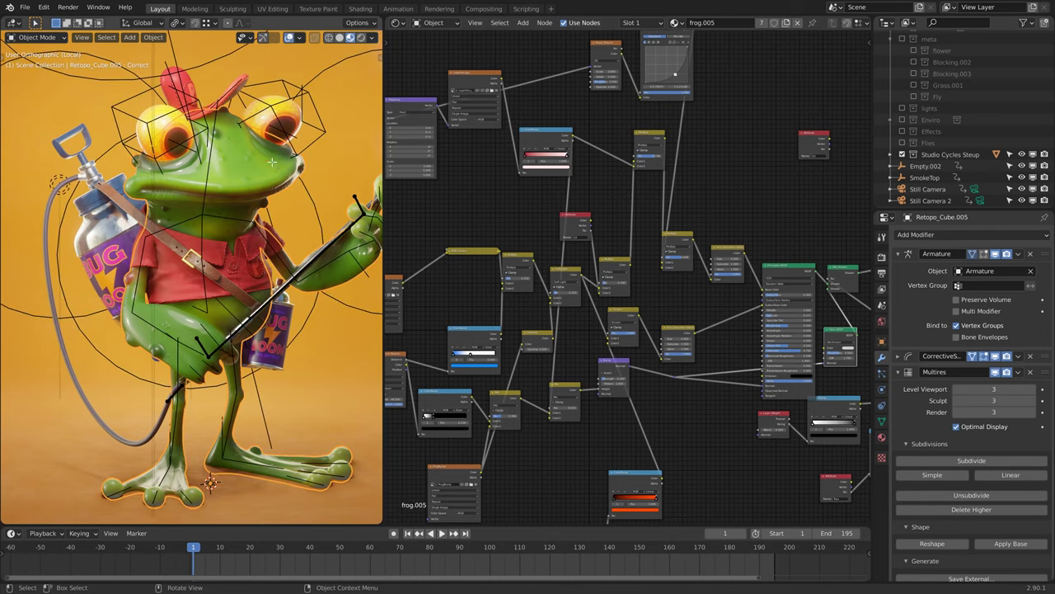
key("Tab")
key("alt+a")
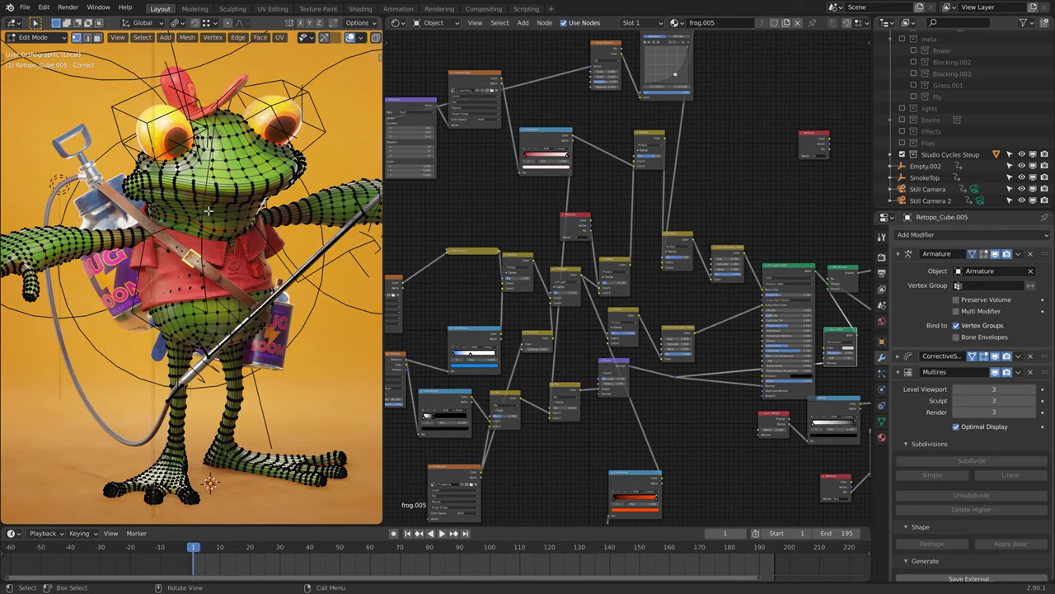
key("3")
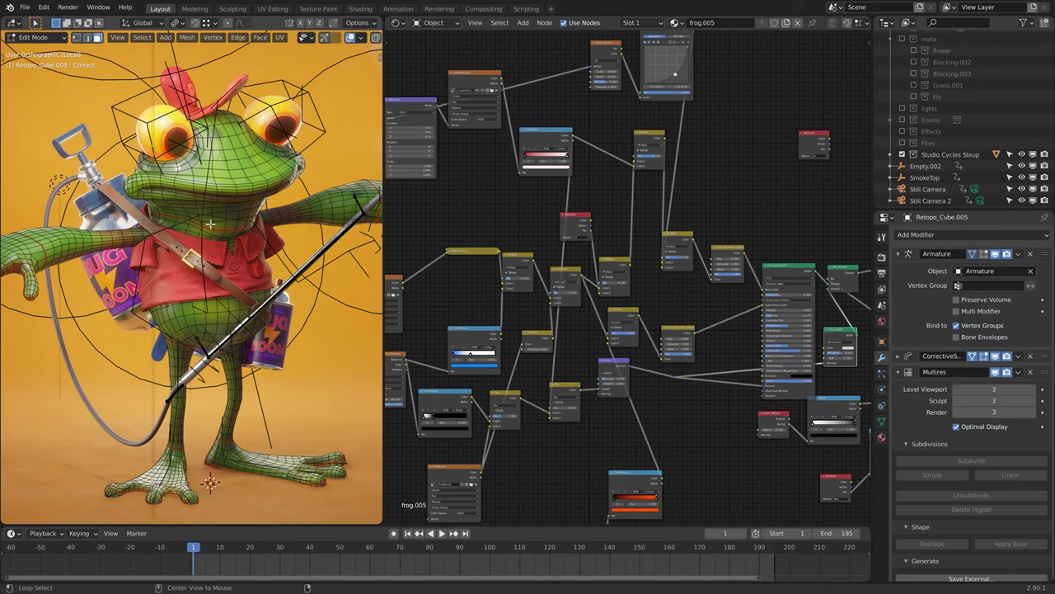
key("2")
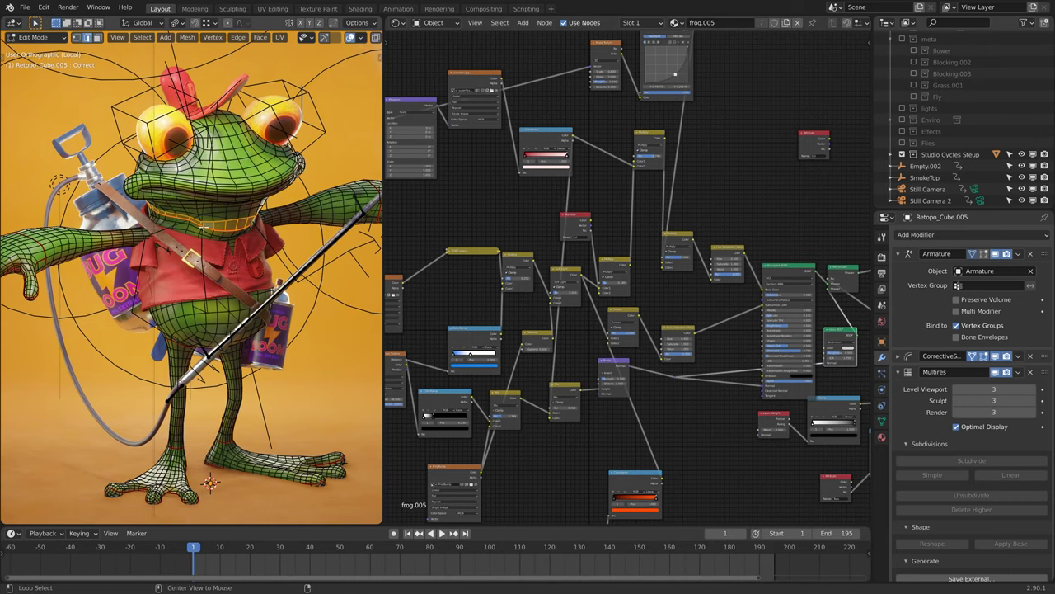
left_click(208, 230, "alt")
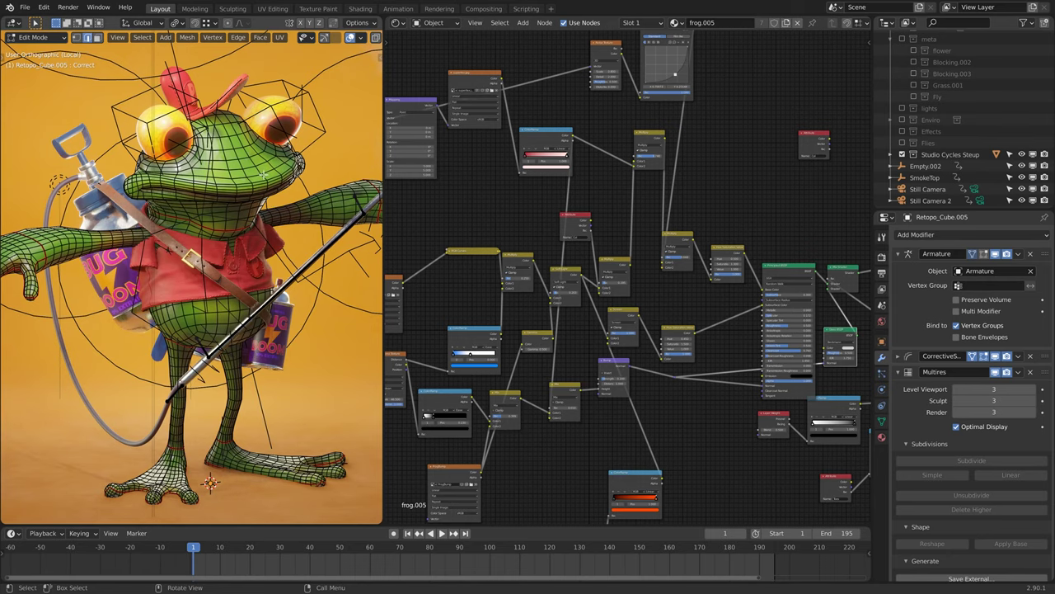
left_click(37, 37)
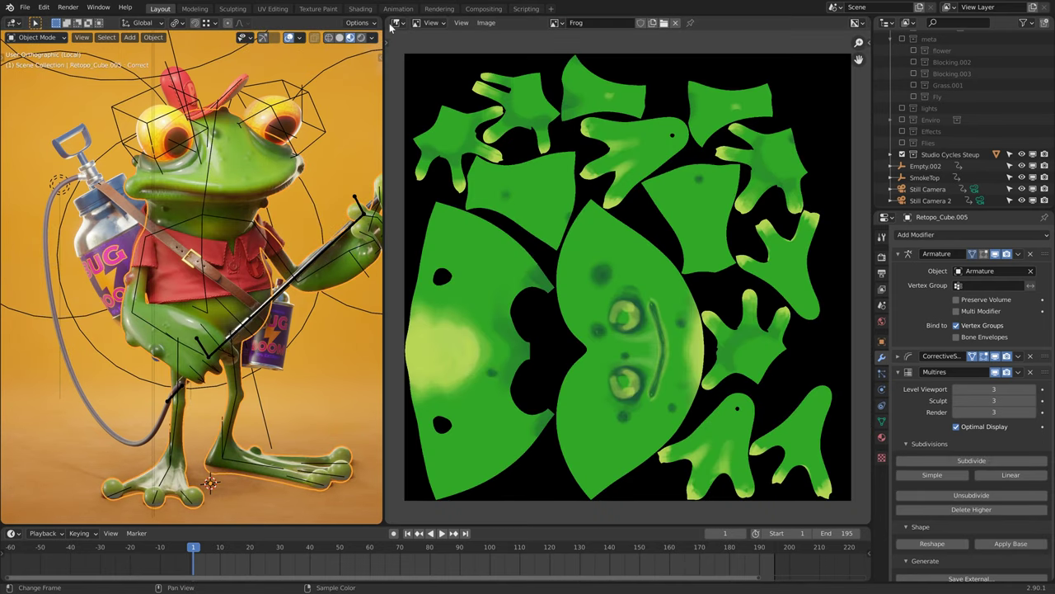
Step: Switch the Frog texture's editor to the Shader Editor and preview the Voronoi-driven blue and white ColorRamp on the frog
left_click(397, 23)
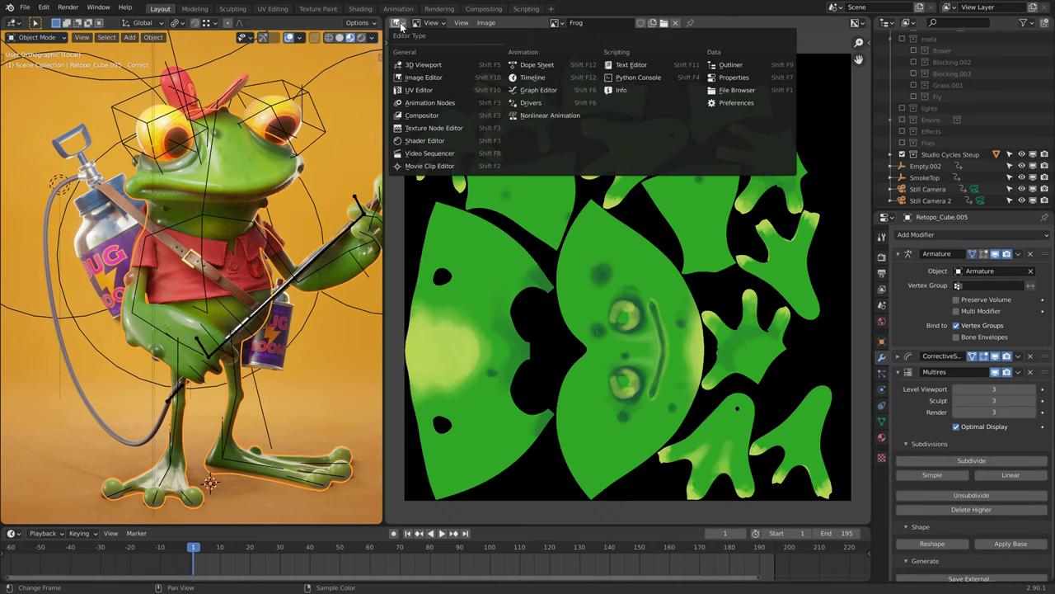
left_click(430, 141)
scroll(694, 268, "up", 3)
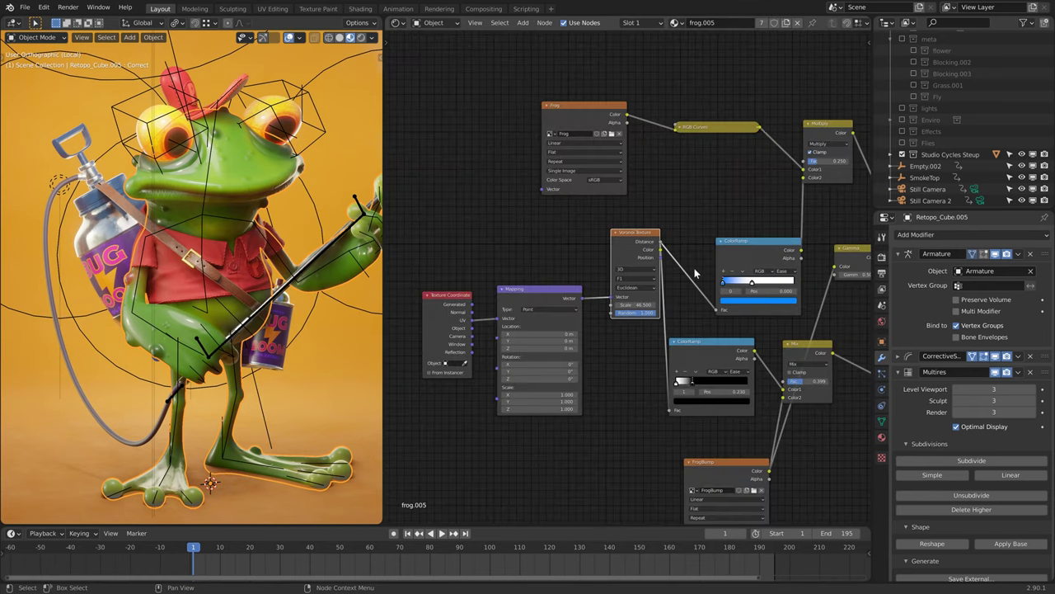
scroll(701, 271, "up", 4)
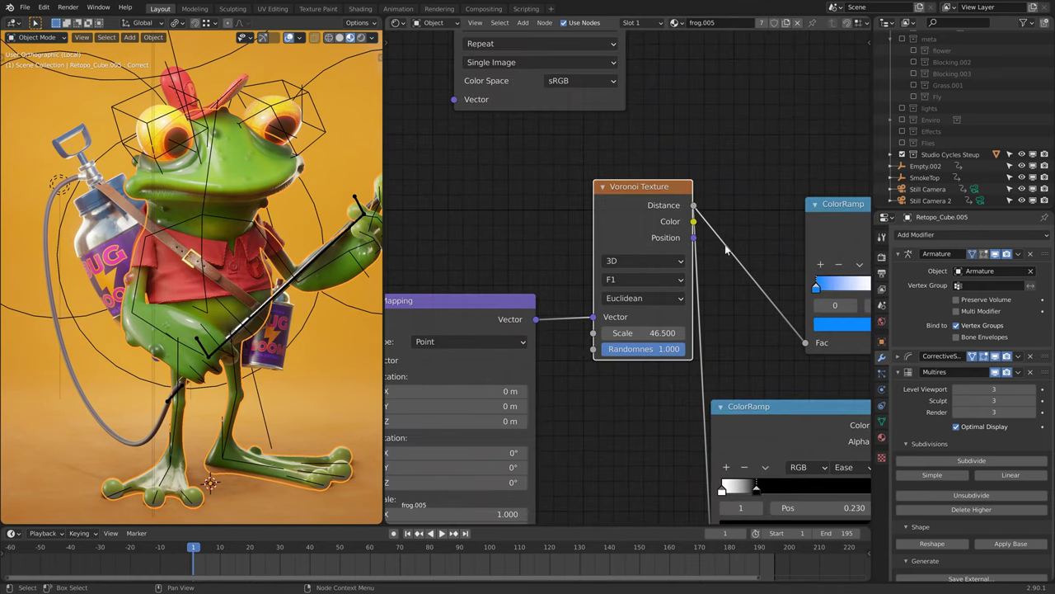
scroll(707, 240, "down", 7)
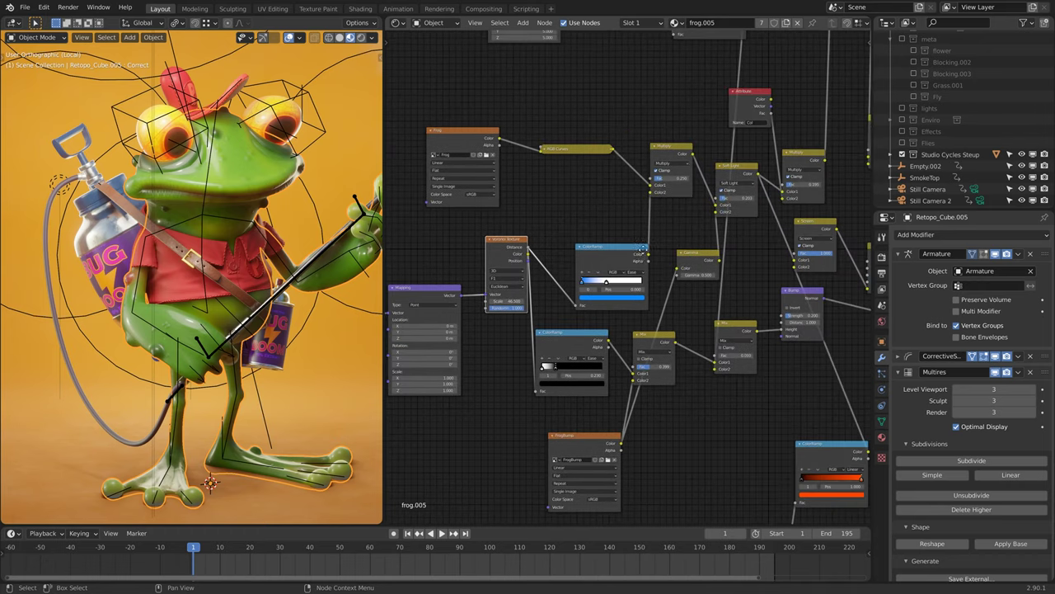
scroll(644, 247, "down", 4)
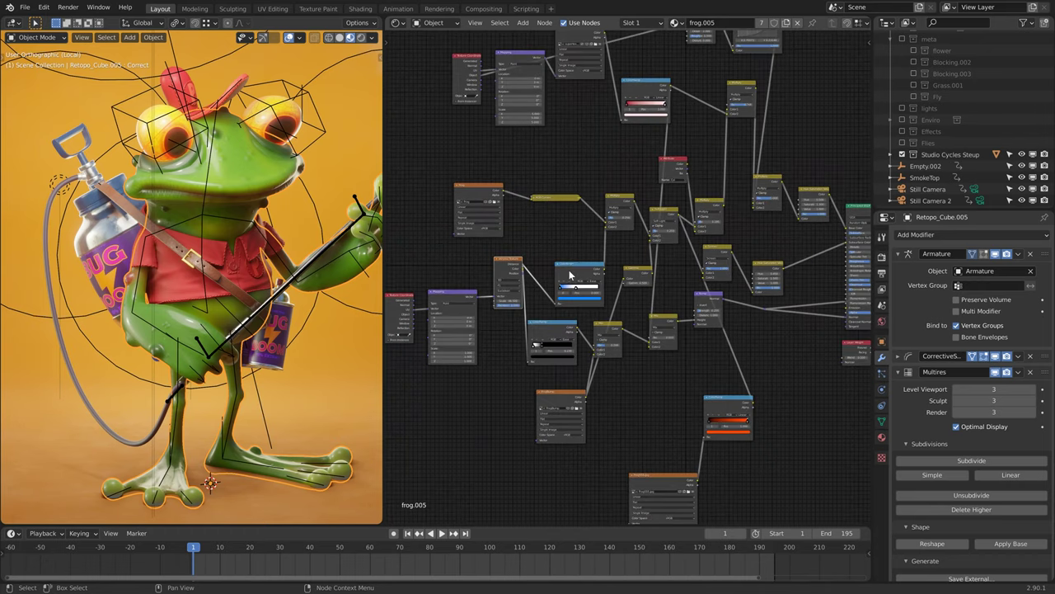
left_click(569, 274, "ctrl+shift")
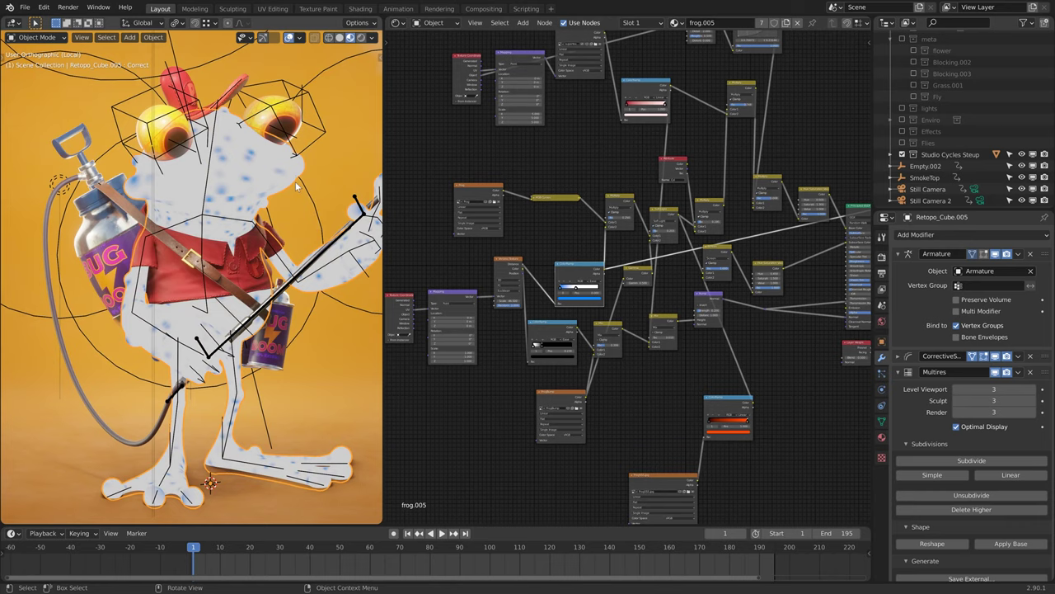
Step: Preview the bump Mix nodes of the frog.005 and Shirt materials on the model, and reconnect the shirt's Principled BSDF
middle_click_drag(718, 237, 676, 223)
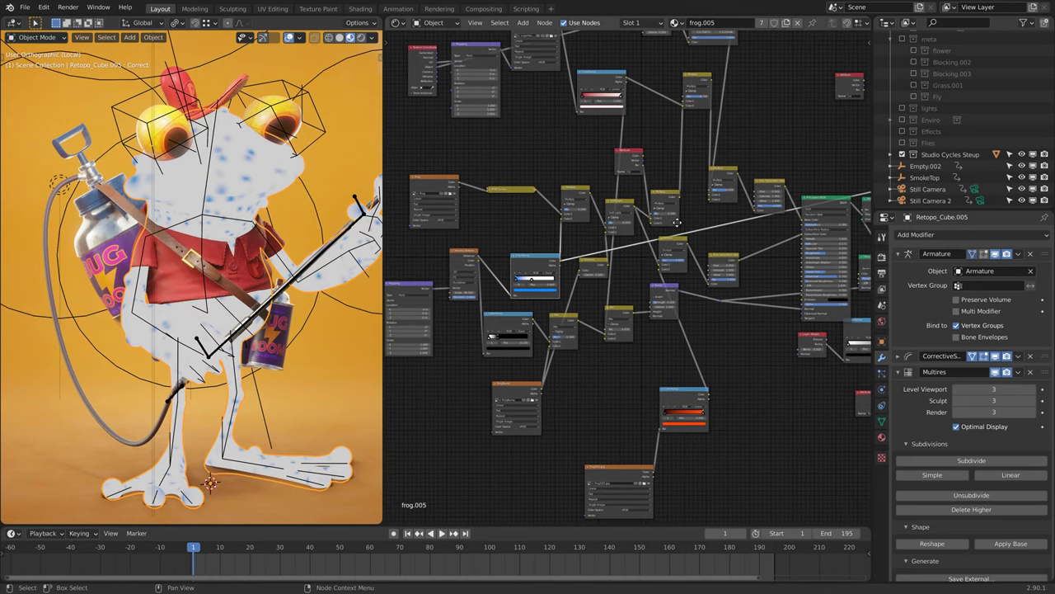
left_click(617, 312, "ctrl+shift")
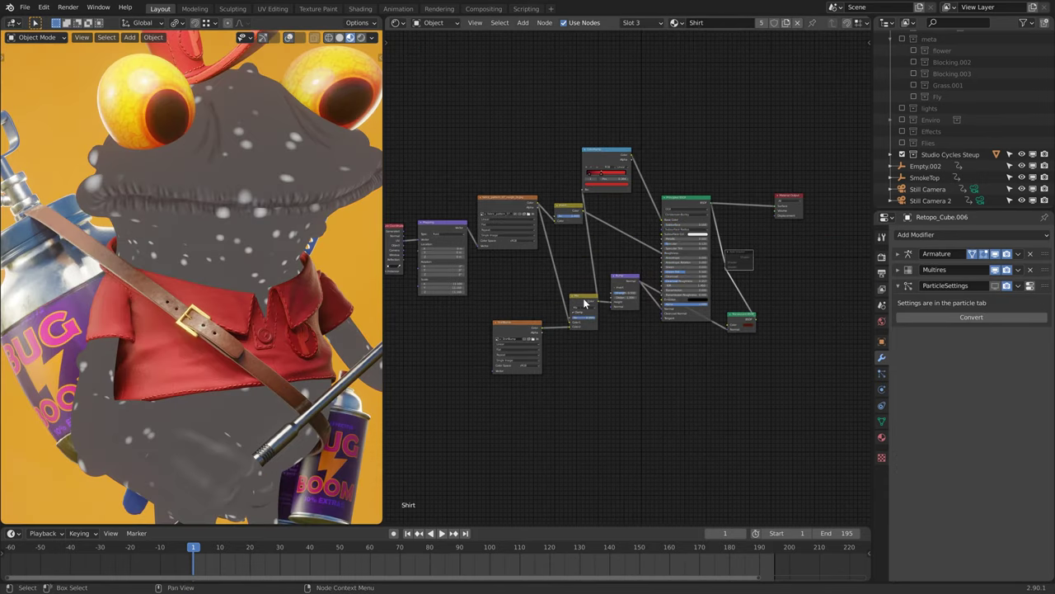
left_click(584, 303, "ctrl+shift")
left_click(584, 303, "ctrl+shift")
middle_click_drag(288, 343, 190, 350)
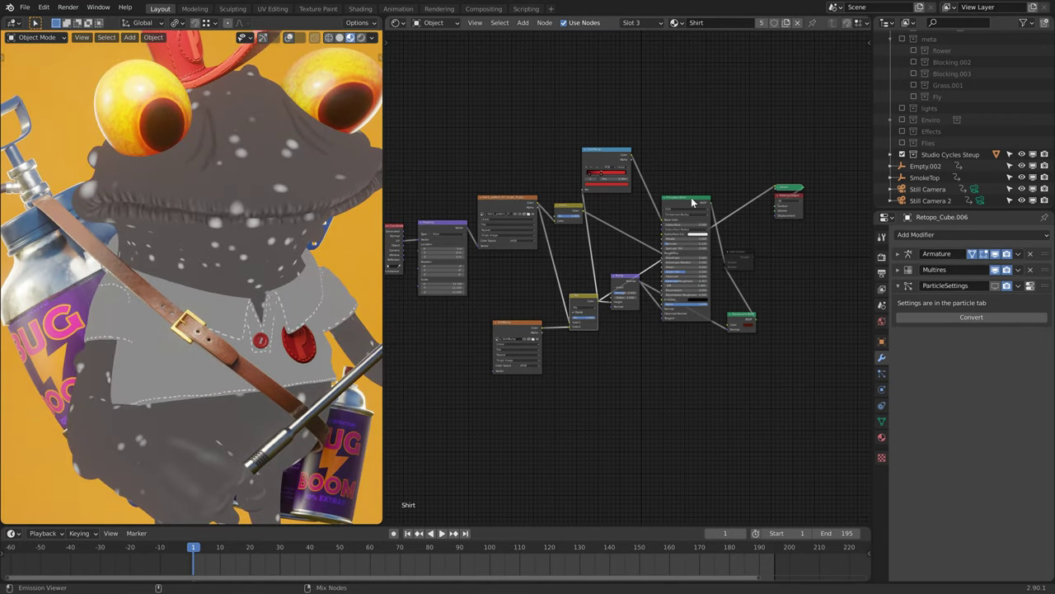
left_click(691, 199, "ctrl+shift")
Step: Select the frog's body and preview the node feeding its Subsurface Color, and the full Principled BSDF on the model
left_click(266, 176)
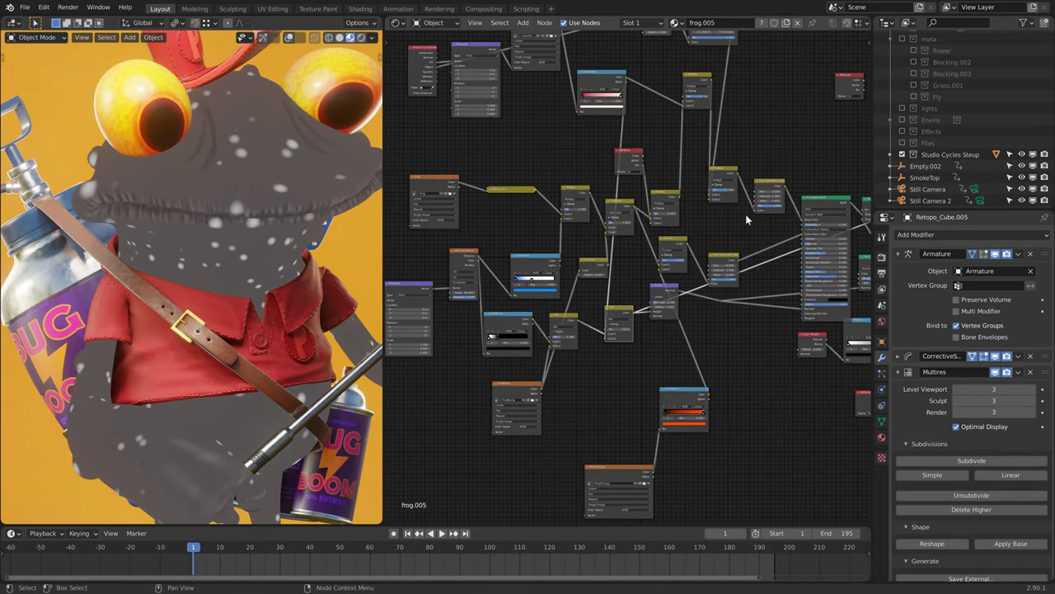
left_click(728, 261, "ctrl+shift")
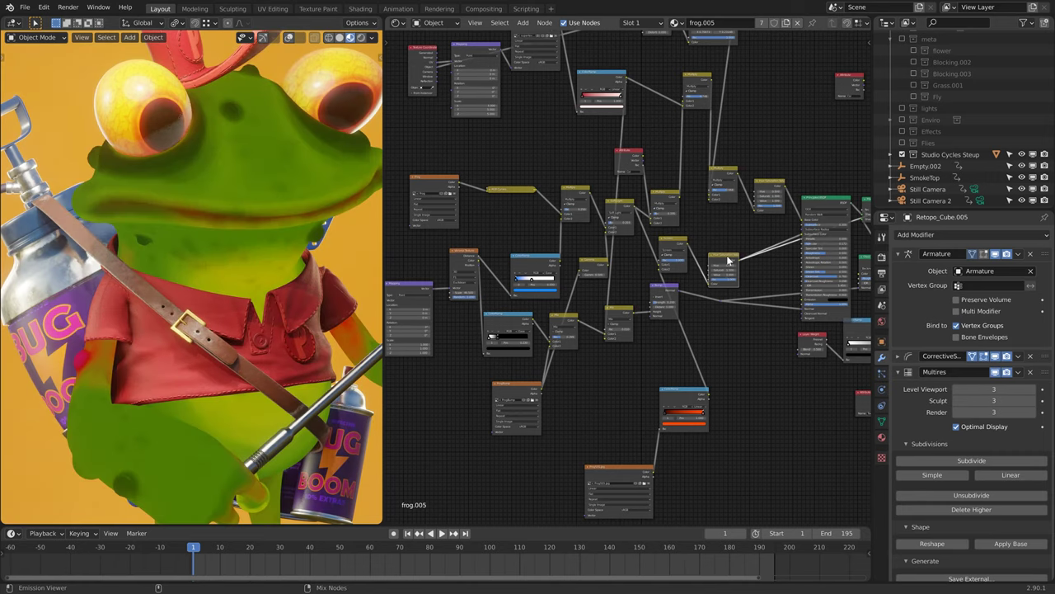
middle_click_drag(252, 237, 228, 238)
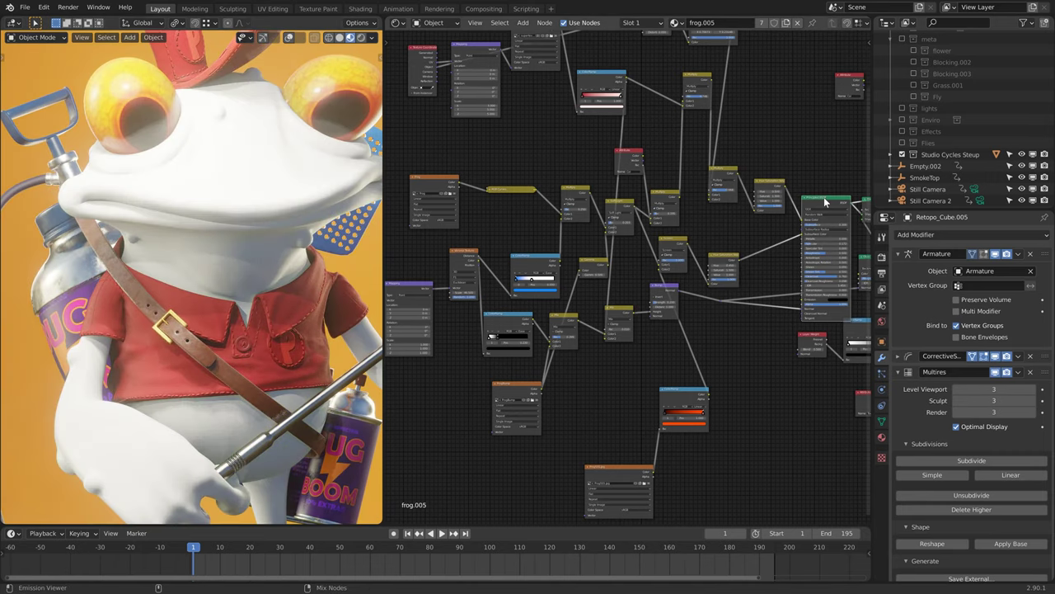
middle_click_drag(781, 182, 578, 187)
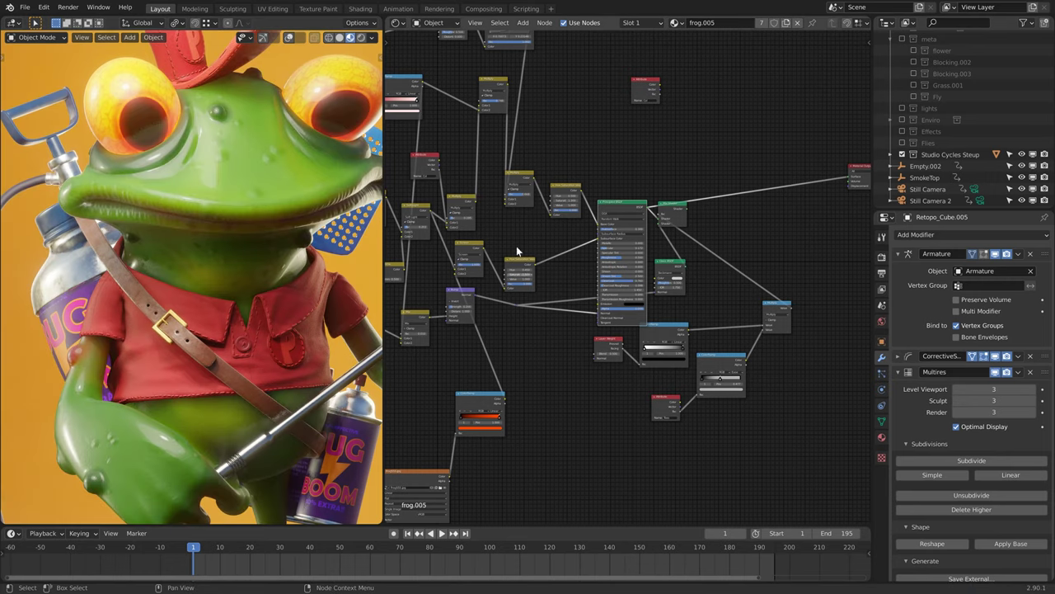
Step: Preview the cracked-skin image texture at the start of the frog.005 node tree, and reconnect the Mix Shader to the output
middle_click_drag(619, 254, 822, 305)
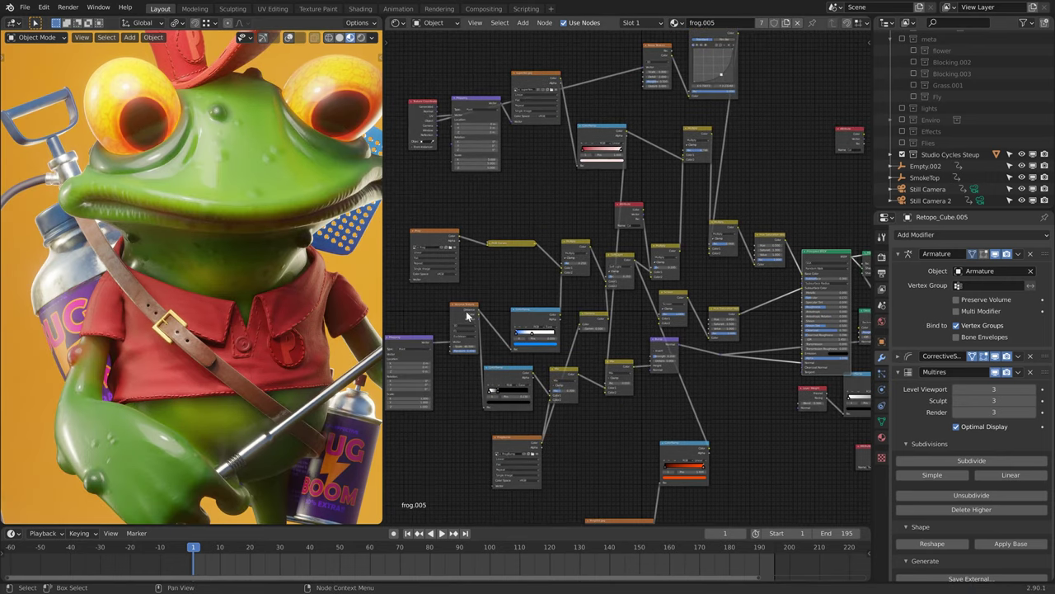
left_click(528, 78, "ctrl+shift")
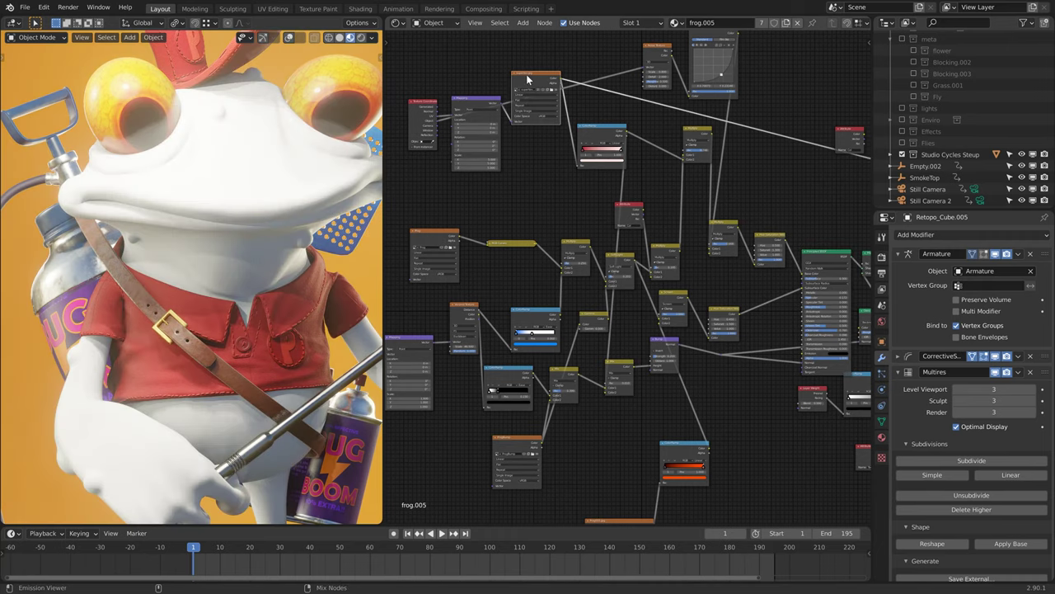
middle_click_drag(247, 179, 270, 187)
middle_click_drag(814, 245, 664, 216)
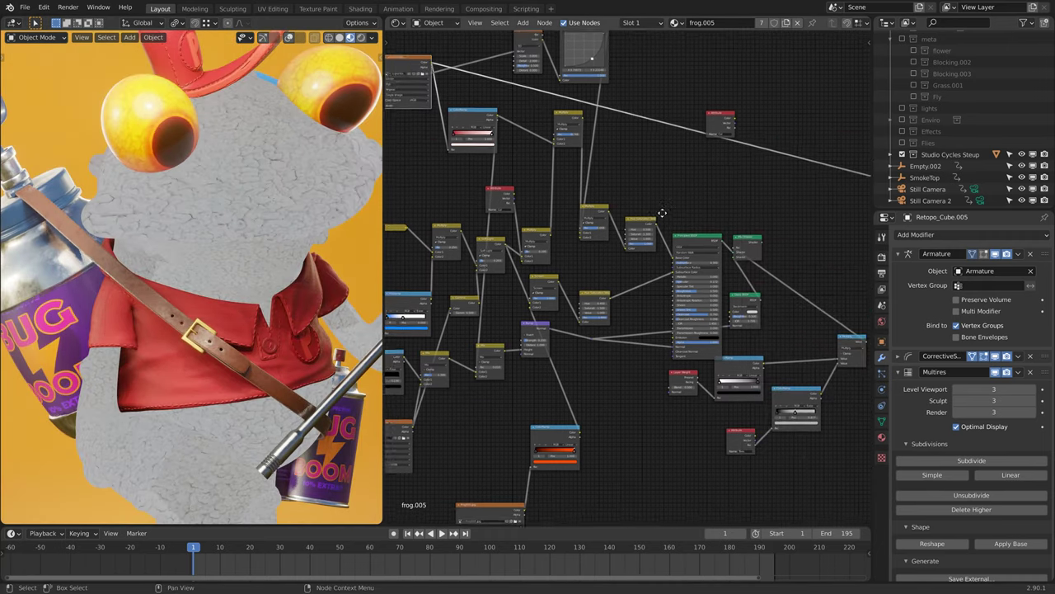
middle_click_drag(711, 241, 688, 188)
left_click(708, 179, "ctrl+shift")
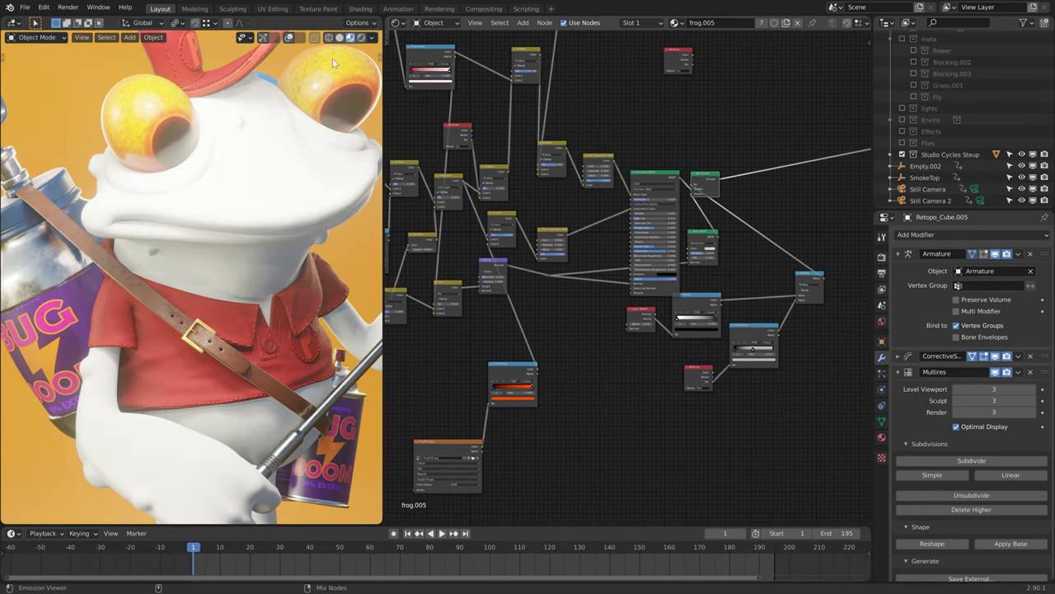
Step: Set the viewport to Solid shading and switch the frog's body to Vertex Paint mode to inspect it
left_click(340, 38)
left_click(51, 38)
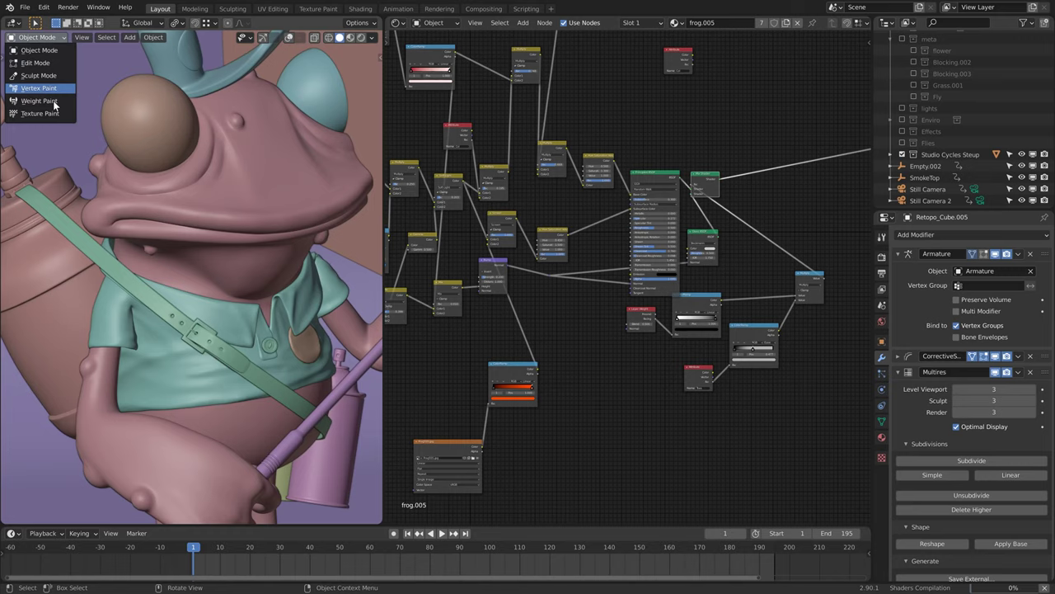
left_click(50, 88)
scroll(144, 197, "down", 4)
middle_click_drag(206, 260, 249, 308)
scroll(255, 308, "up", 2)
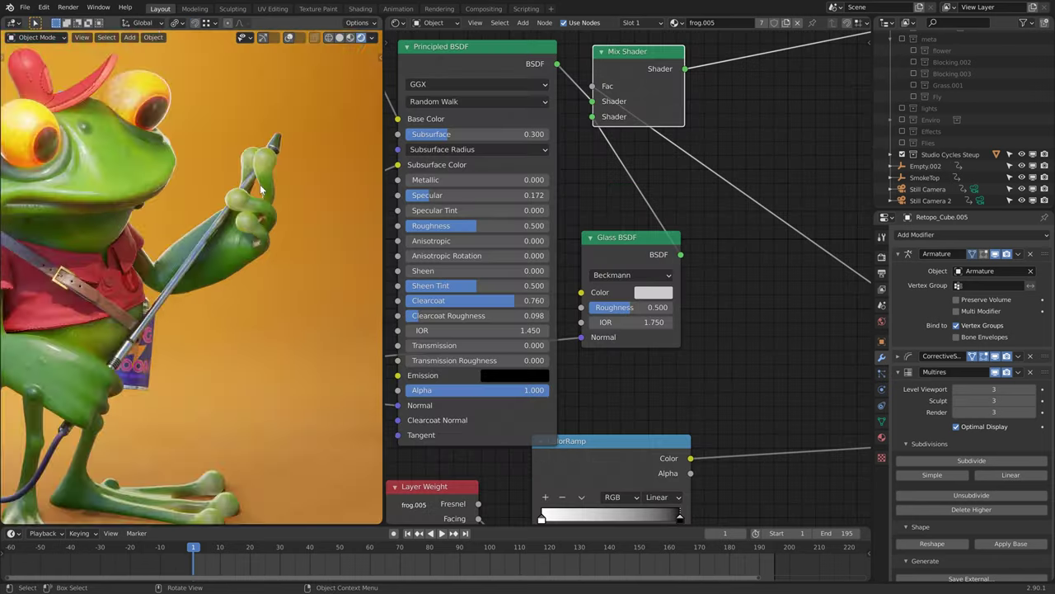
middle_click_drag(198, 239, 257, 236)
scroll(258, 240, "down", 5)
middle_click_drag(169, 495, 218, 278, "shift")
scroll(271, 356, "down", 3)
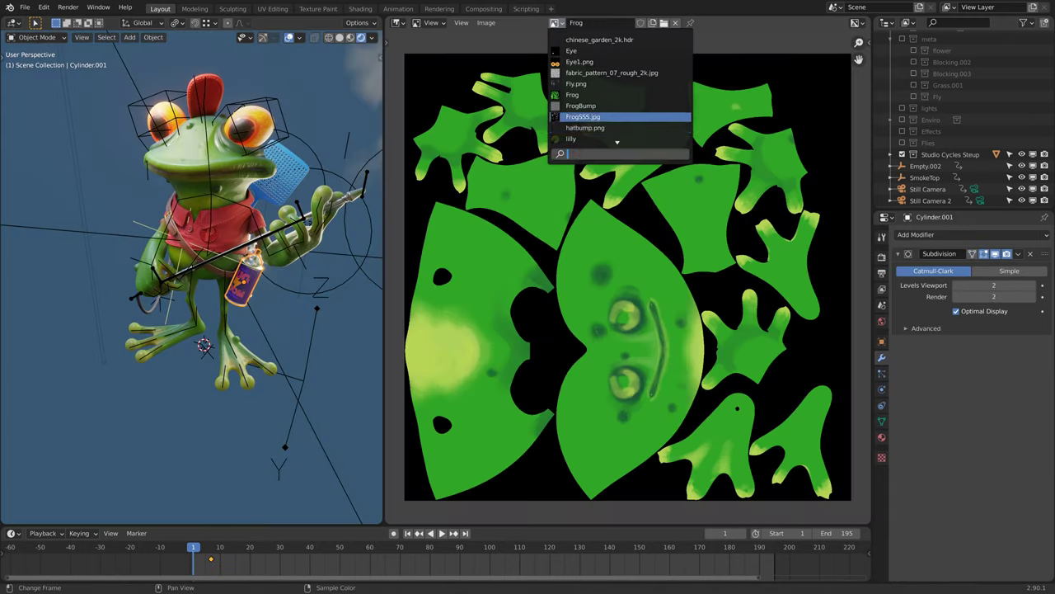
Step: Display the Packaging.png texture in the Image Editor and examine the Bugboom label's front and its formula and ingredients text
scroll(619, 99, "down", 7)
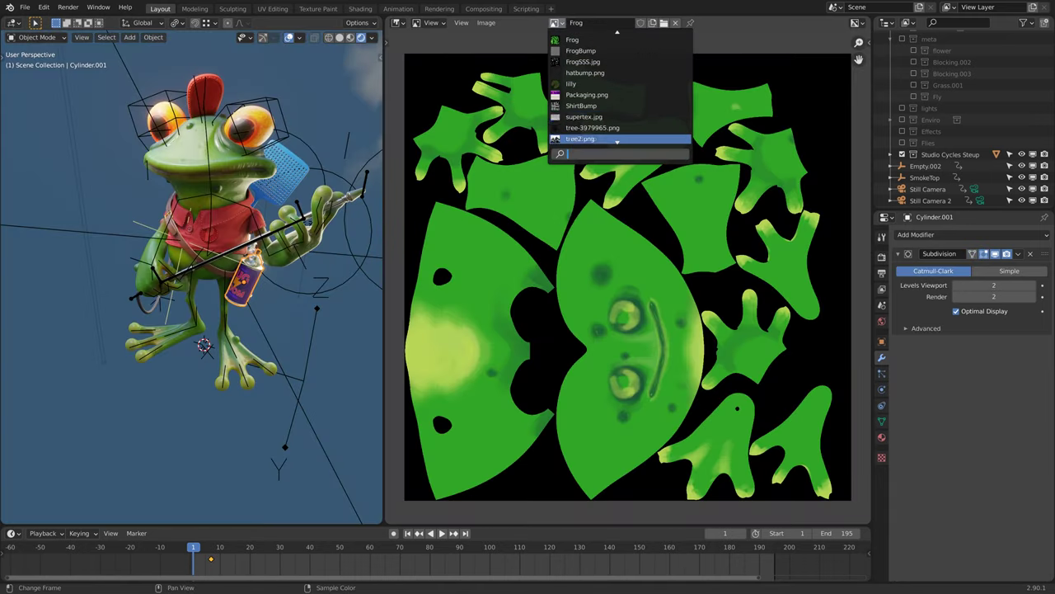
left_click(606, 97)
scroll(666, 206, "up", 6)
middle_click_drag(666, 149, 595, 400)
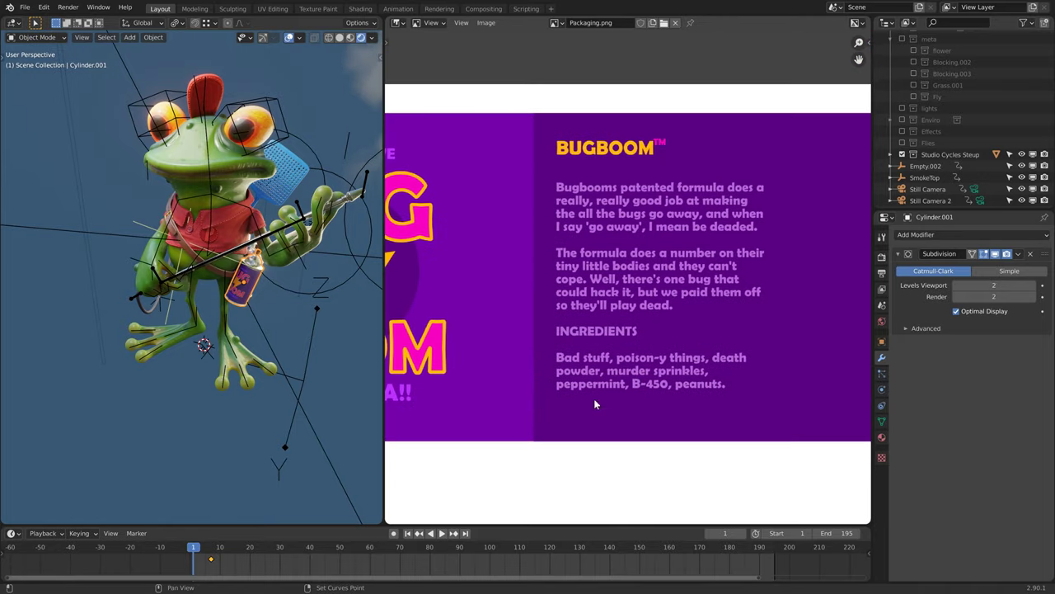
middle_click_drag(435, 313, 495, 314)
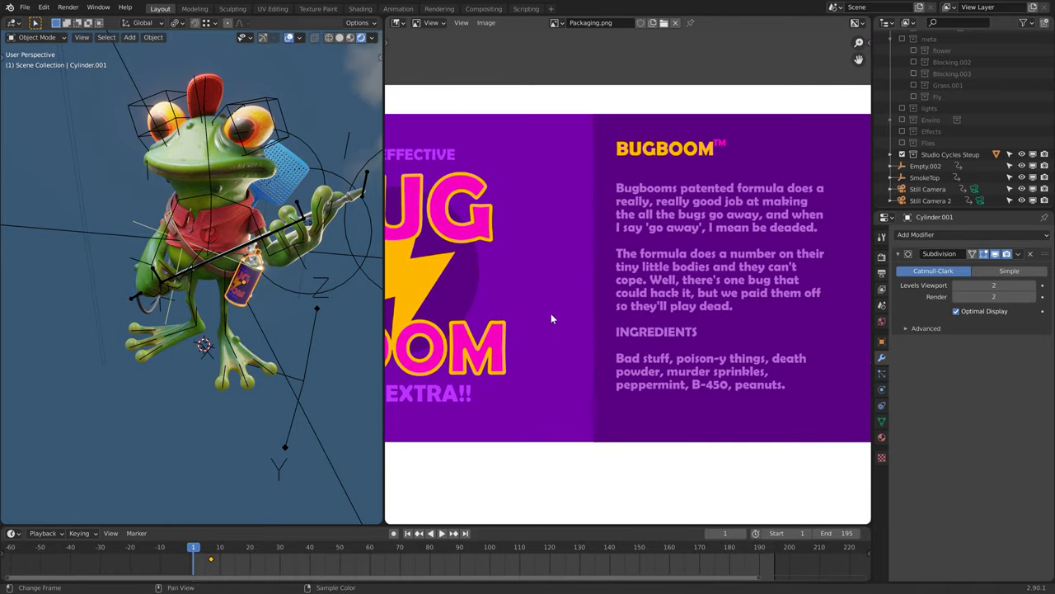
scroll(551, 314, "up", 1)
middle_click_drag(704, 326, 614, 330)
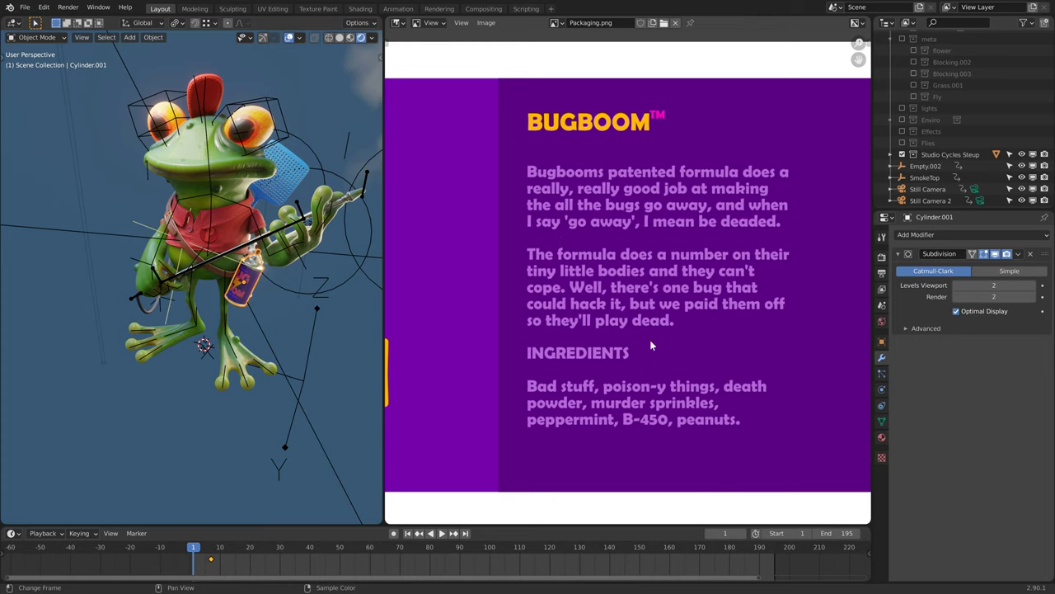
scroll(519, 116, "down", 4)
Step: Change the Image Editor to the Shader Editor and examine the OverWater material's noise, ColorRamp and spherical gradient node chains
left_click(399, 23)
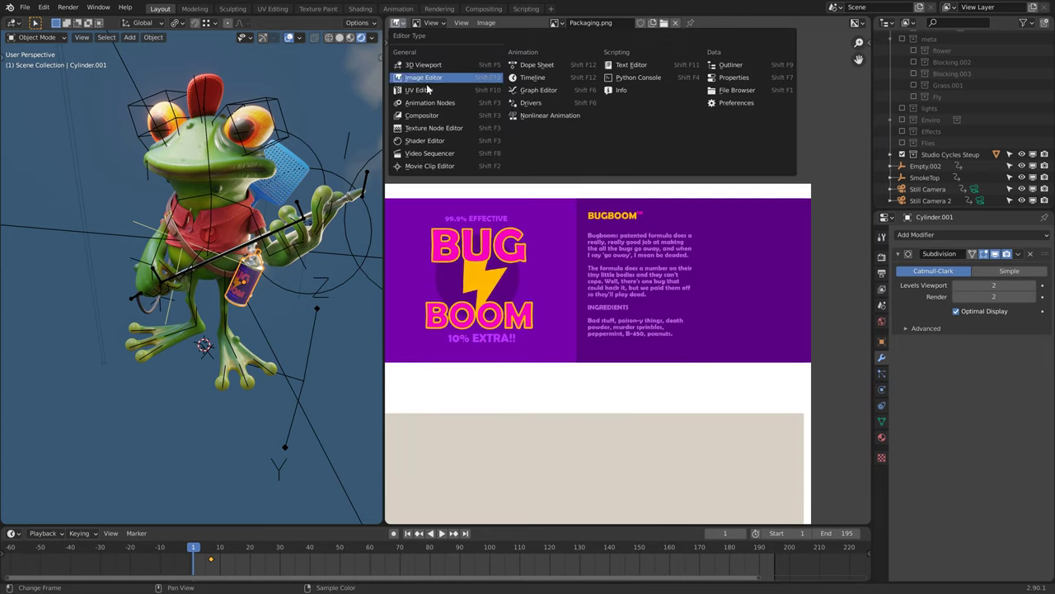
left_click(441, 142)
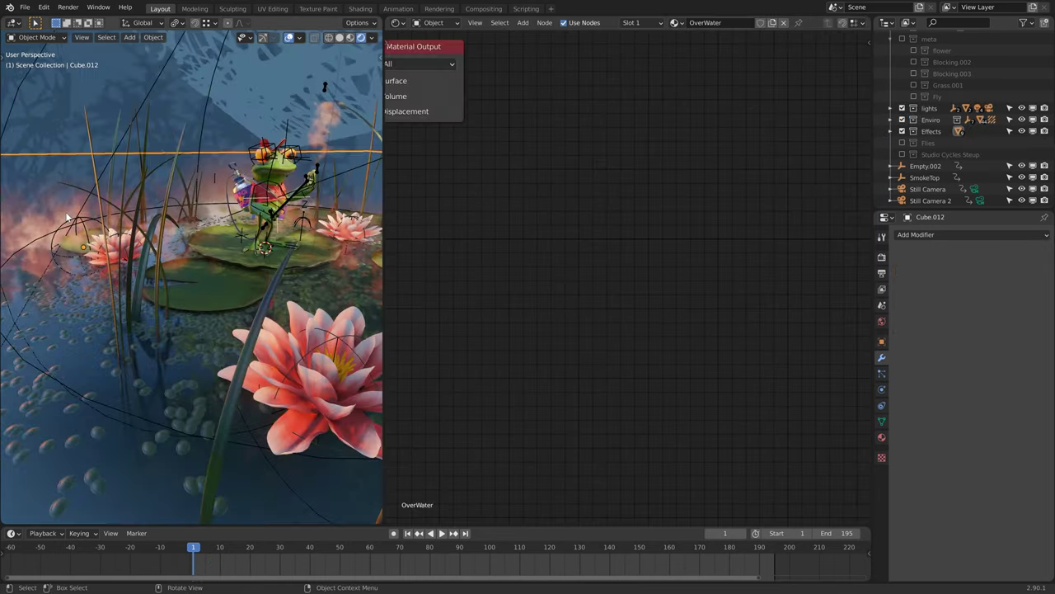
middle_click_drag(214, 214, 161, 241)
scroll(161, 240, "up", 1)
middle_click_drag(561, 219, 708, 256)
scroll(692, 273, "down", 3)
middle_click_drag(539, 264, 802, 228)
middle_click_drag(523, 295, 785, 270)
scroll(697, 286, "down", 2)
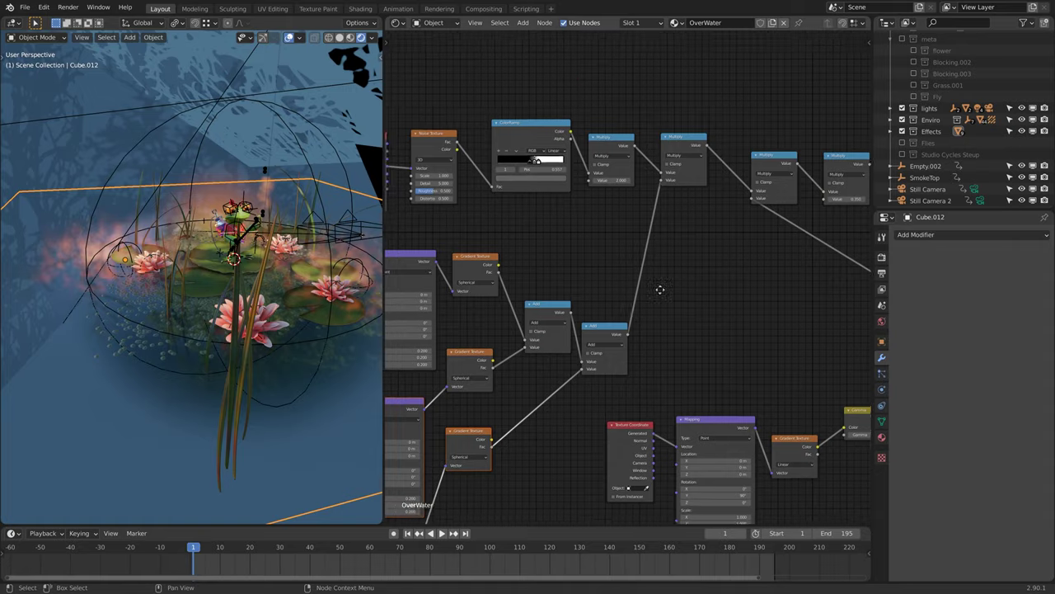
scroll(767, 253, "down", 3)
middle_click_drag(662, 290, 758, 186)
scroll(743, 265, "down", 1)
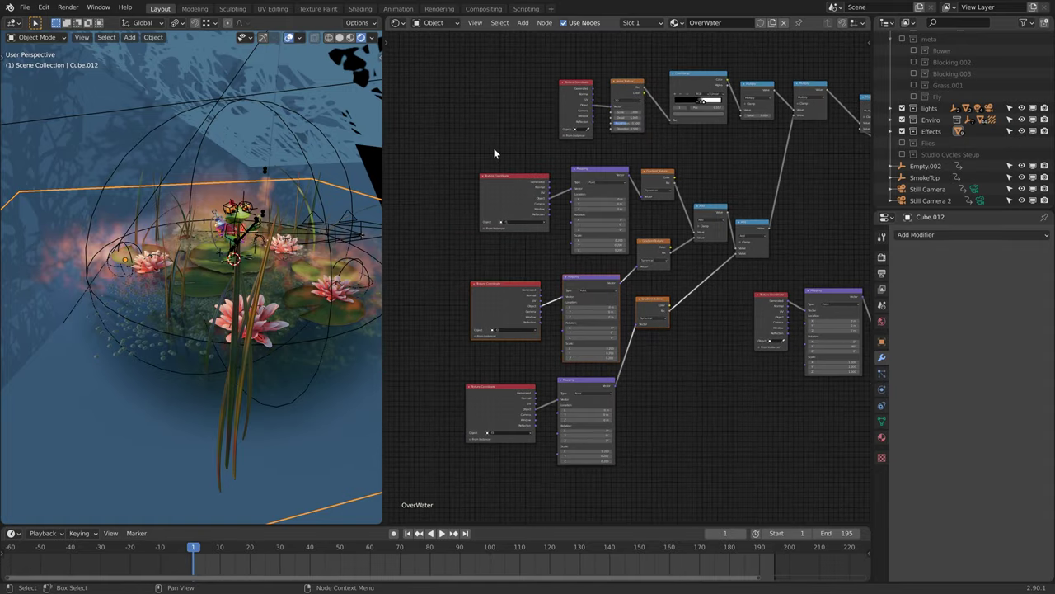
left_click_drag(460, 279, 652, 291)
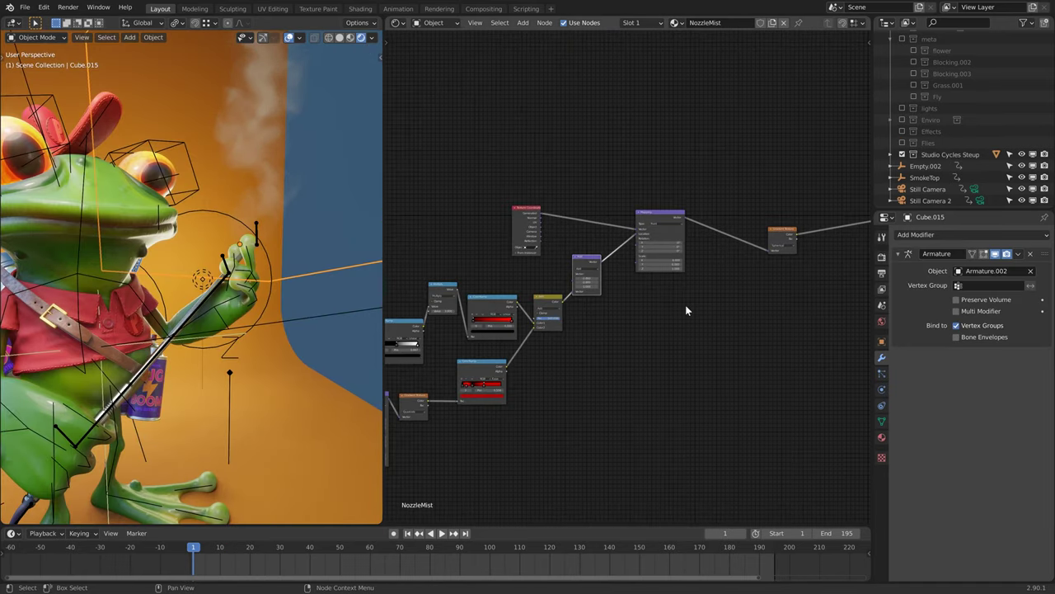
Step: Trace the NozzleMist material's gradient and ColorRamp nodes, and preview the Add node that combines the two red ramps
scroll(685, 304, "up", 2)
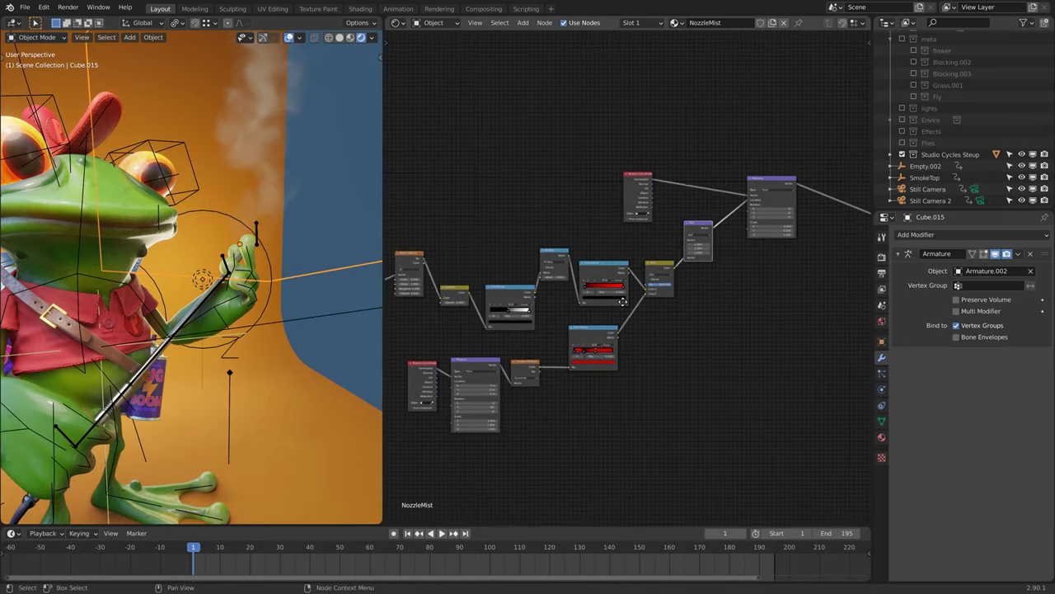
scroll(682, 320, "up", 1)
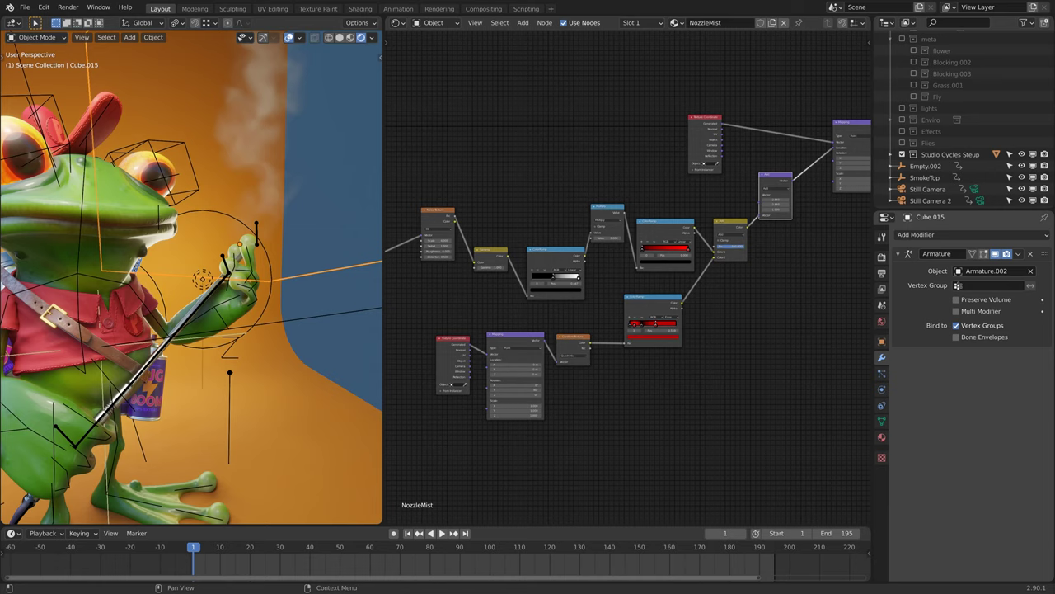
scroll(235, 197, "down", 2)
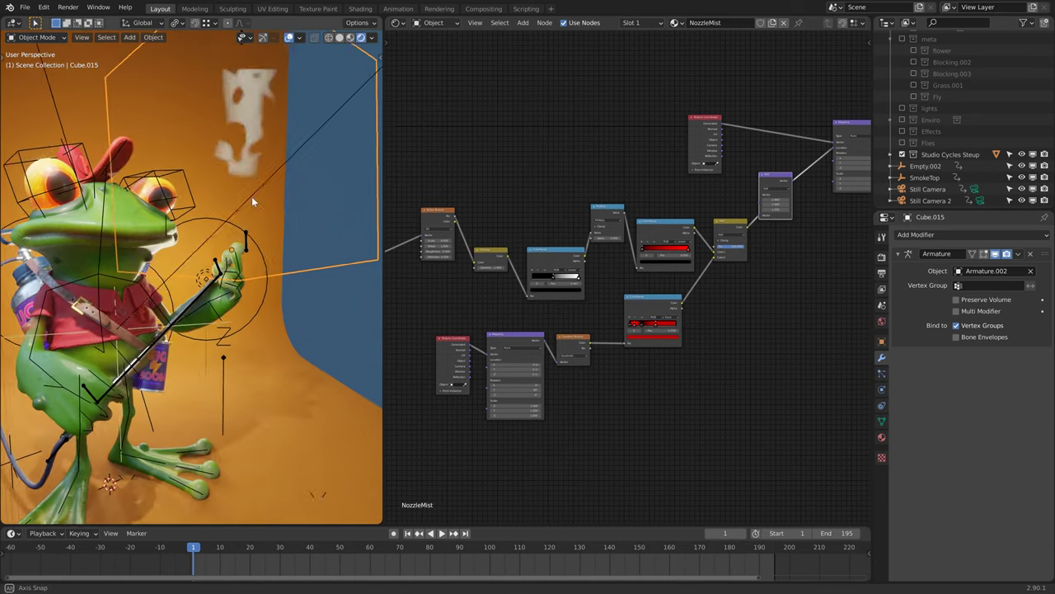
scroll(610, 376, "up", 3)
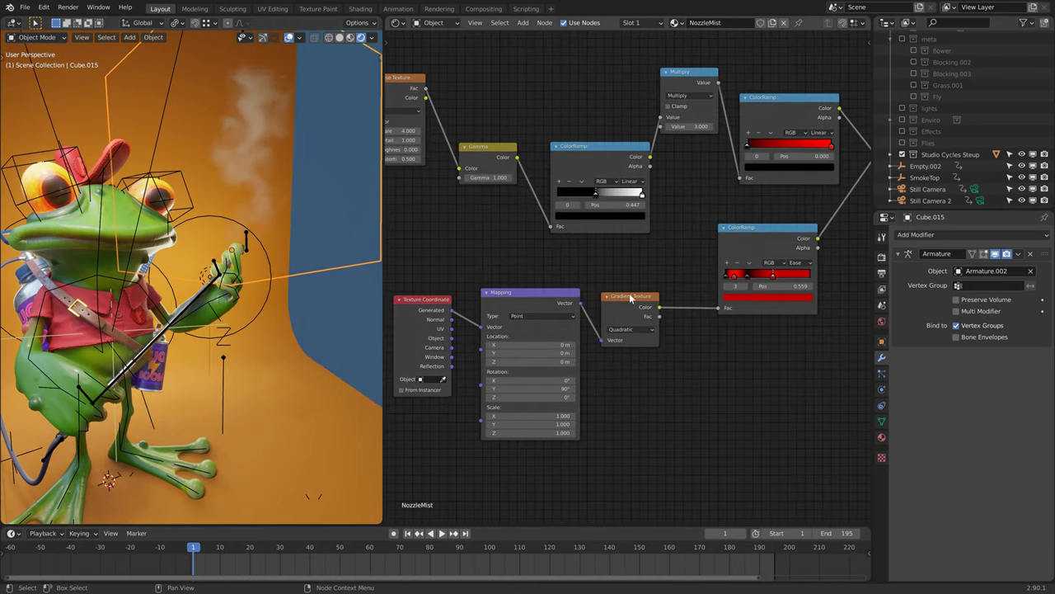
middle_click_drag(730, 214, 692, 266)
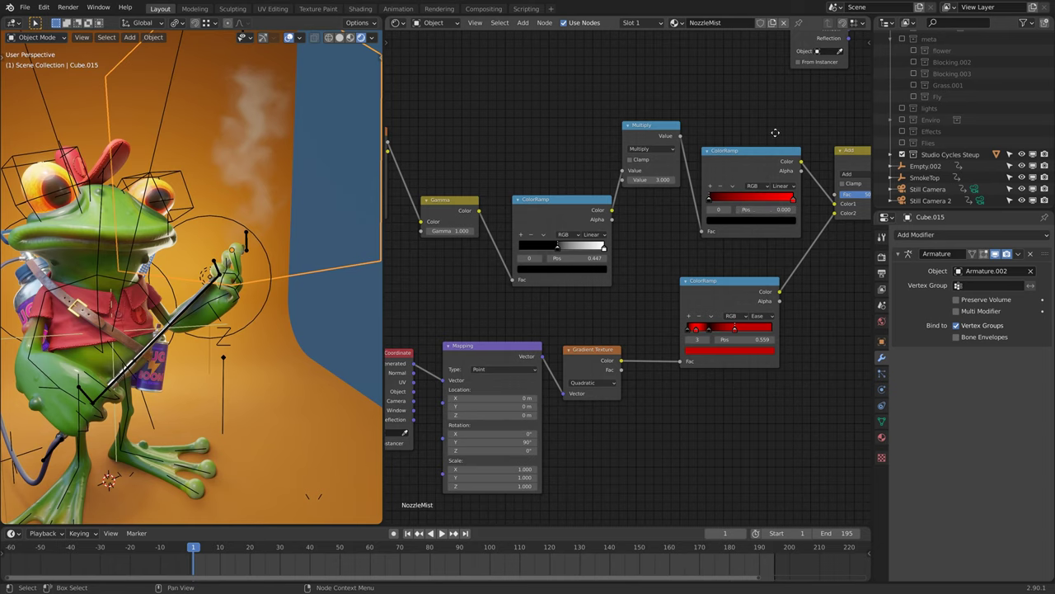
middle_click_drag(775, 132, 539, 250)
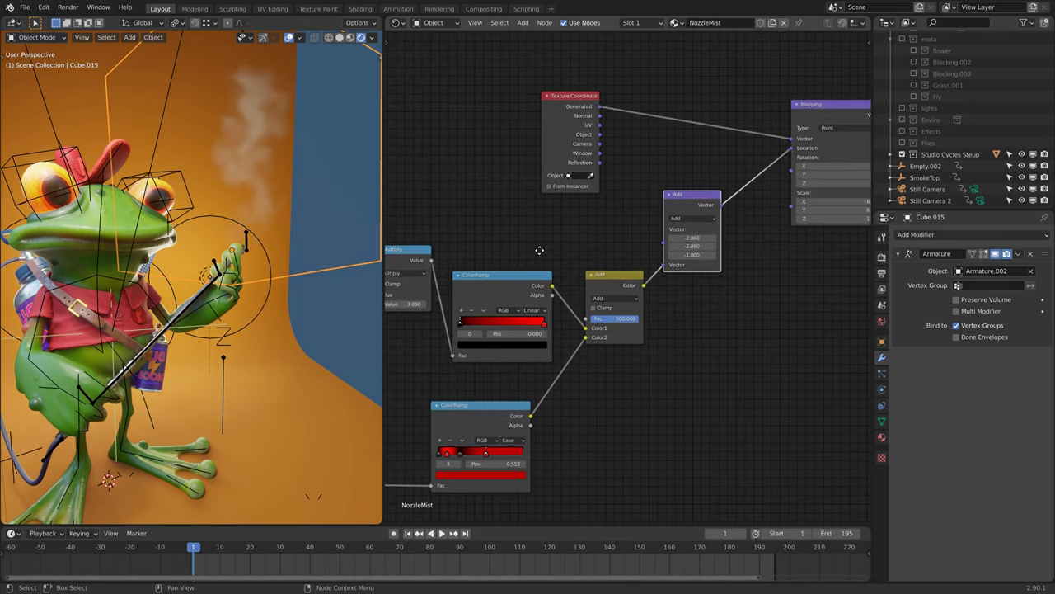
left_click(615, 285, "ctrl+shift")
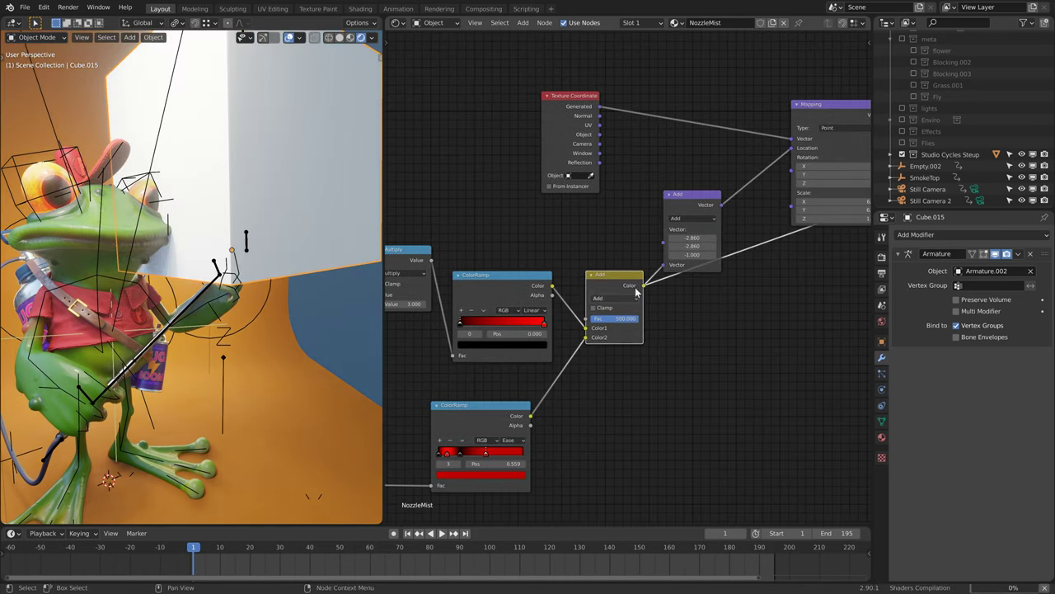
middle_click_drag(715, 300, 357, 364)
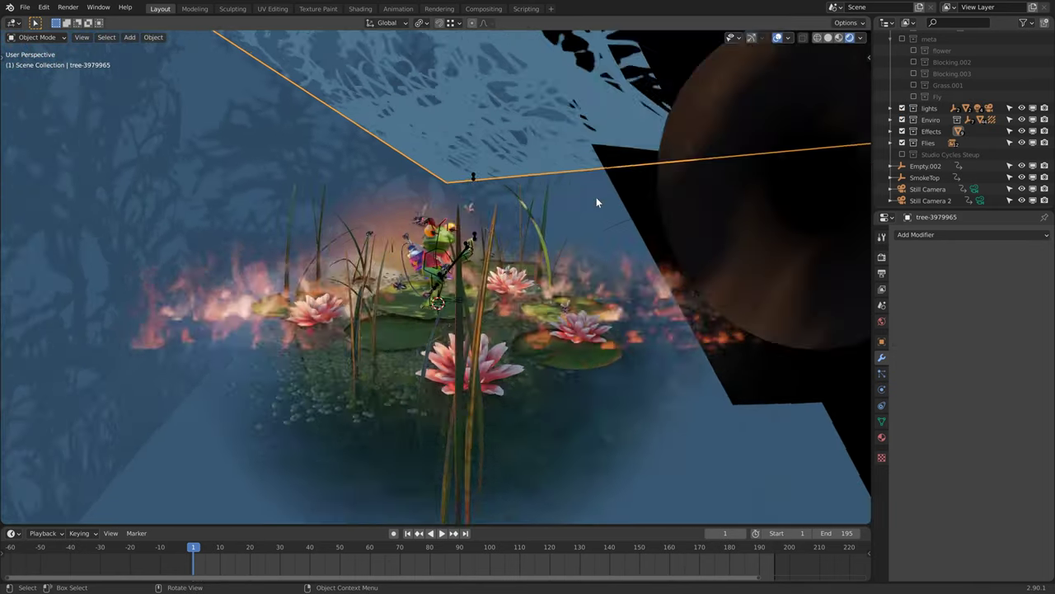
Step: Try moving the tree-3979965 plane above the pond to check how it affects the shadows on the lily pads
scroll(596, 197, "up", 3)
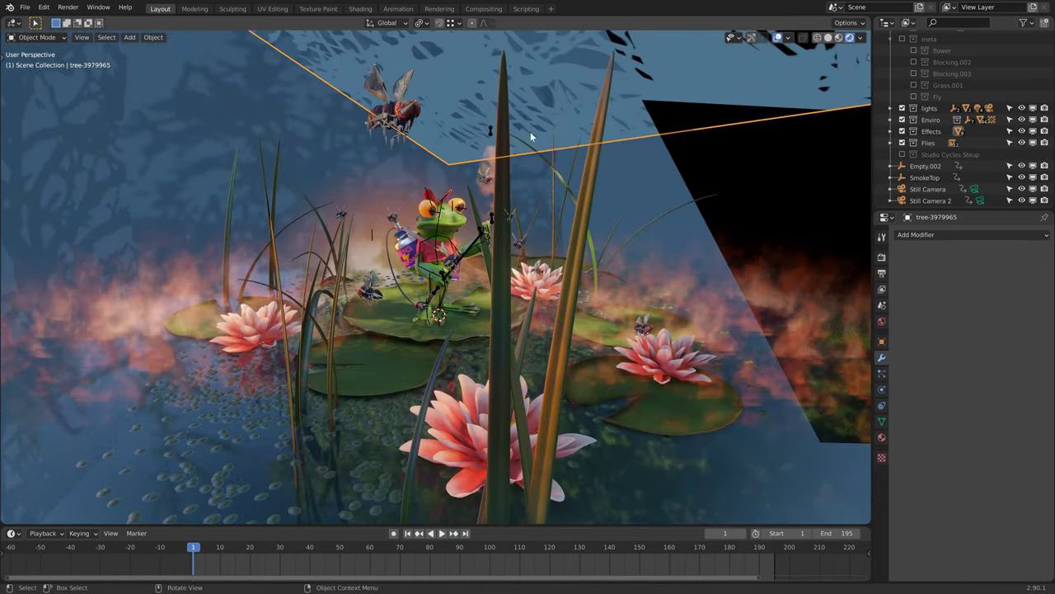
middle_click_drag(530, 131, 526, 146)
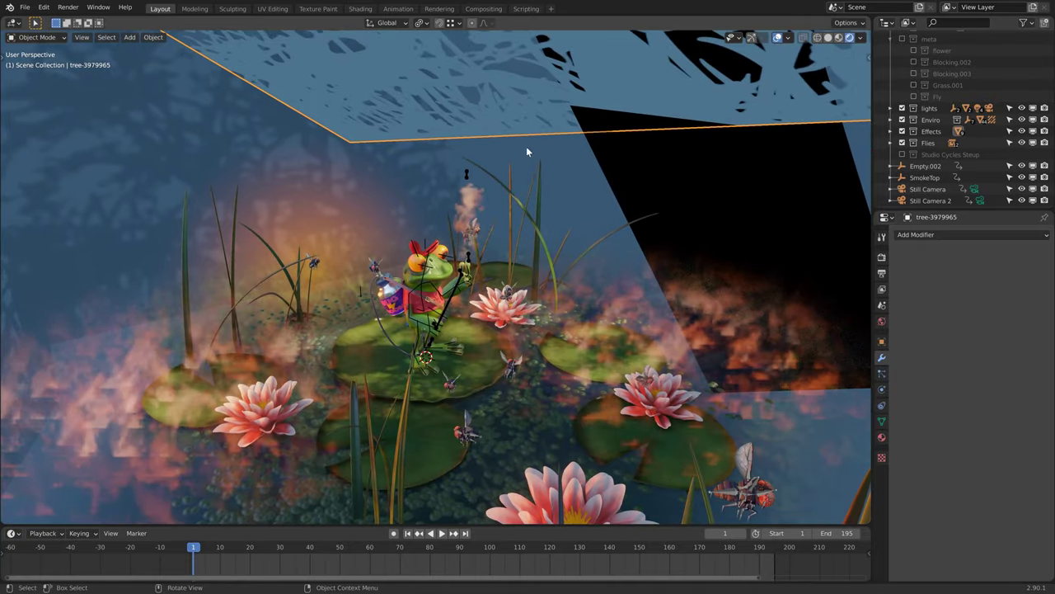
key("g")
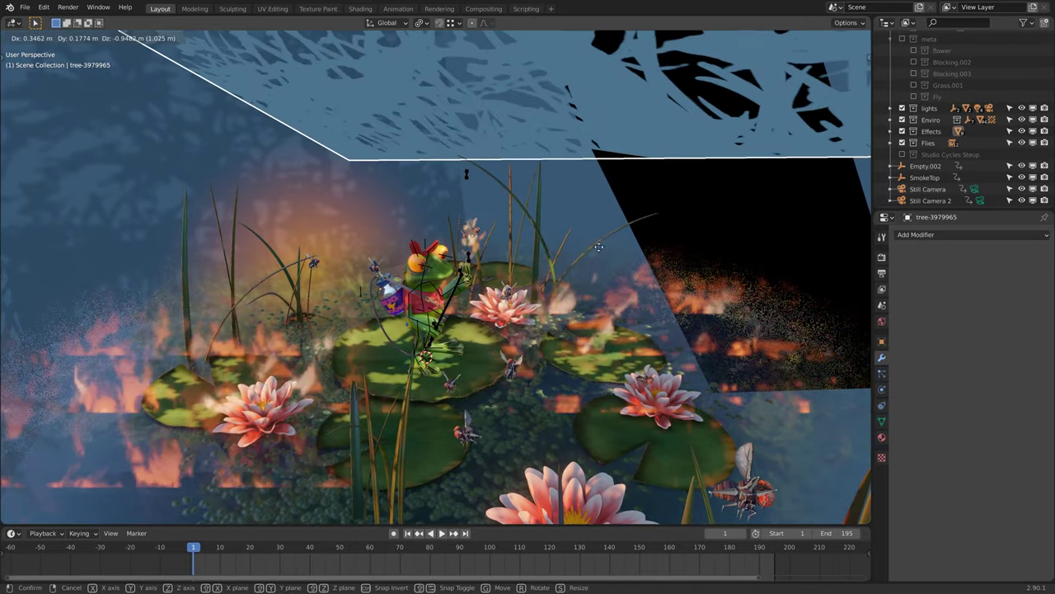
left_click(684, 262)
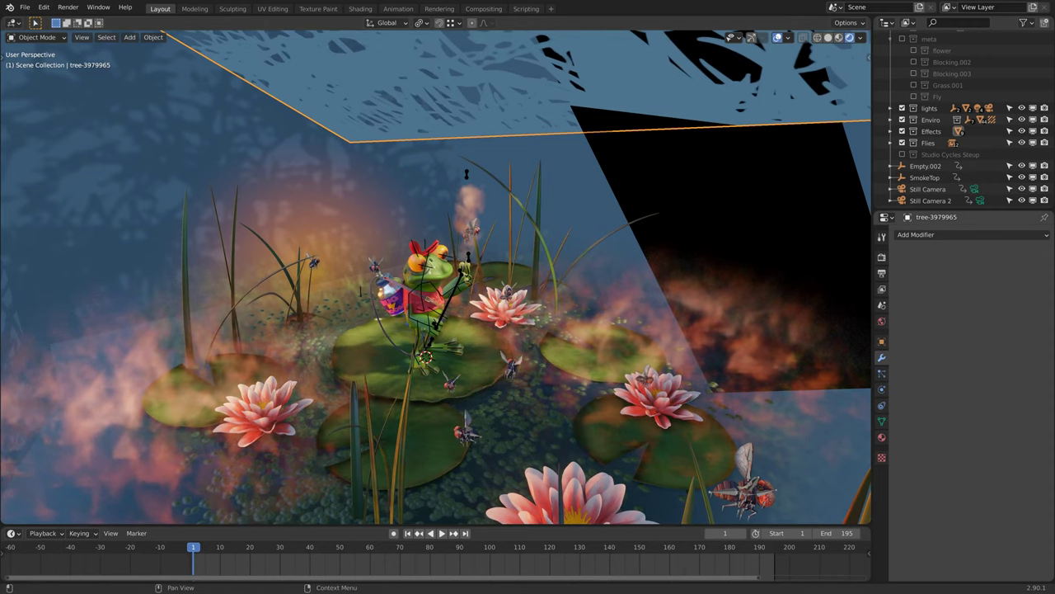
Step: Move the tree-3979965 plane over the pond once more, checking how its leaf shadows fall on the frog up close
mouse_move(520, 165)
middle_mouse_down()
mouse_move(487, 161)
mouse_move(533, 163)
mouse_move(453, 176)
mouse_move(523, 171)
middle_mouse_up()
key("g")
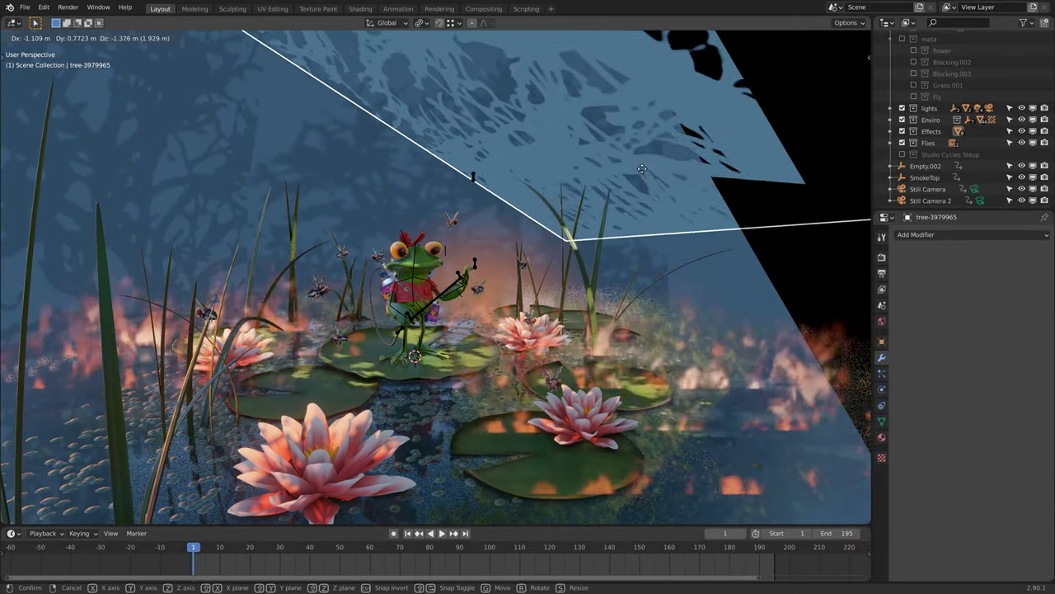
left_click(540, 206)
scroll(436, 271, "up", 6)
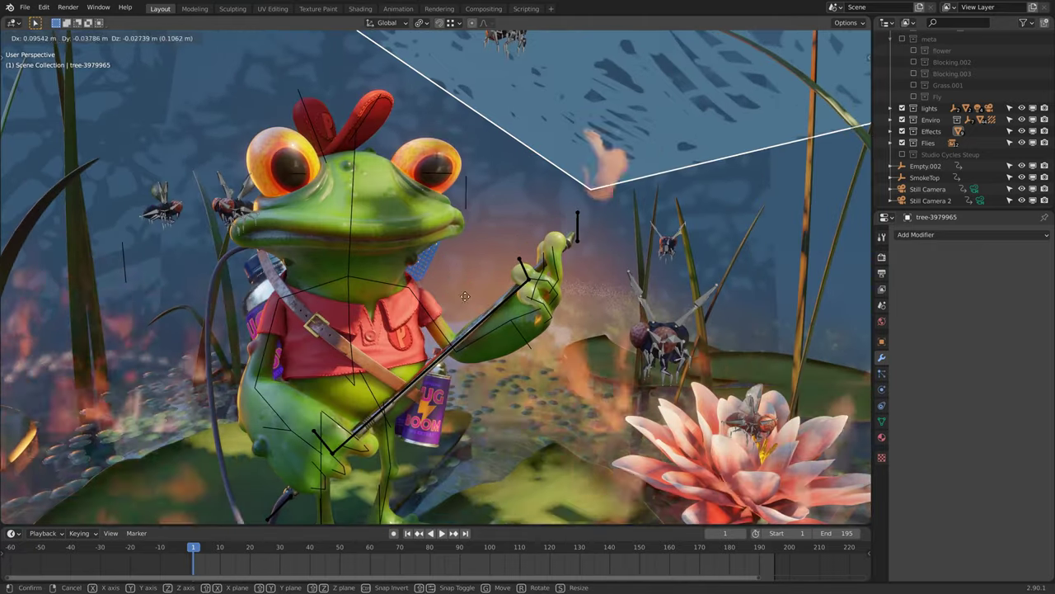
scroll(430, 173, "down", 6)
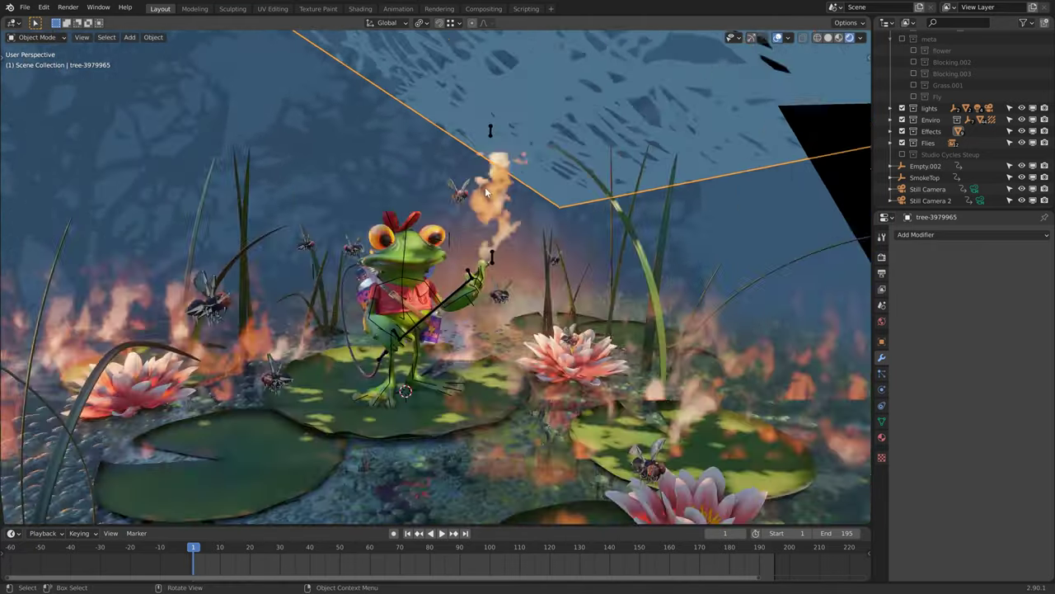
Step: Select the large Cube.017 panel beside the pond and examine how the surrounding planes are arranged around the scene
middle_click_drag(430, 173, 546, 270)
left_click(624, 290)
middle_click_drag(584, 313, 553, 298)
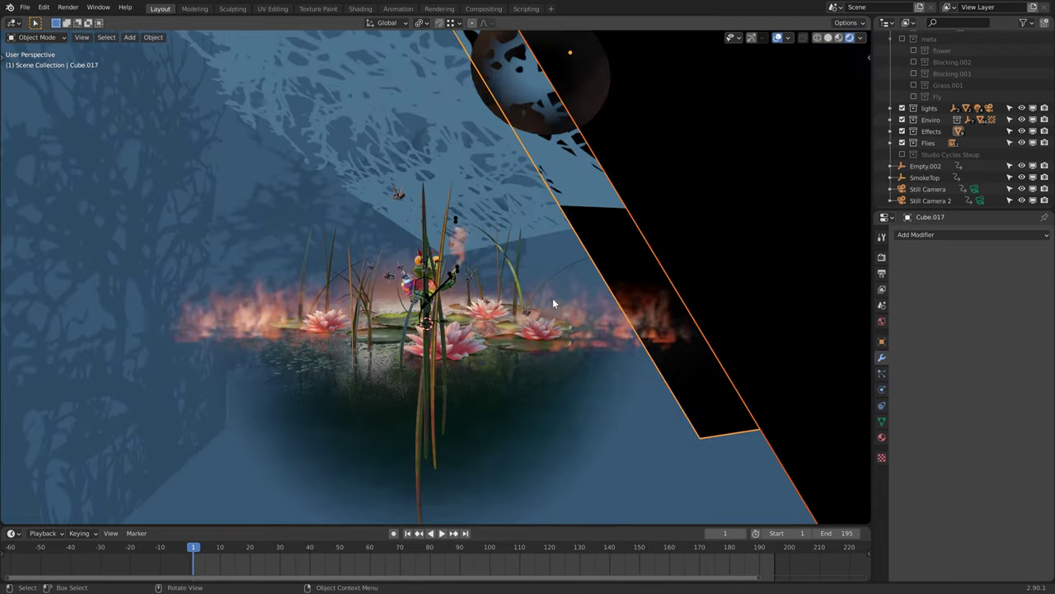
scroll(552, 298, "up", 6)
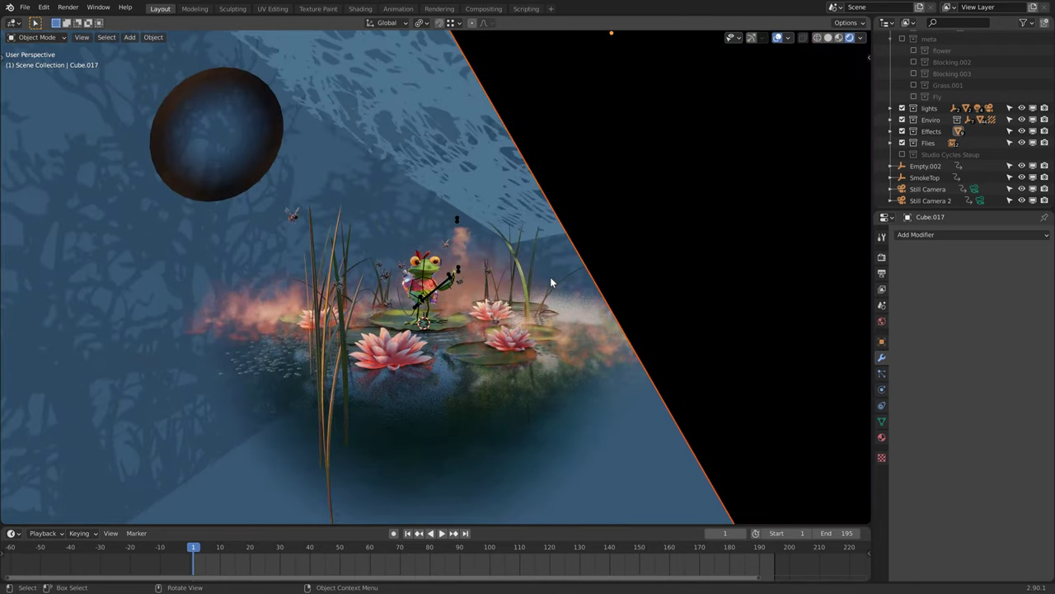
scroll(377, 258, "up", 5)
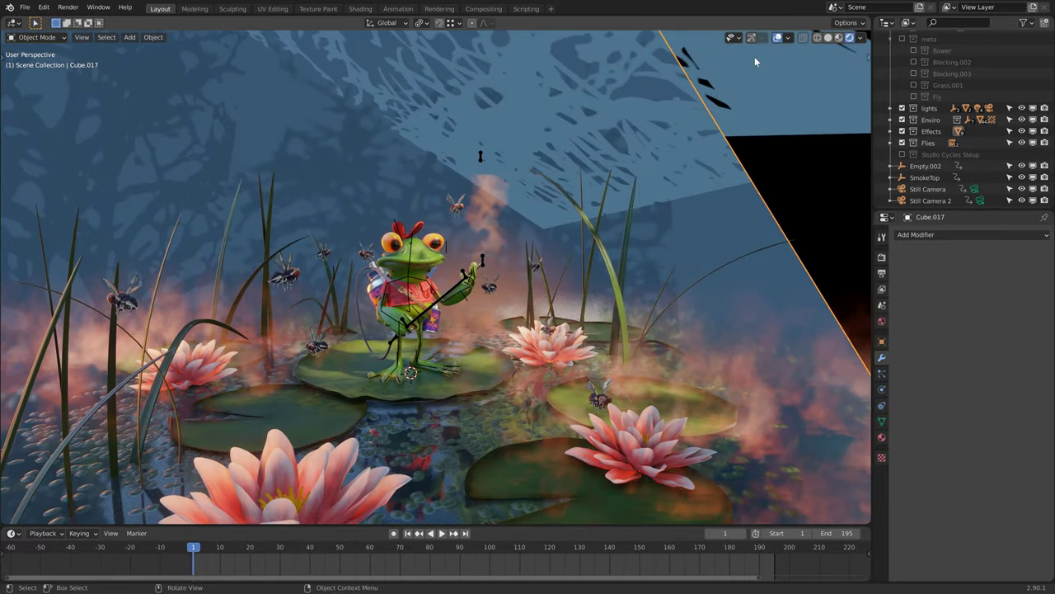
Step: Turn on the viewport overlay that displays the outlines of lights and empties, and check them around the frog
left_click(787, 39)
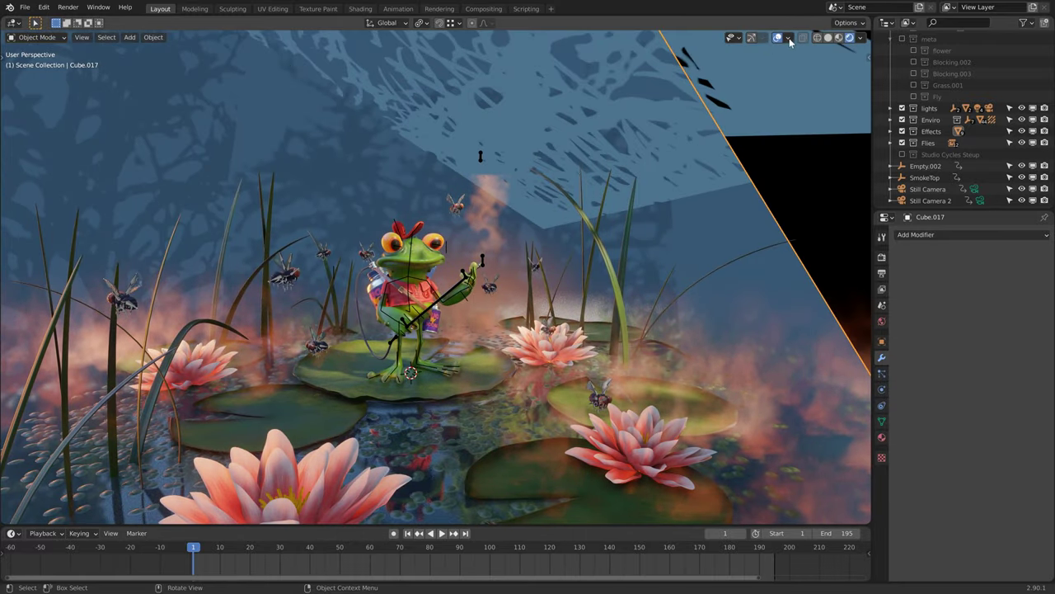
left_click(788, 39)
left_click(717, 164)
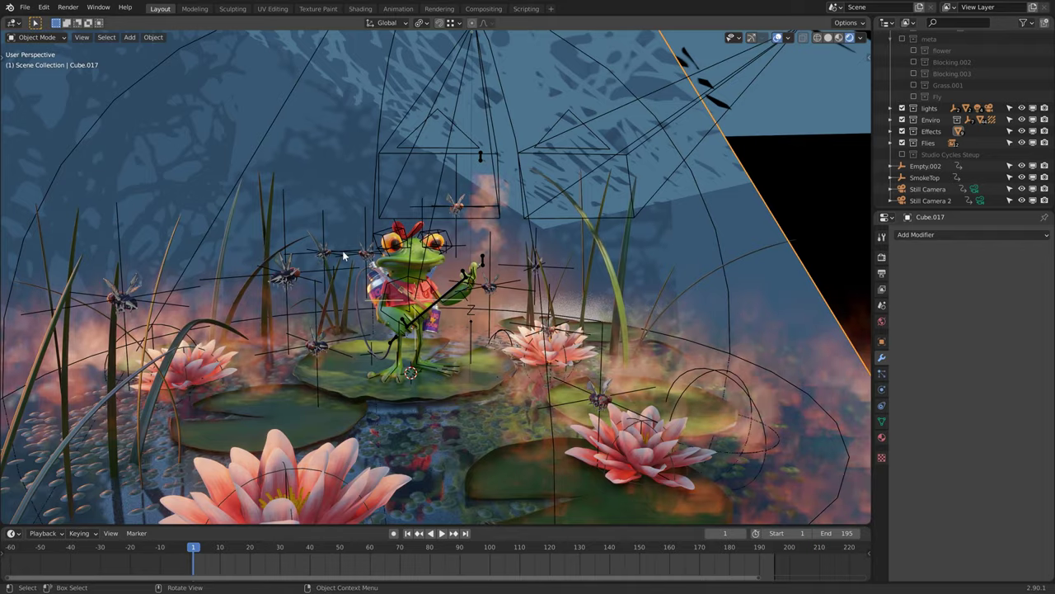
scroll(346, 260, "down", 6)
scroll(362, 277, "up", 9)
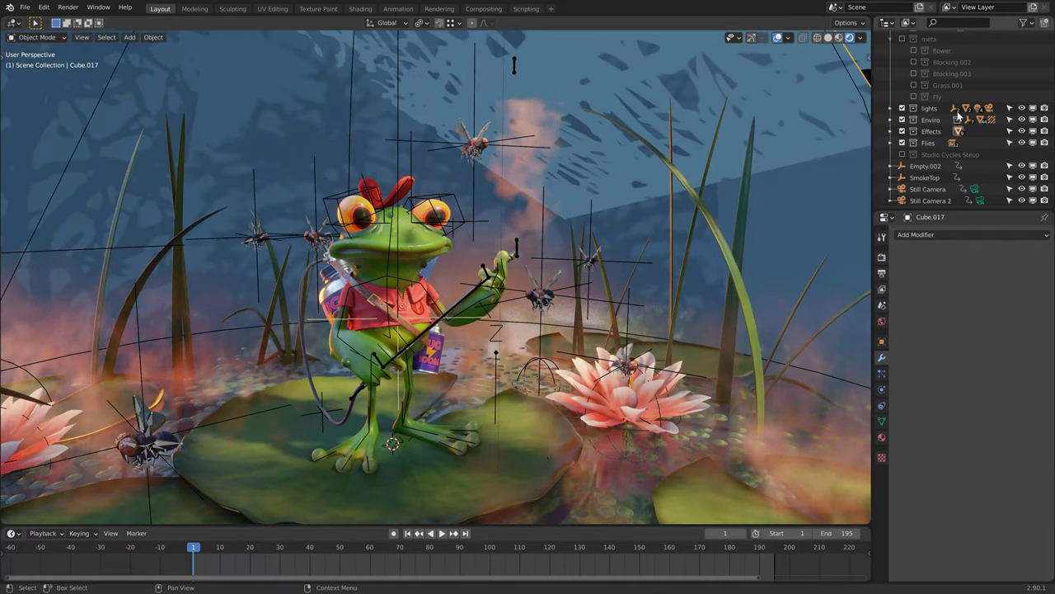
Step: Exclude the Enviro, lights and Effects collections and enable the Studio Cycles Steup collection to show the frog on the orange backdrop
left_click(902, 120)
left_click(902, 108)
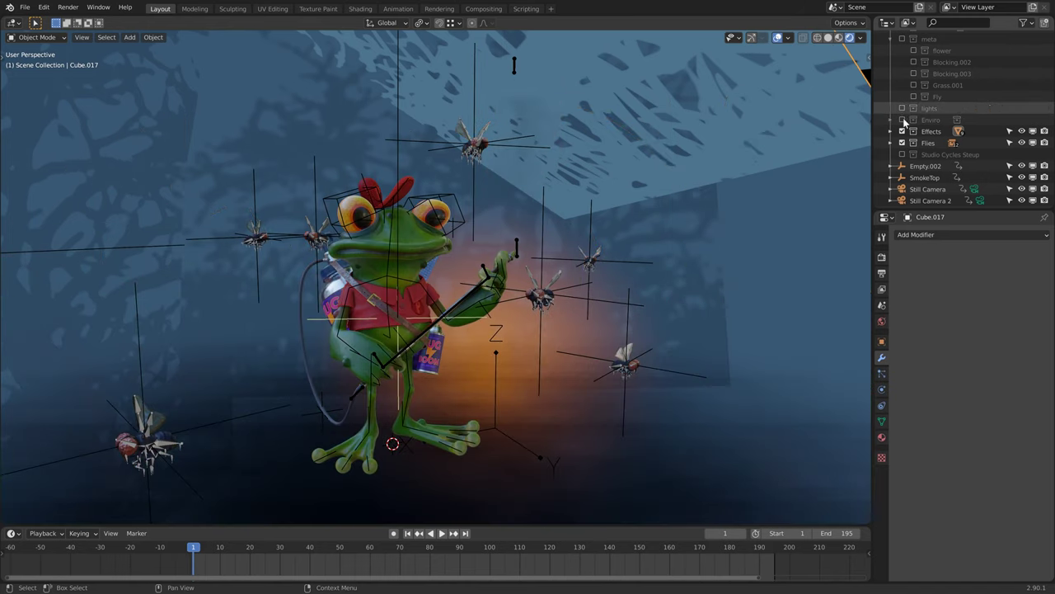
left_click(902, 131)
left_click(902, 154)
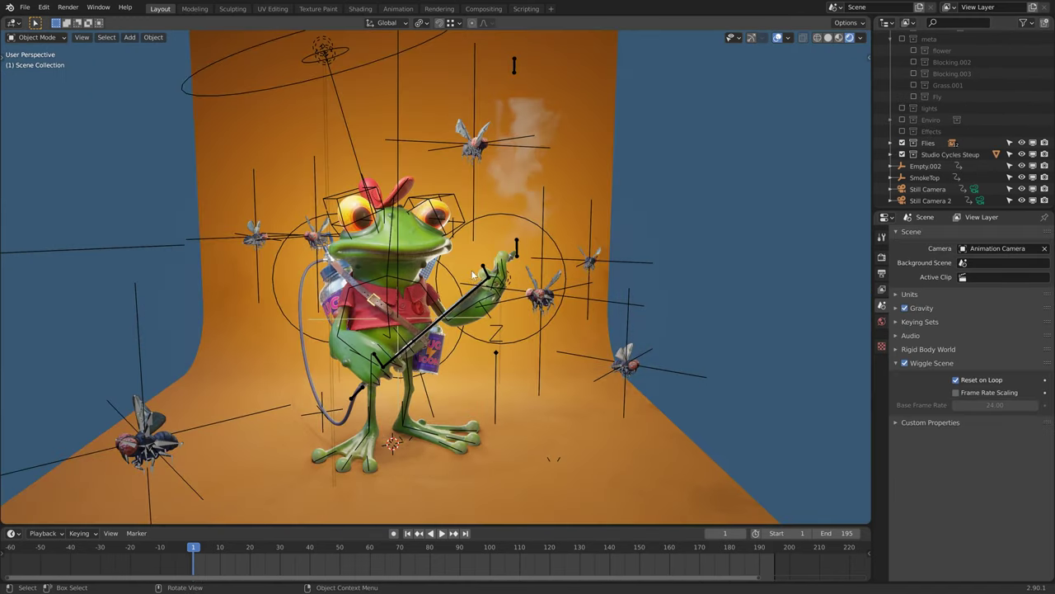
scroll(452, 289, "up", 4)
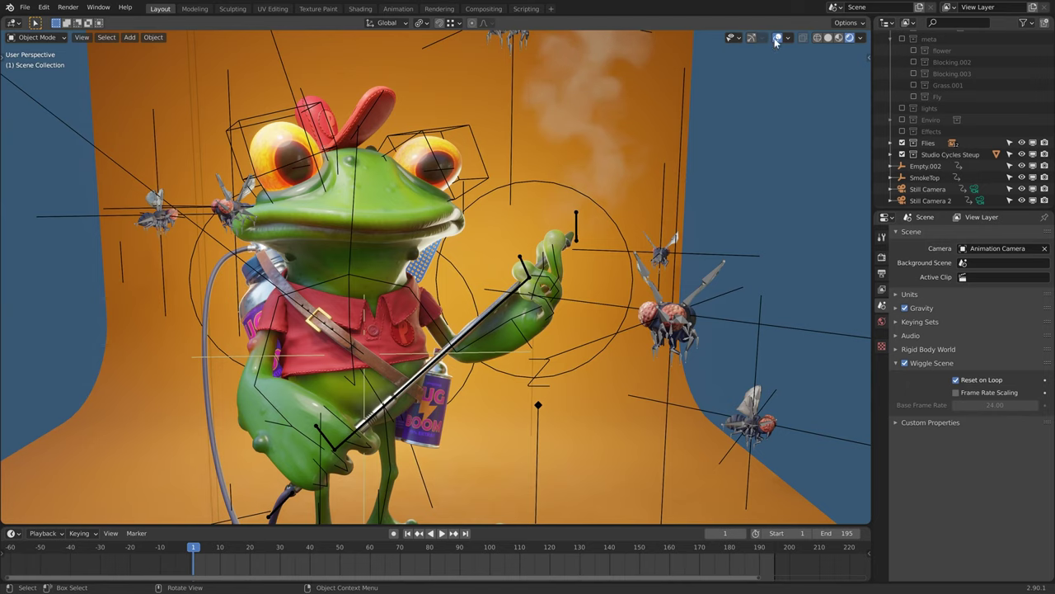
Step: Select the frog's Armature and examine the rigged character from its side, including the backpack tank and hose
left_click(387, 286)
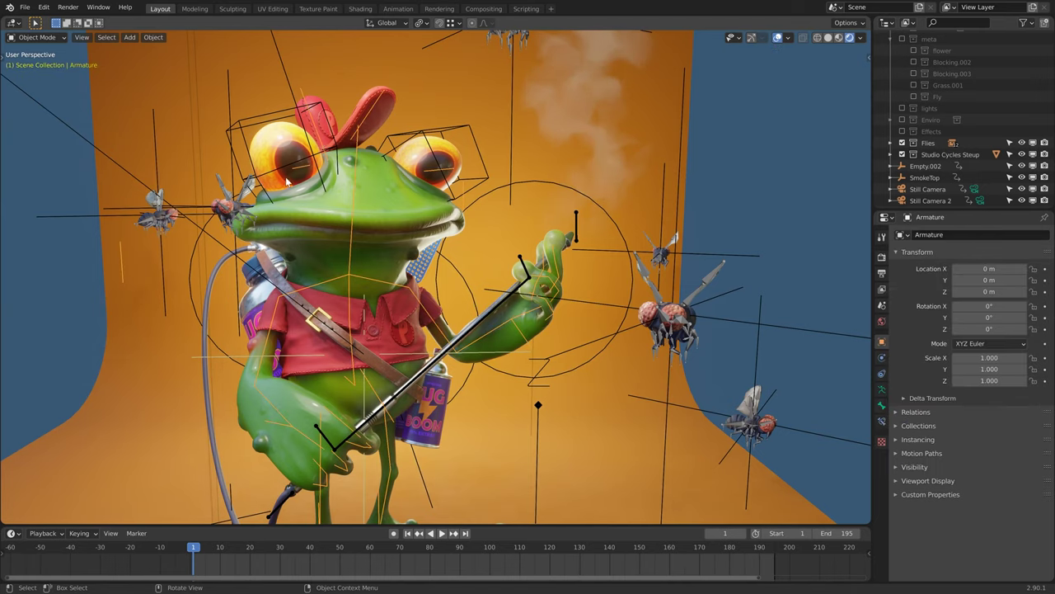
middle_click_drag(415, 384, 456, 276, "shift")
mouse_move(399, 233)
middle_mouse_down()
mouse_move(452, 232)
mouse_move(438, 251)
mouse_move(409, 248)
middle_mouse_up()
middle_click_drag(356, 279, 310, 286)
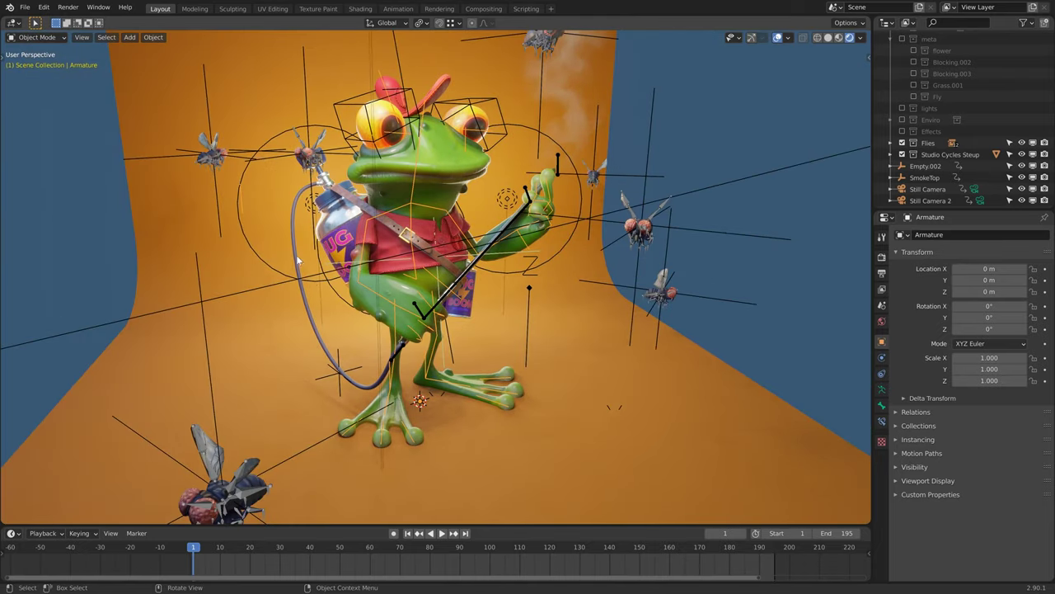
Step: Examine the modifiers on the shoulder strap and the hose, and try moving Empty.002, which hooks the hose
left_click(404, 235)
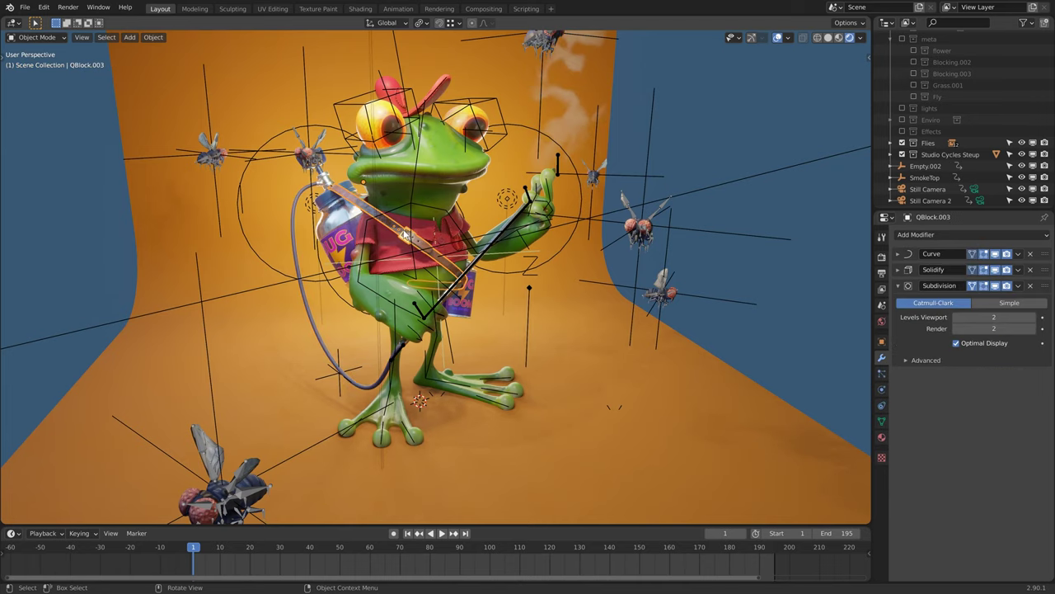
left_click(337, 380)
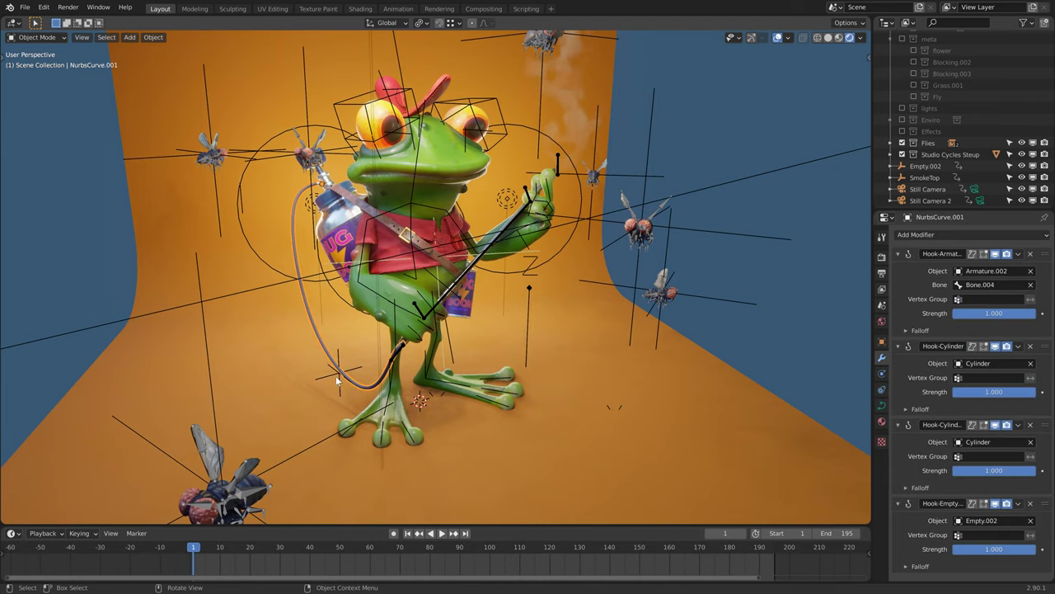
left_click(338, 365)
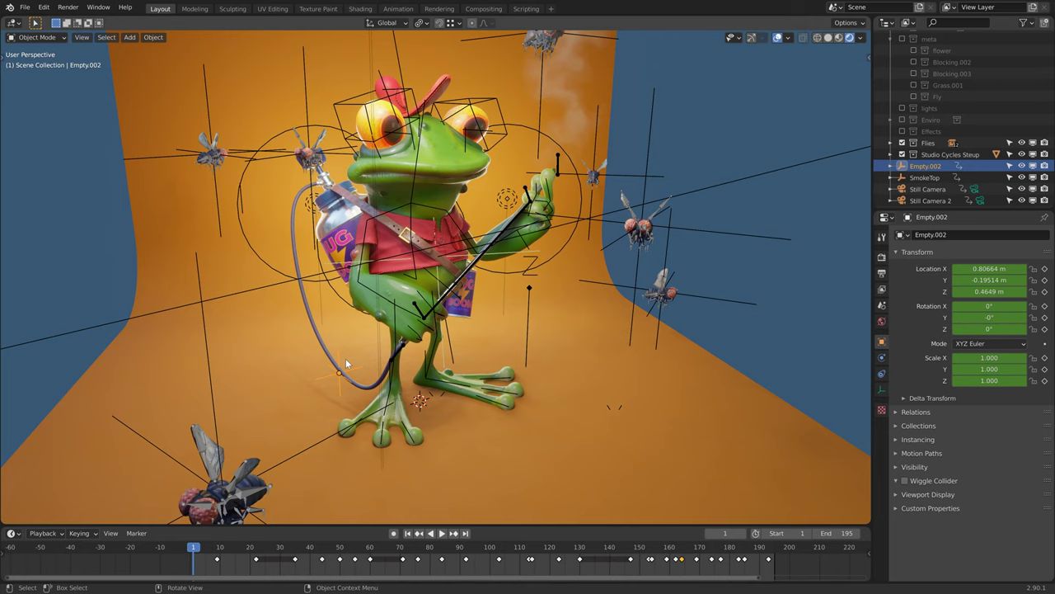
key("g")
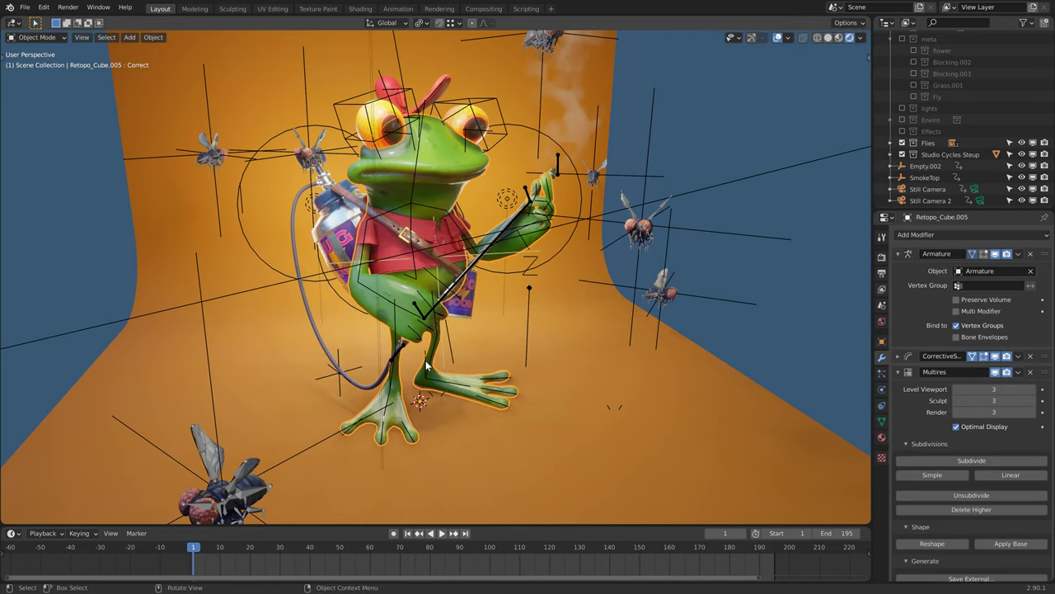
left_click(426, 362)
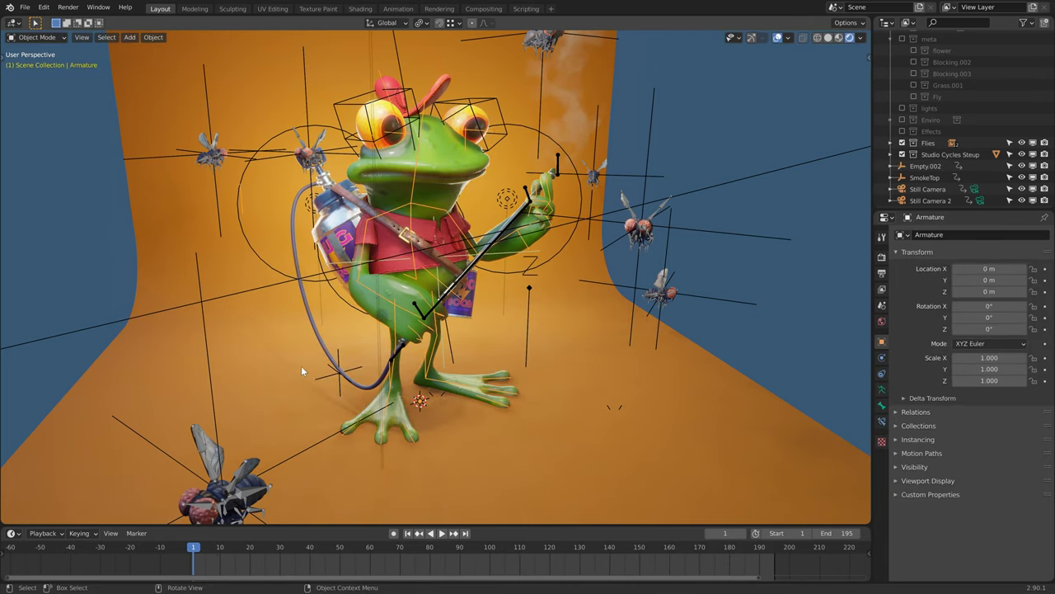
left_click(336, 375)
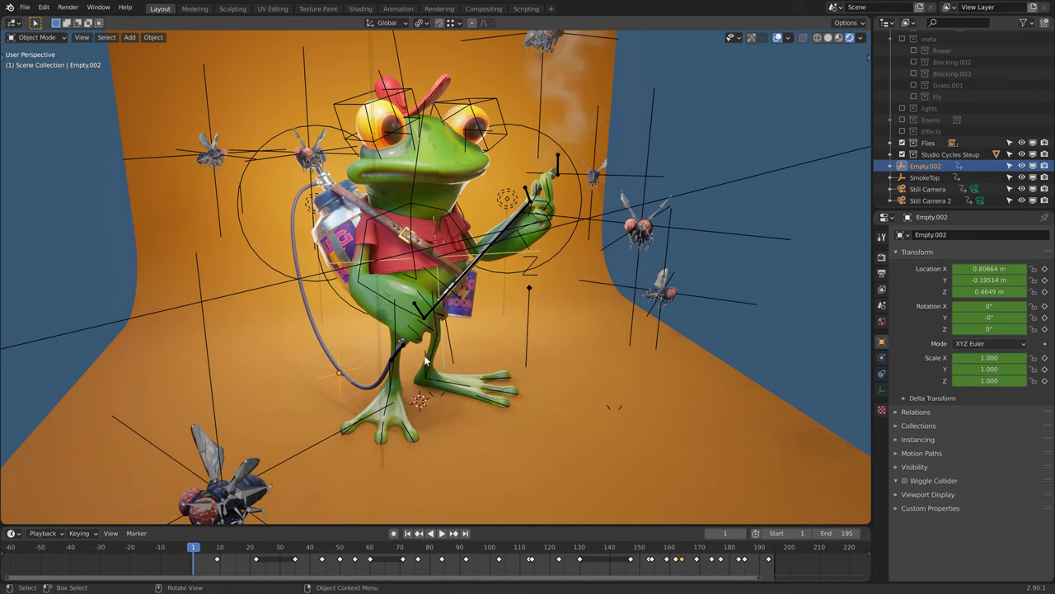
Step: Switch the frog's Armature to Pose Mode and try moving its control bones to test the rig
left_click(425, 363)
key("ctrl+Tab")
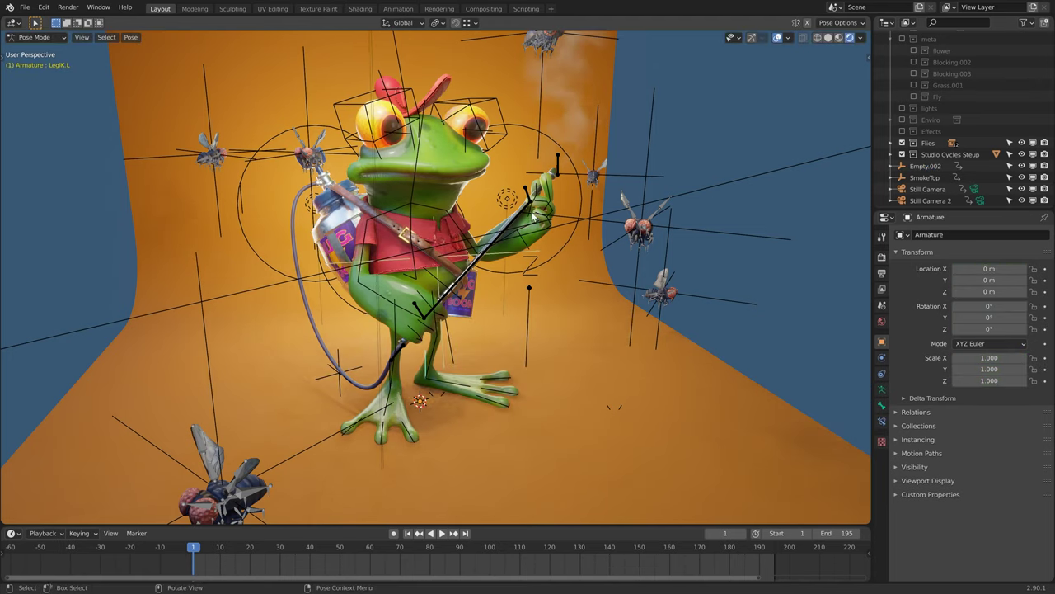
left_click(521, 239)
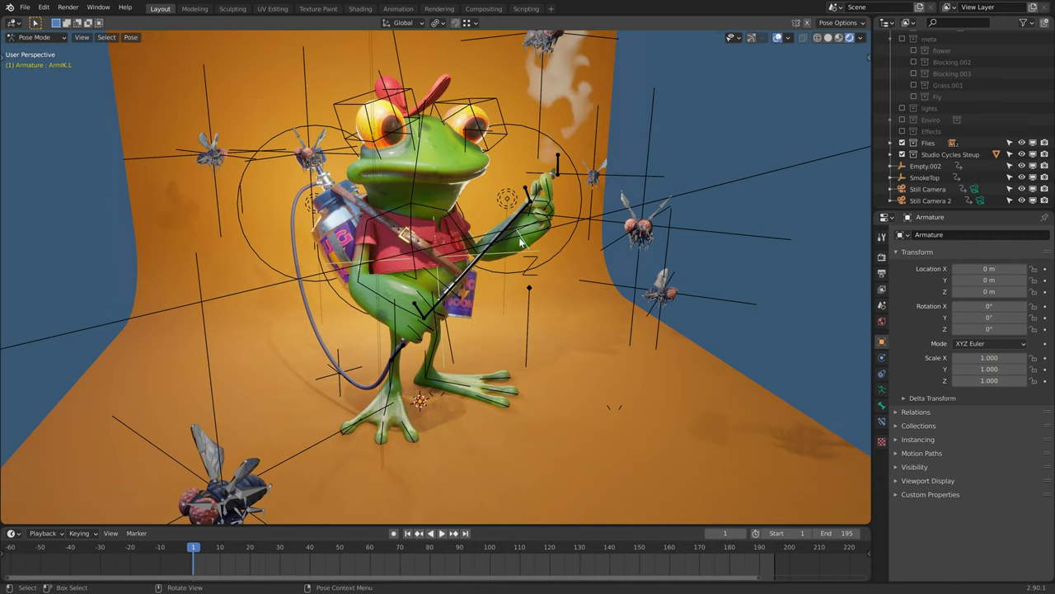
left_click(402, 309)
key("g")
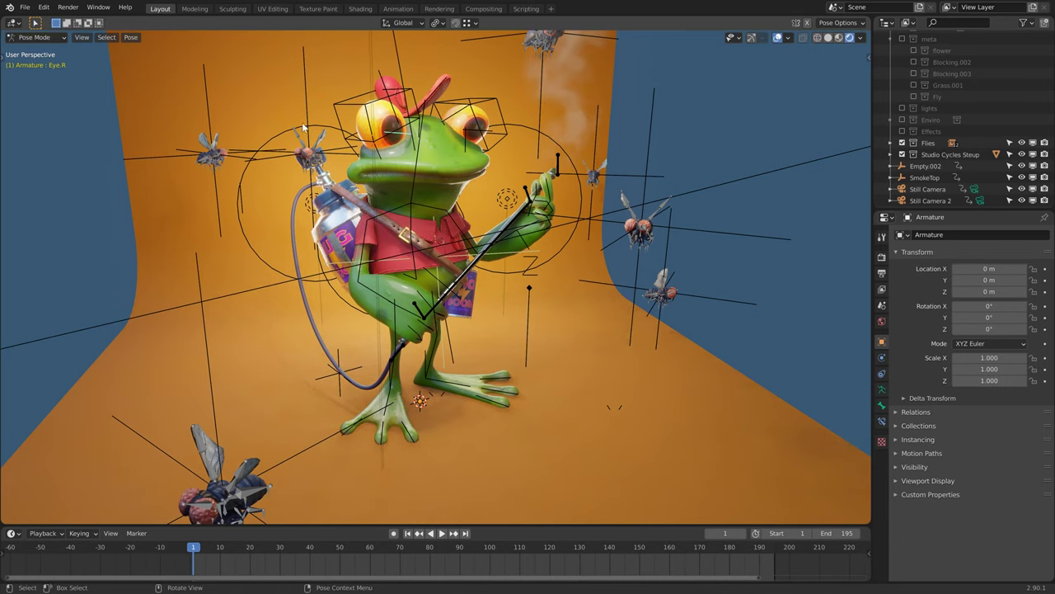
Step: Play the frog animation in the studio setup and watch it from several angles, selecting the Eye.L bone
key("space")
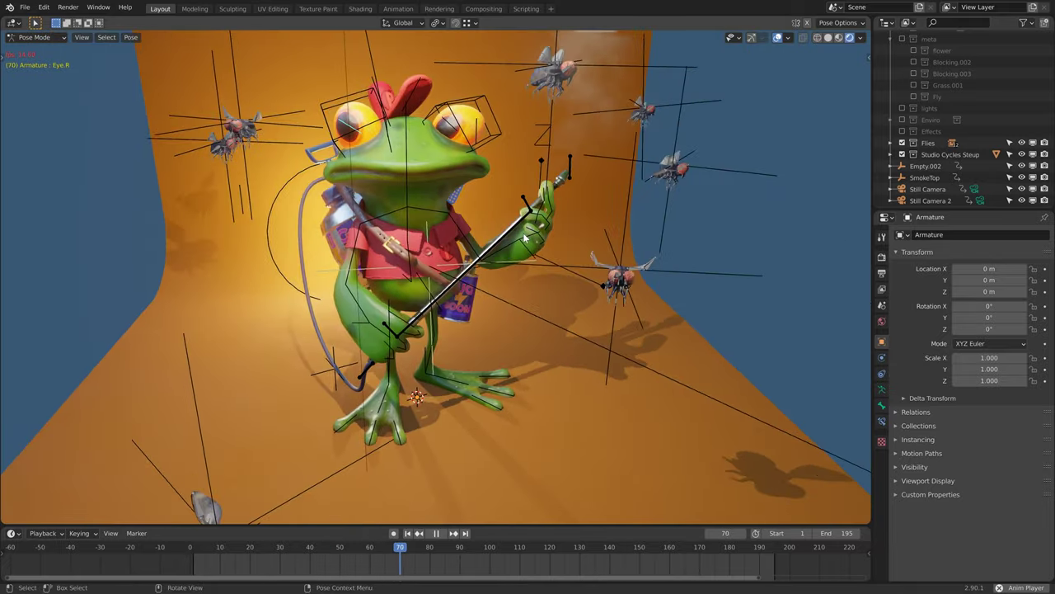
middle_click_drag(549, 251, 512, 275)
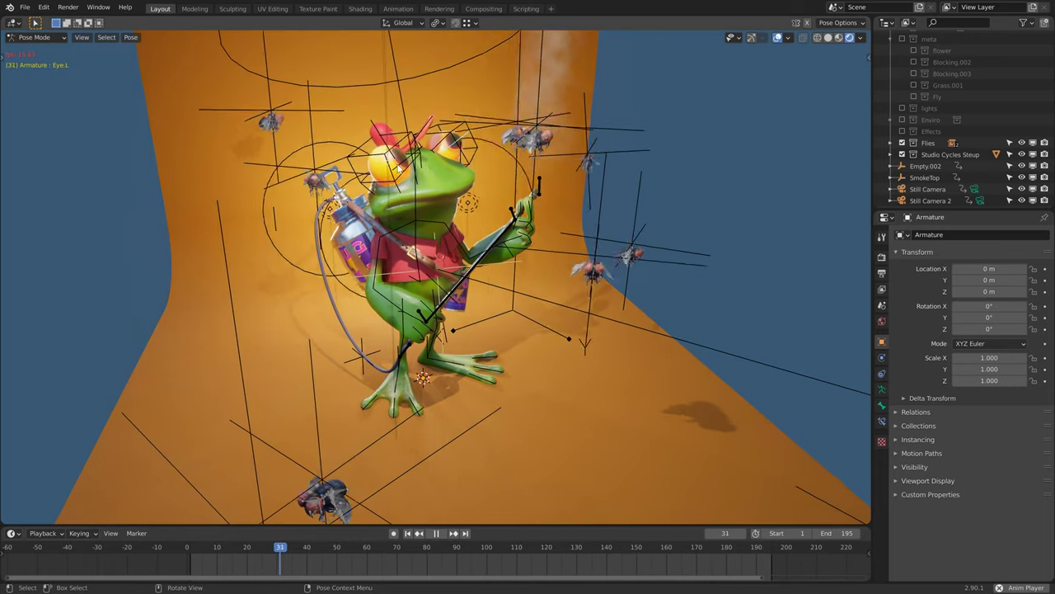
left_click(403, 165)
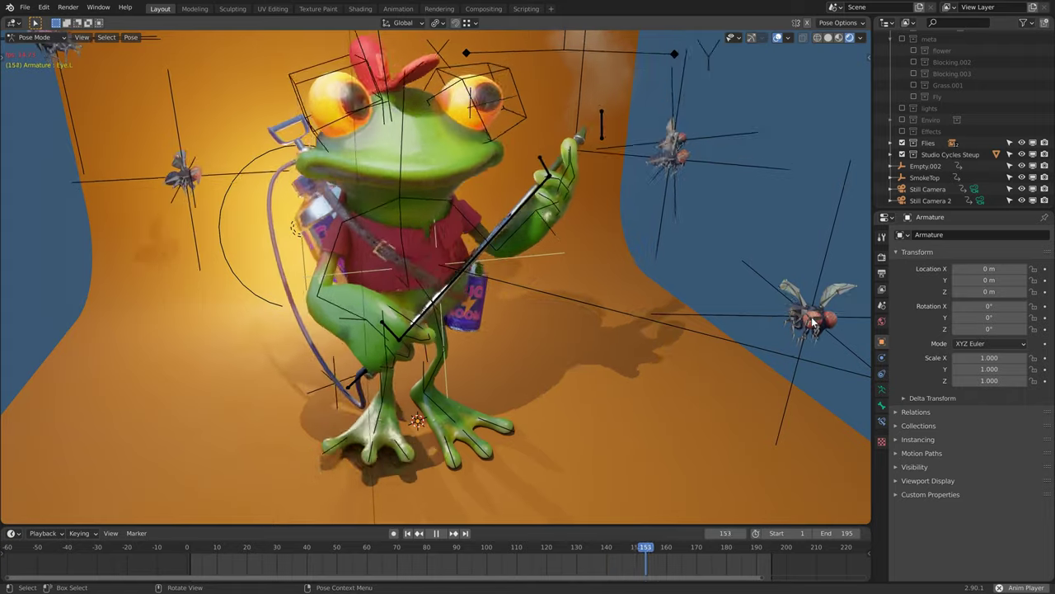
middle_click_drag(811, 317, 703, 294)
Step: Isolate the Plane.001 water surface in local view, deselect it, and examine its wave ripples and floating leaves
scroll(380, 193, "up", 3)
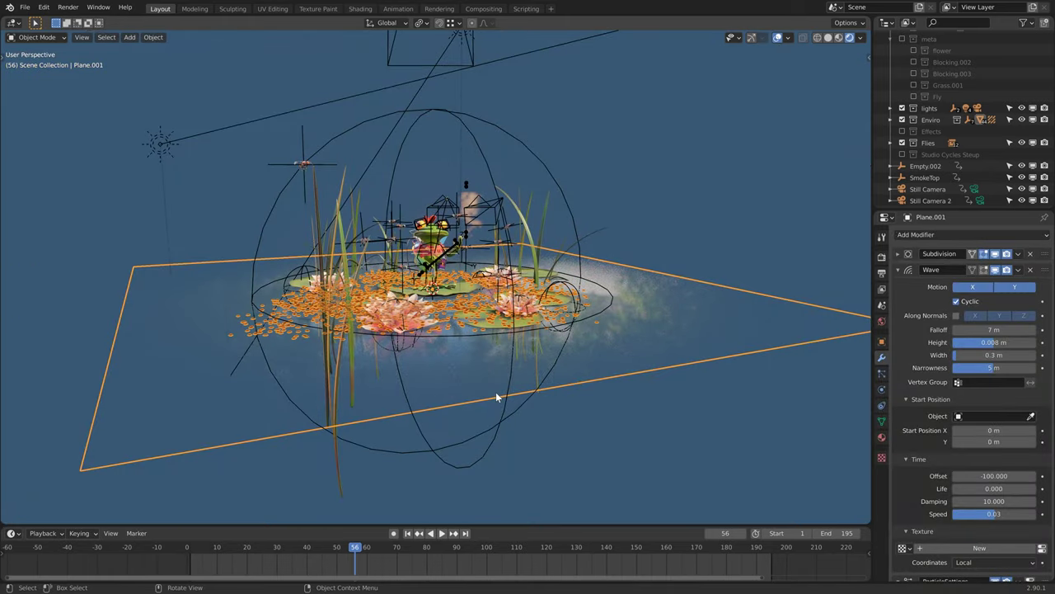
scroll(495, 396, "up", 3)
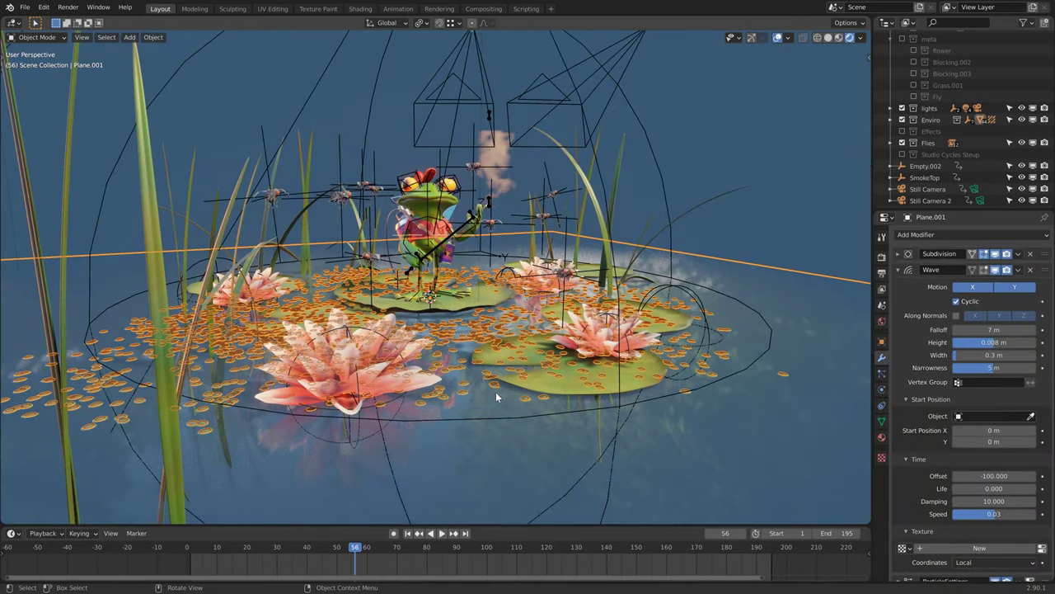
key("KP_Divide")
scroll(490, 345, "up", 6)
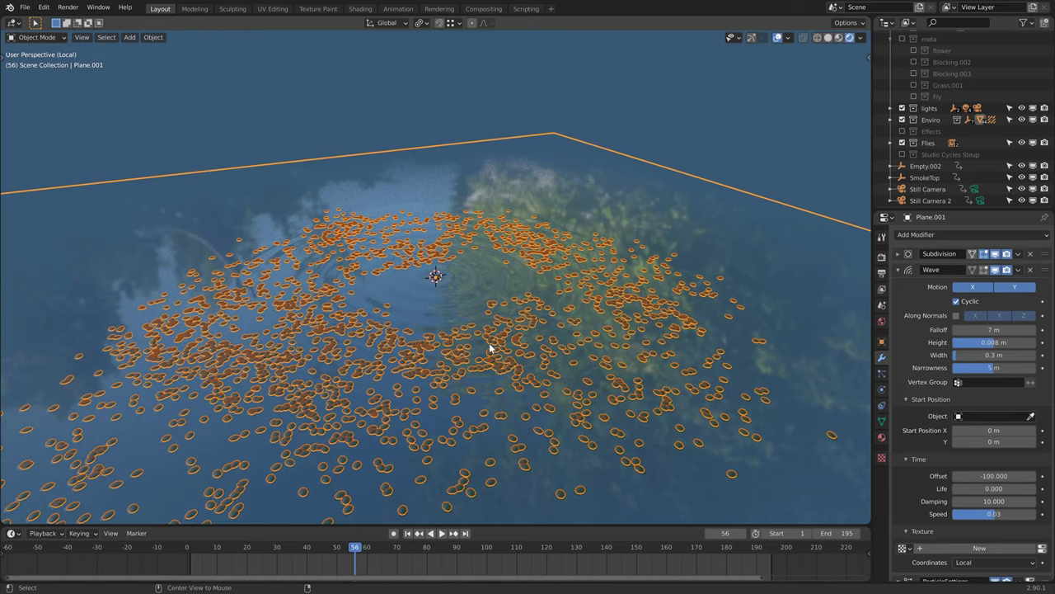
key("alt+a")
middle_click_drag(495, 344, 494, 325)
scroll(495, 327, "up", 2)
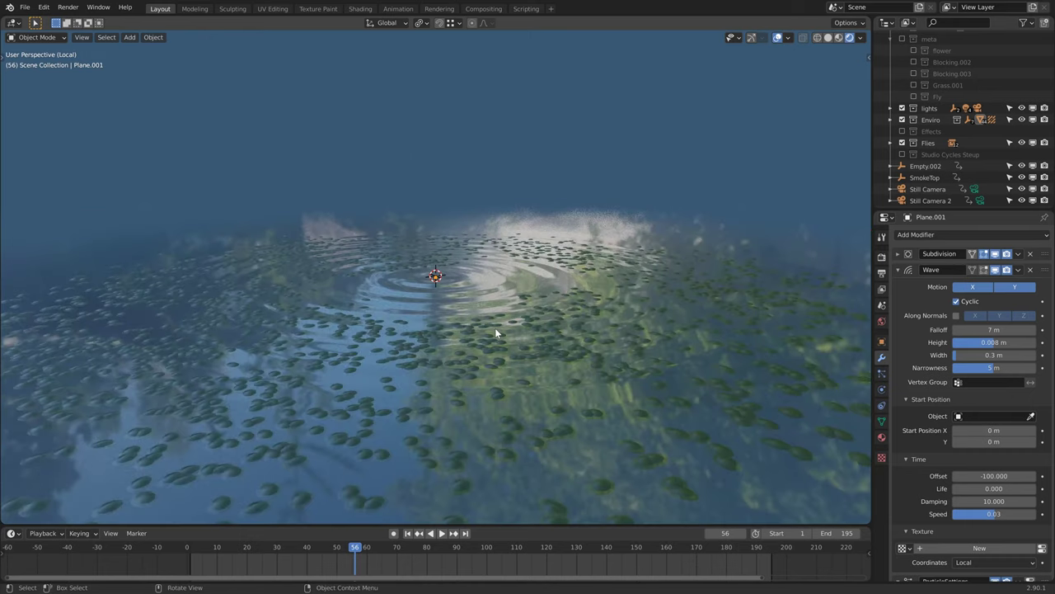
Step: Play the pond animation, select the Cube.015 smoke box and preview it in rendered shading before stopping playback
key("KP_8")
key("space")
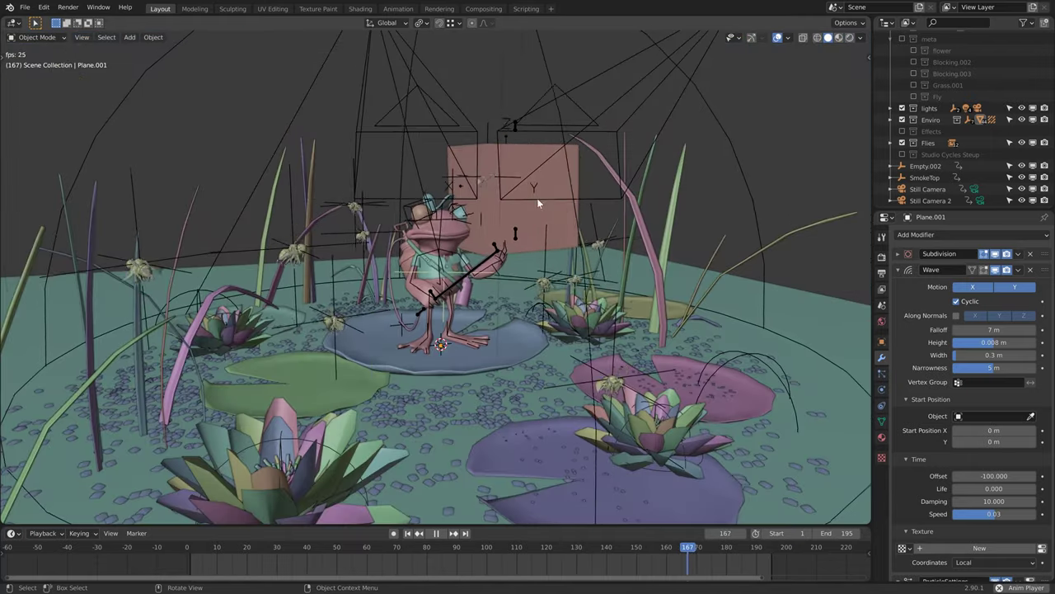
left_click(537, 220)
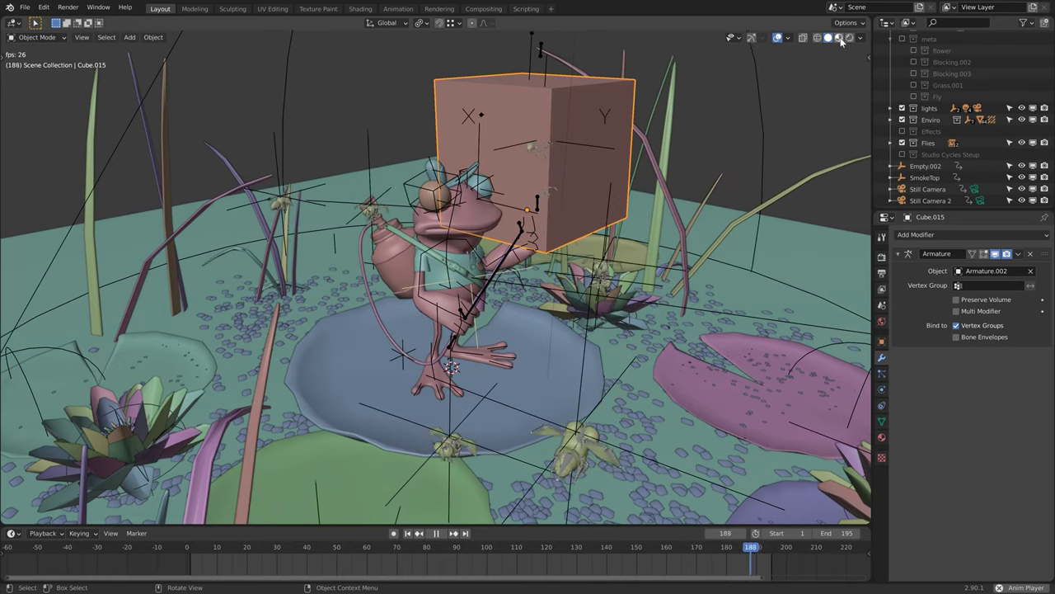
left_click(849, 39)
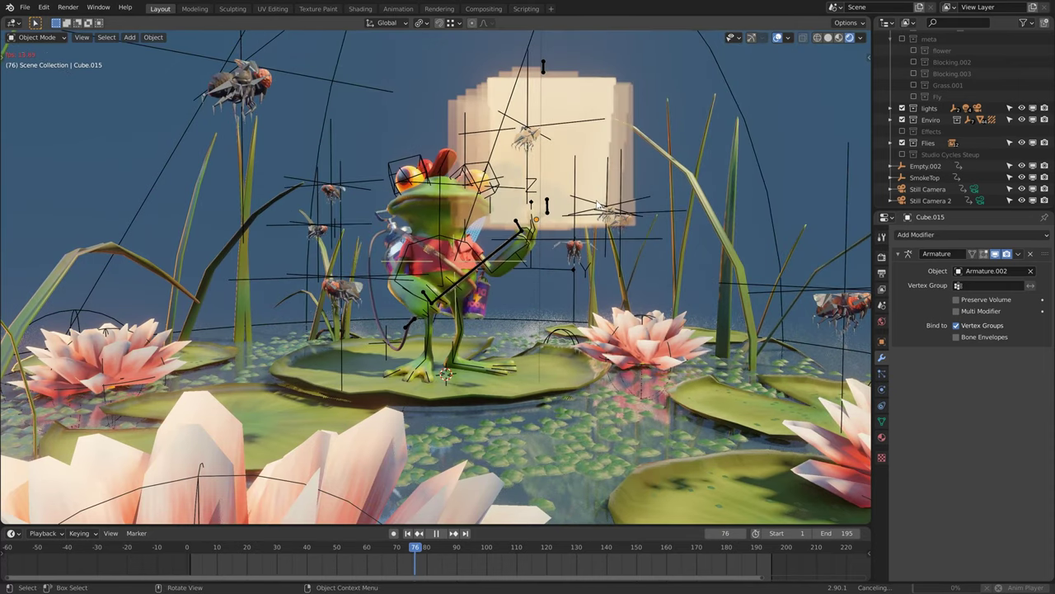
key("space")
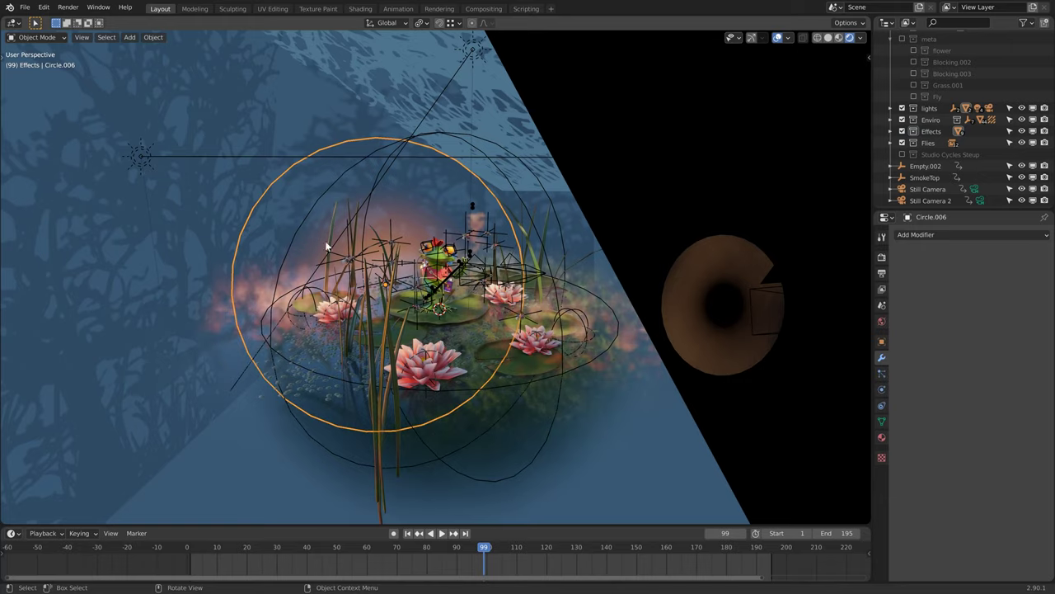
Step: Select the Circle.005 disc in front of the camera and try moving it in the camera view to test its effect
middle_click_drag(327, 246, 350, 256)
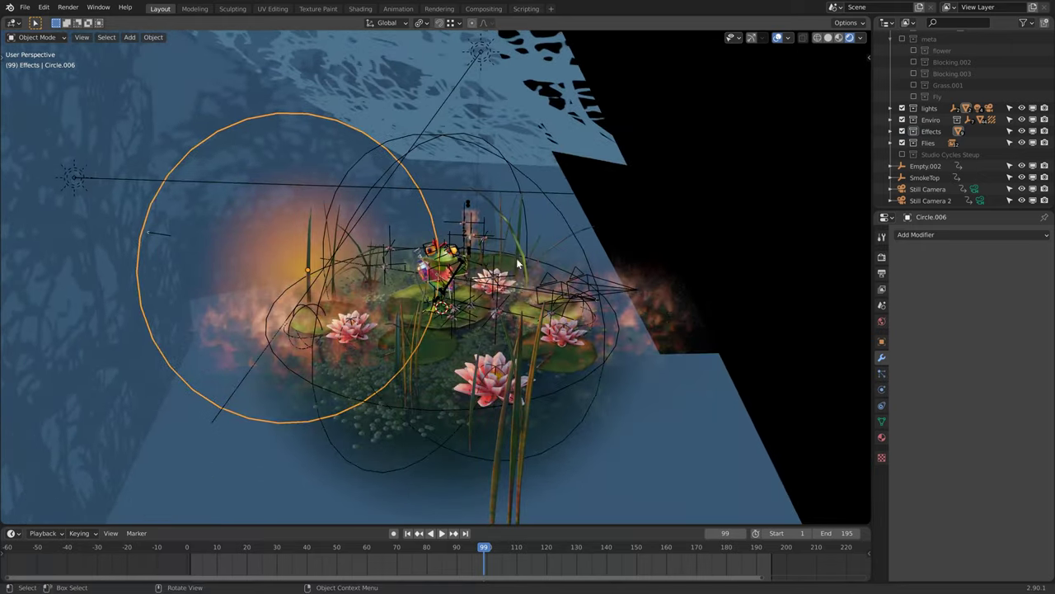
middle_click_drag(518, 263, 412, 279)
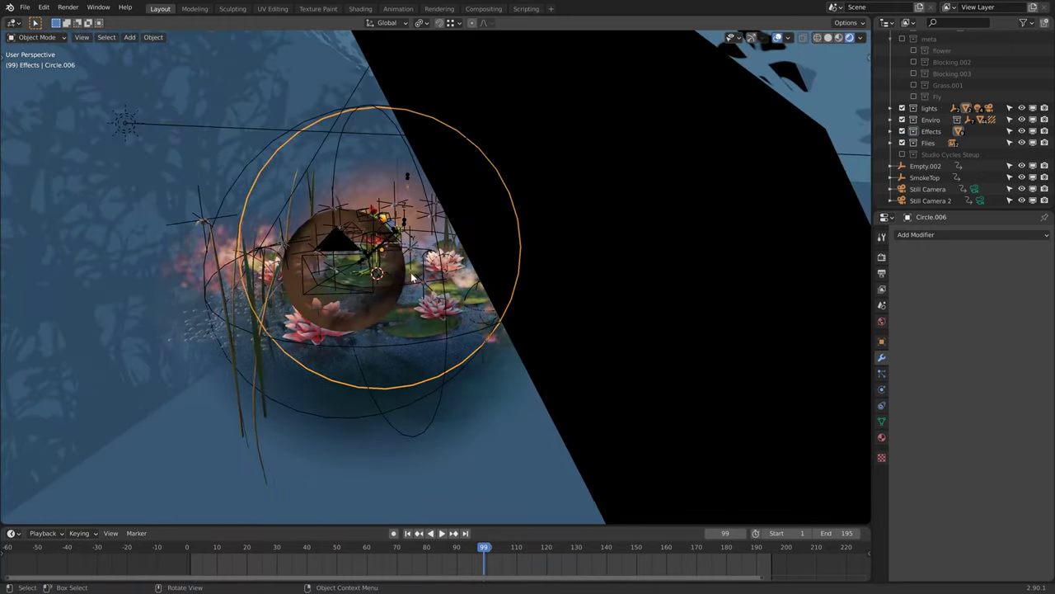
left_click(313, 237)
middle_click_drag(313, 236, 428, 271)
key("KP_0")
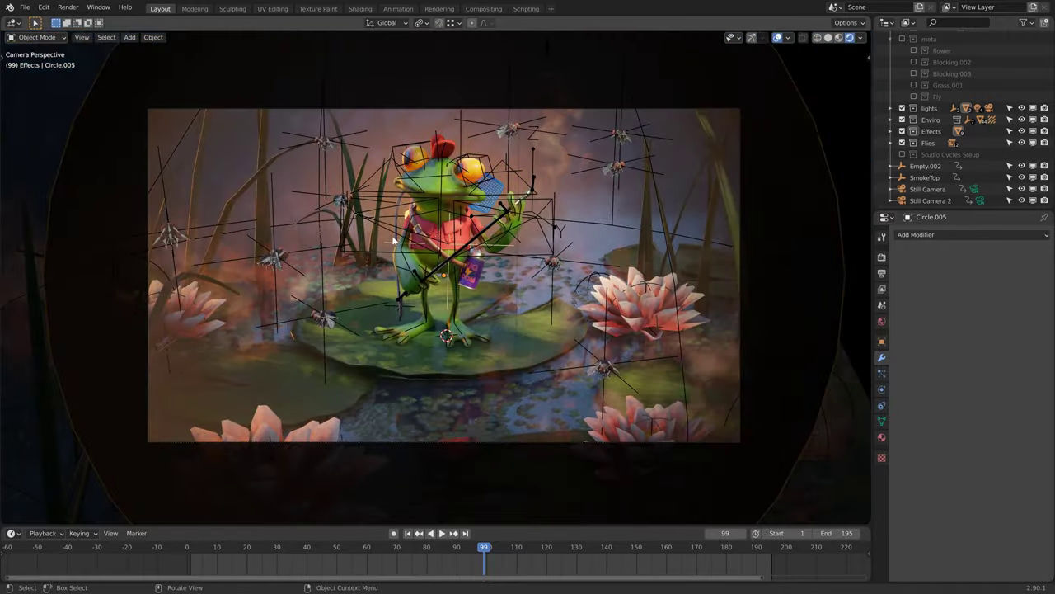
key("g")
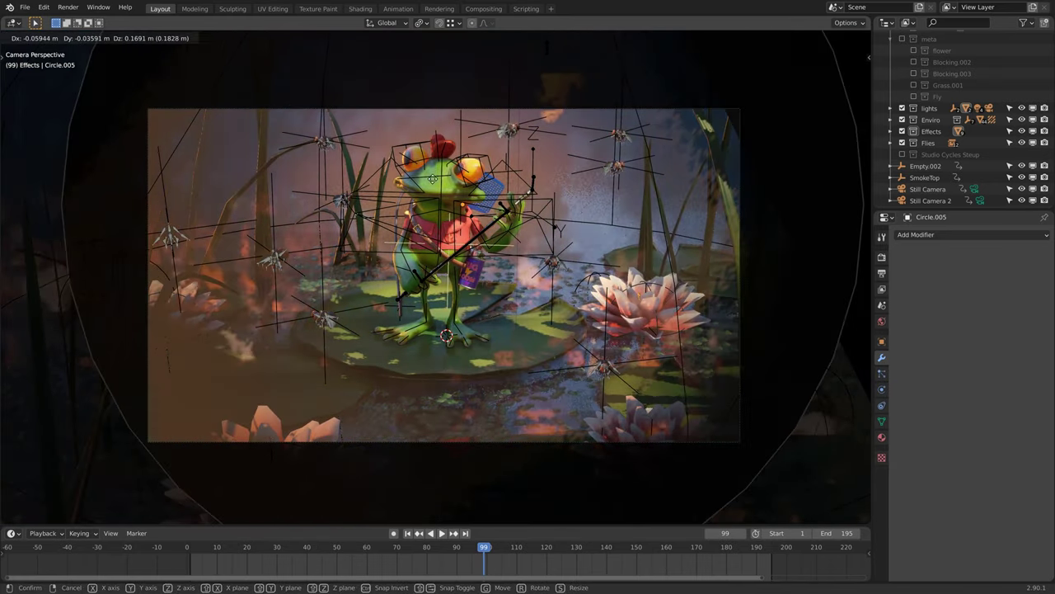
left_click(387, 335)
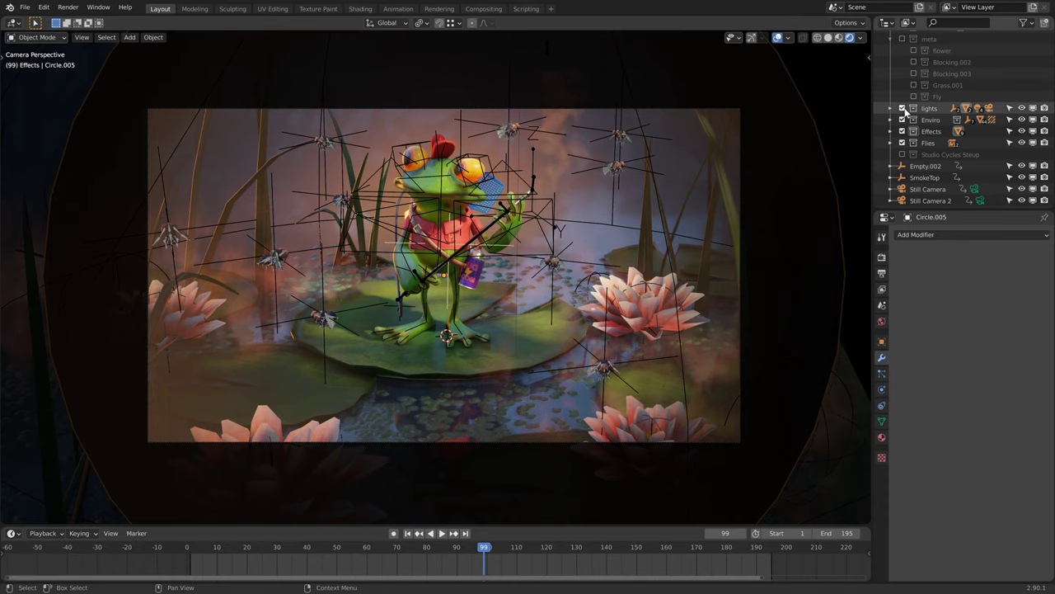
Step: Hide the viewport overlays in the camera view and exclude the lights and Enviro collections from the view layer
left_click(778, 39)
scroll(643, 191, "up", 2)
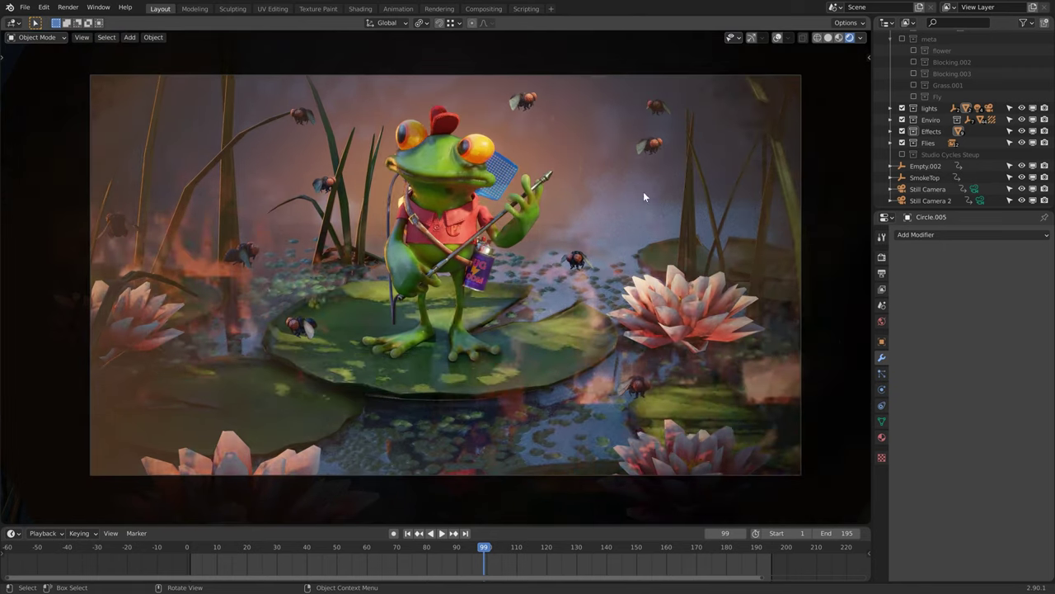
left_click(902, 108)
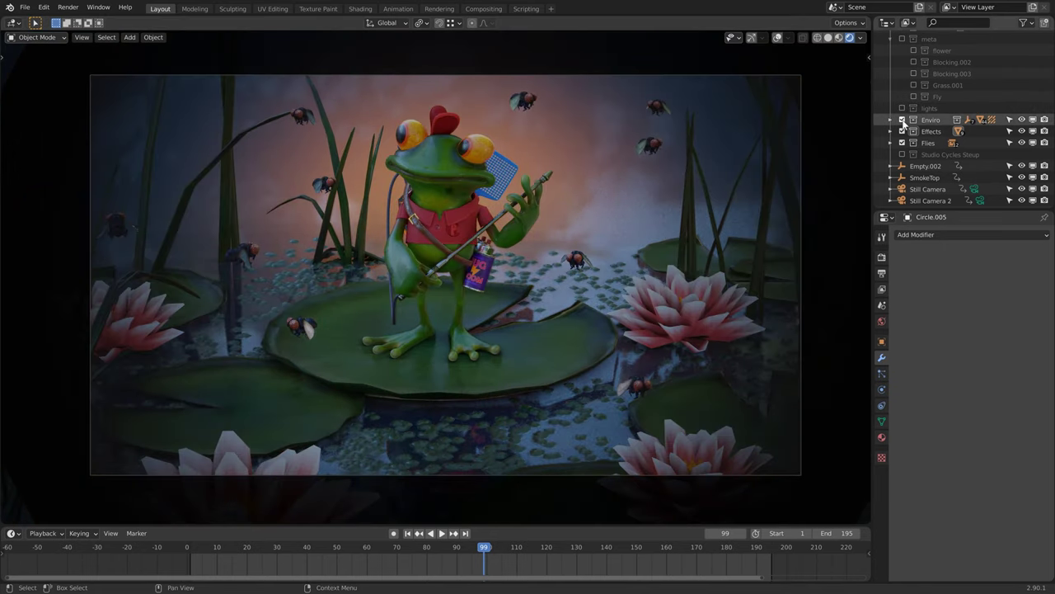
left_click(902, 120)
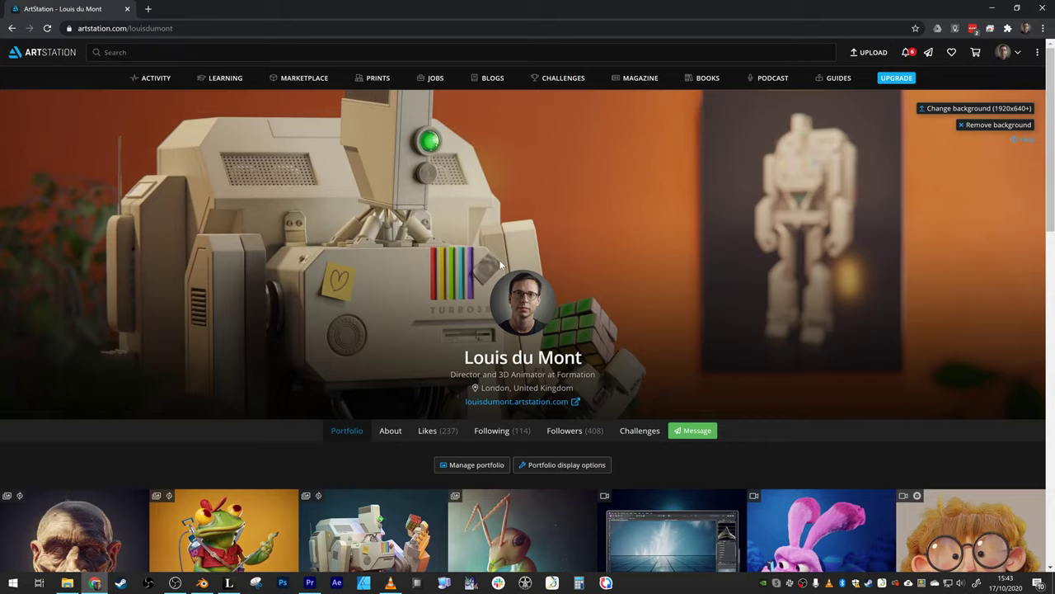
Step: Switch to the artist's ArtStation portfolio, open the Herbert the Frog artwork and view its first image full screen
scroll(533, 277, "down", 5)
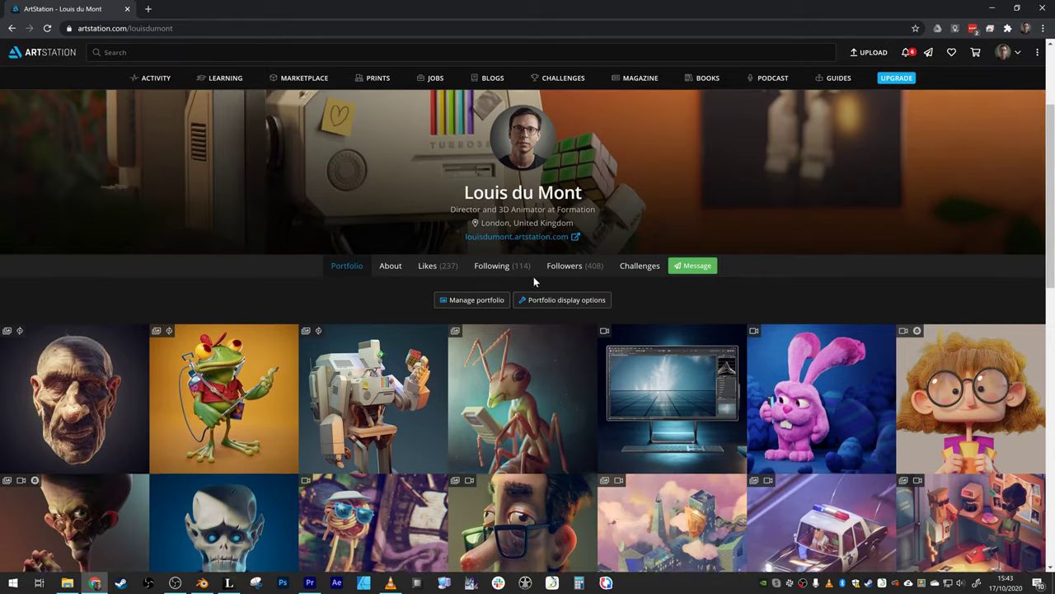
left_click(212, 206)
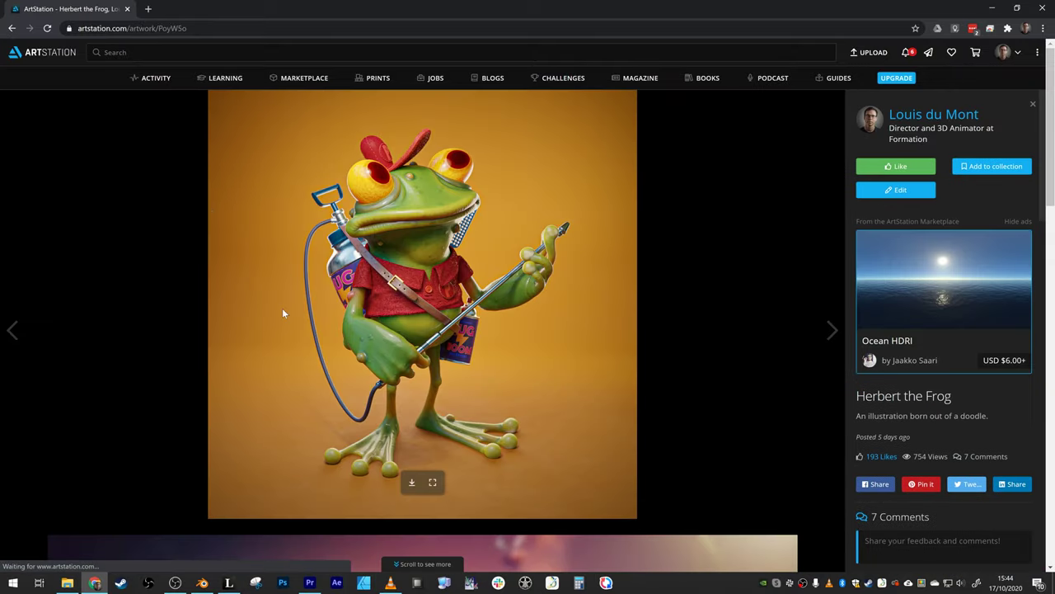
left_click(433, 484)
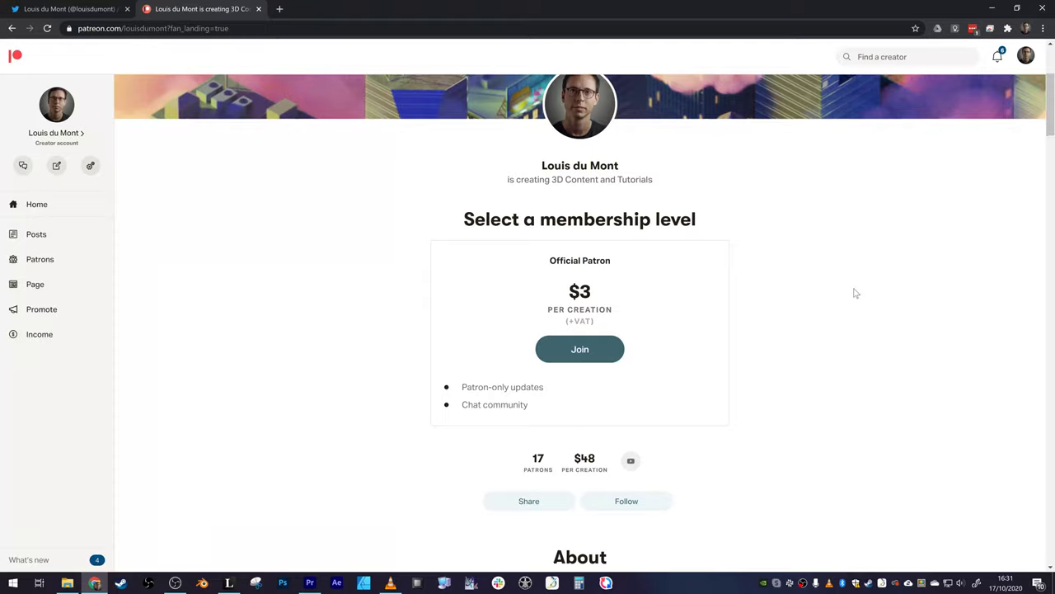
Step: Browse the creator's Patreon page from the membership level to the recent posts
scroll(854, 293, "down", 4)
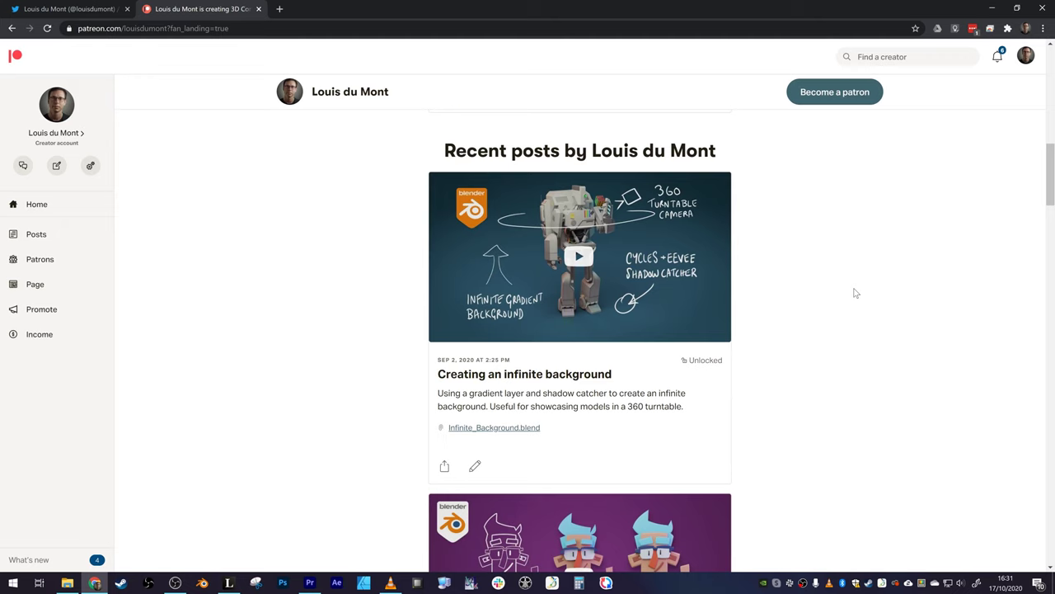